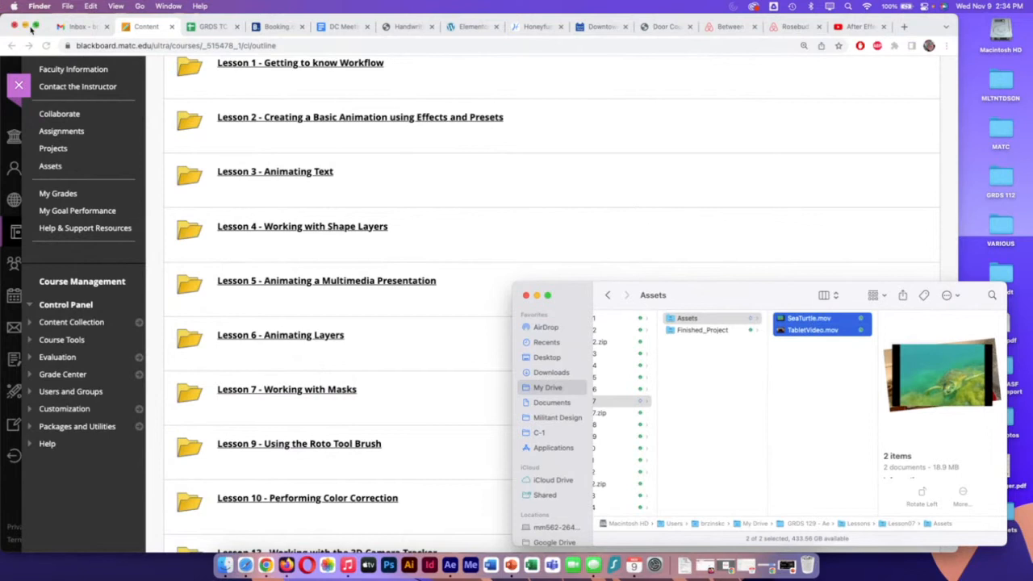
Step: Import SeaTurtle.mov and TabletVideo.mov from the Lesson07 Assets folder into the After Effects project and enlarge the application window
left_click(25, 26)
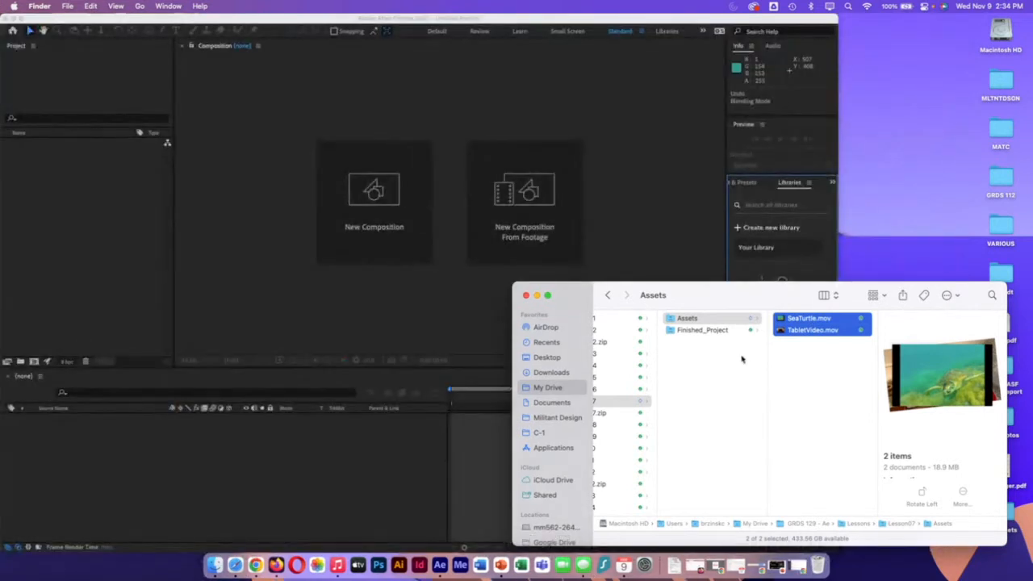
left_click_drag(825, 331, 57, 203)
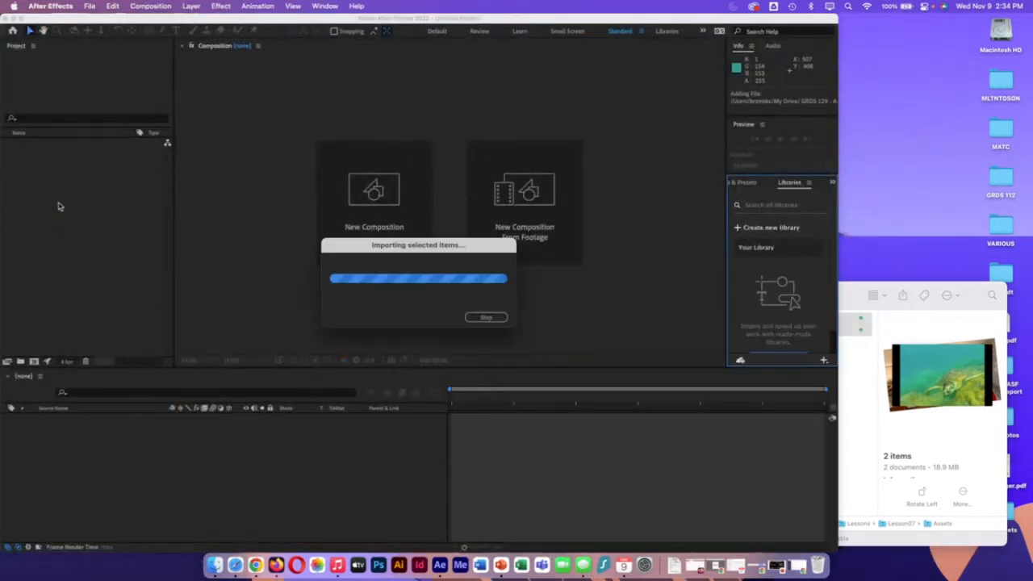
double_click(732, 20)
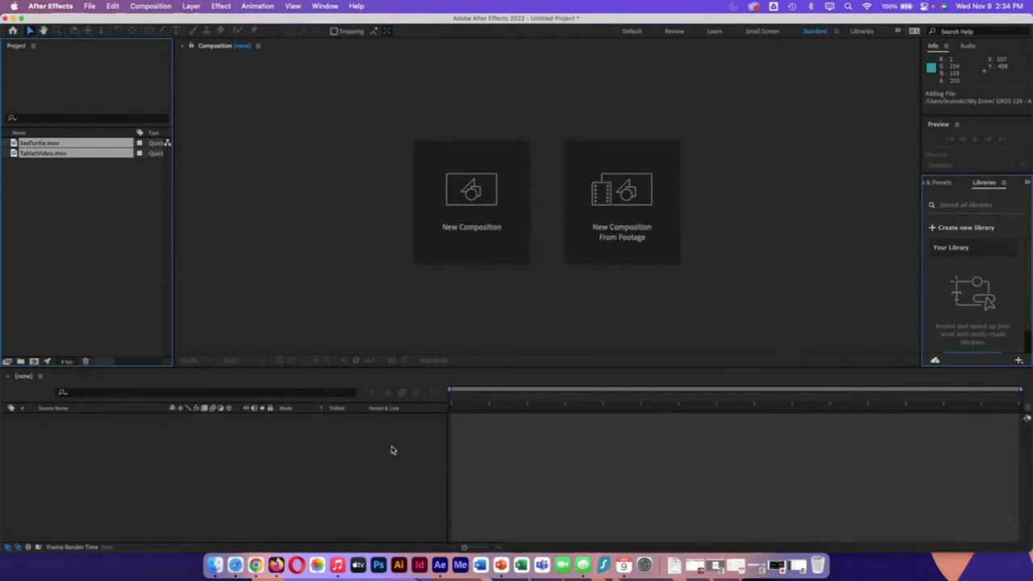
Step: Create a new composition in the timeline from the TabletVideo.mov footage
left_click(52, 178)
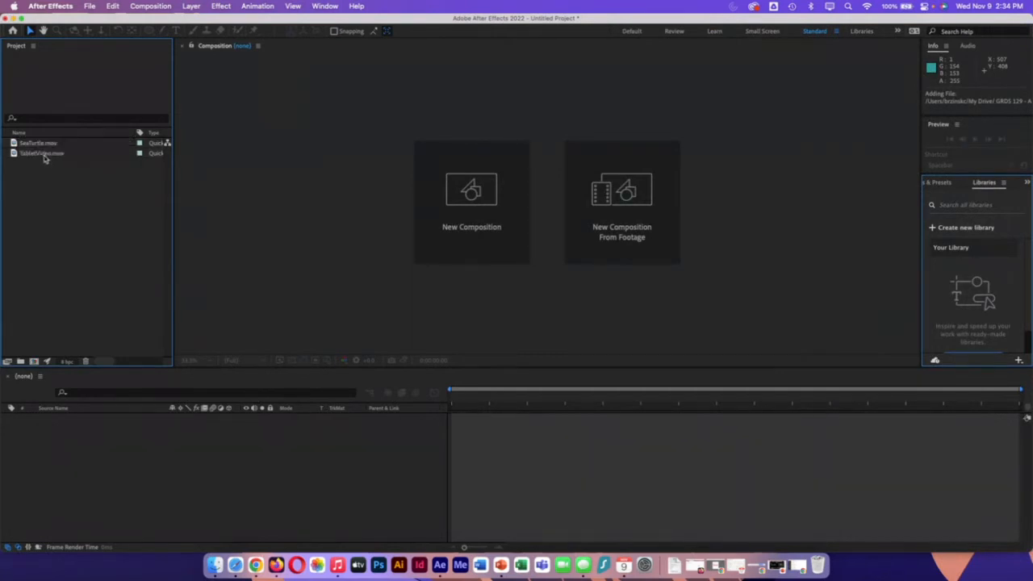
left_click(46, 157)
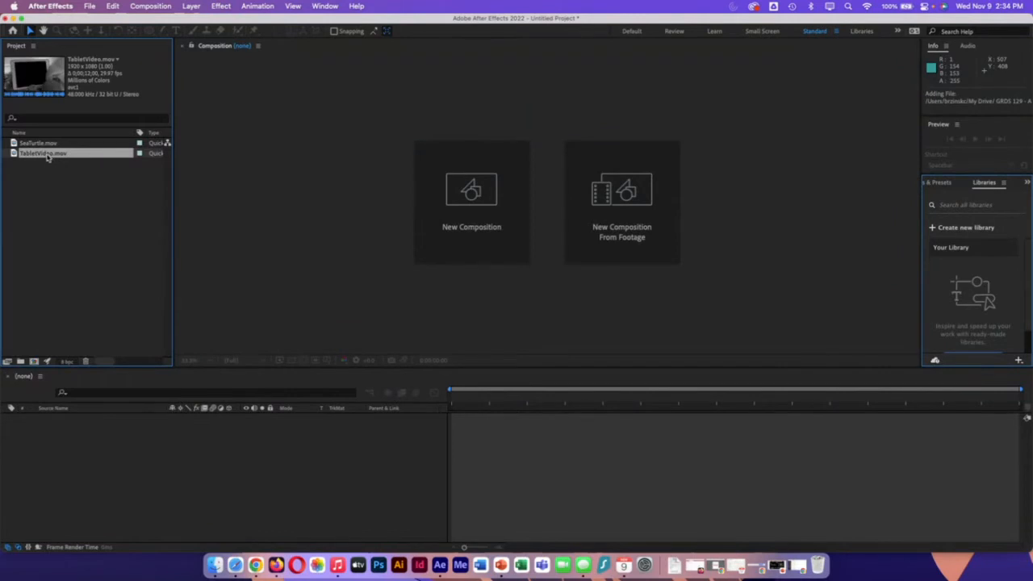
left_click_drag(46, 156, 102, 450)
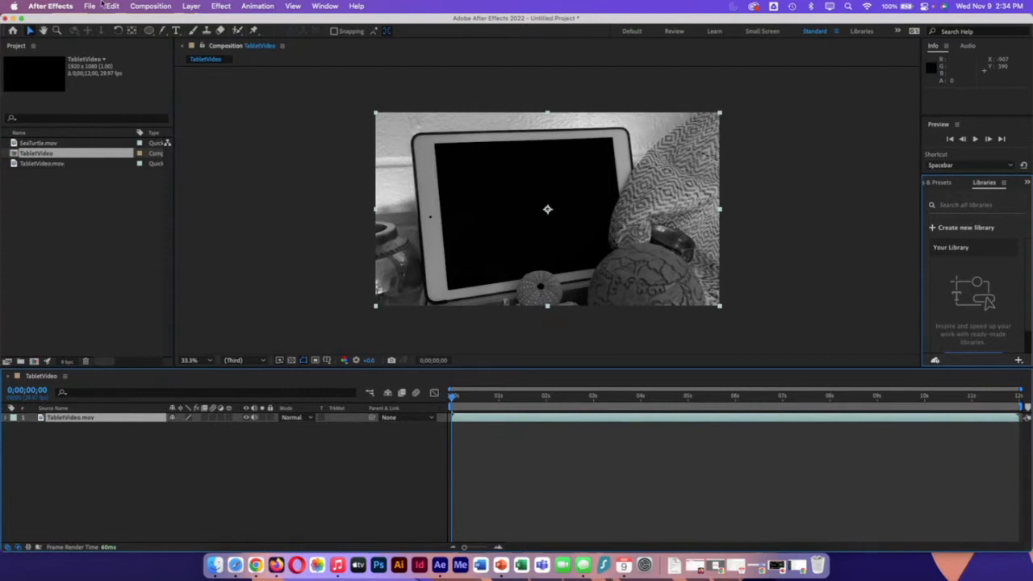
Step: Review the TabletVideo composition's size, frame rate and duration settings without changing them
left_click(151, 5)
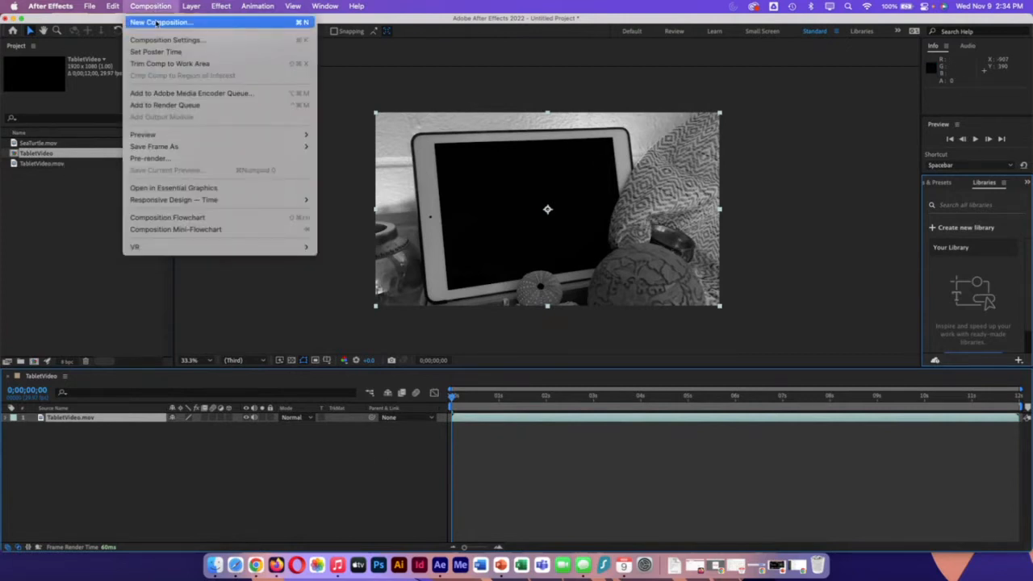
left_click(162, 40)
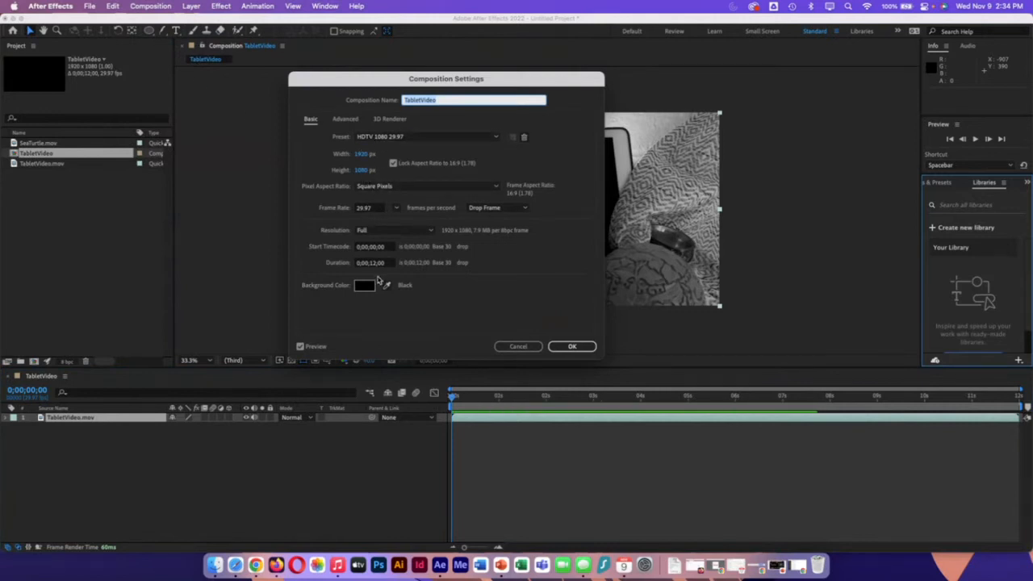
left_click(570, 348)
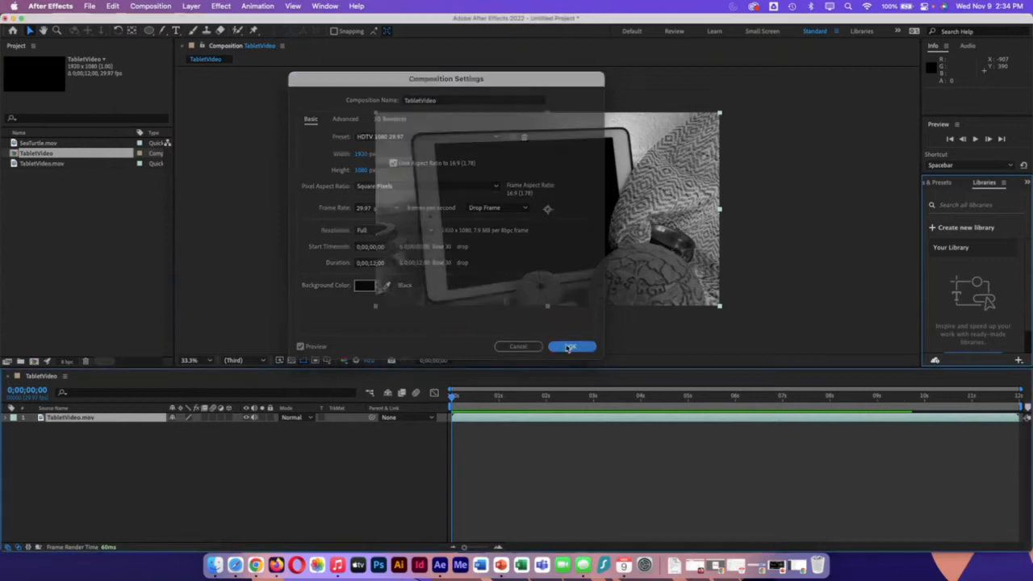
Step: Scrub through the start of the tablet footage and place the current-time indicator at 0;00;02;00
left_click(457, 397)
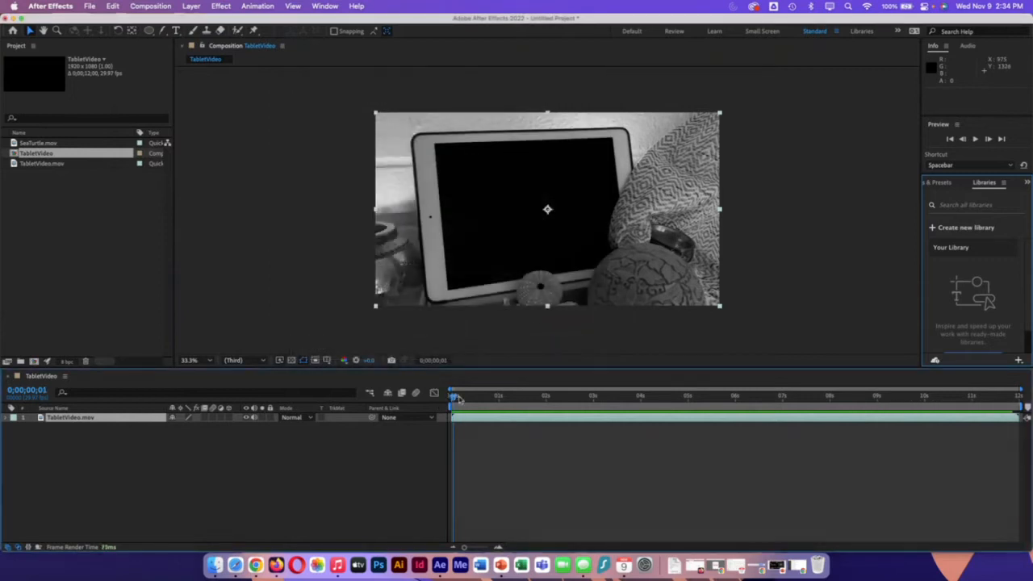
left_click_drag(457, 397, 291, 468)
left_click(54, 144)
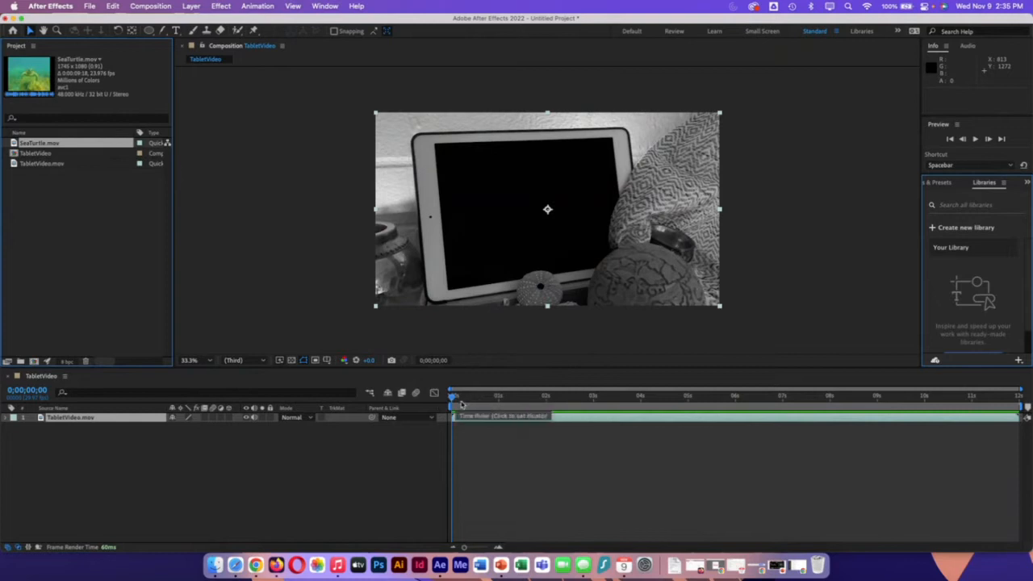
left_click_drag(464, 401, 547, 412)
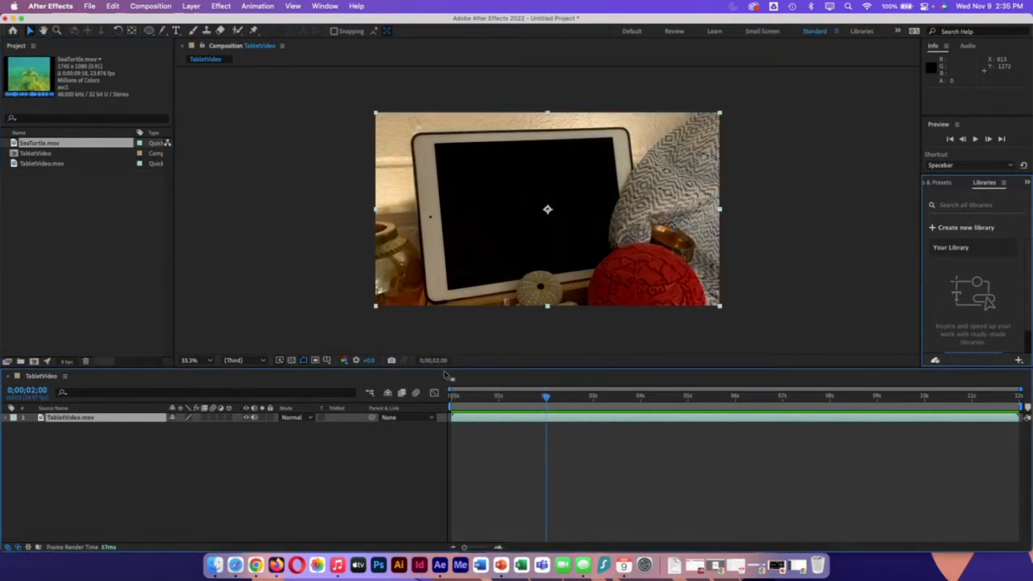
Step: Draw a closed Pen tool mask on the TabletVideo.mov layer around the black tablet screen, following the shell, red ball and blanket edges
left_click_drag(162, 30, 184, 30)
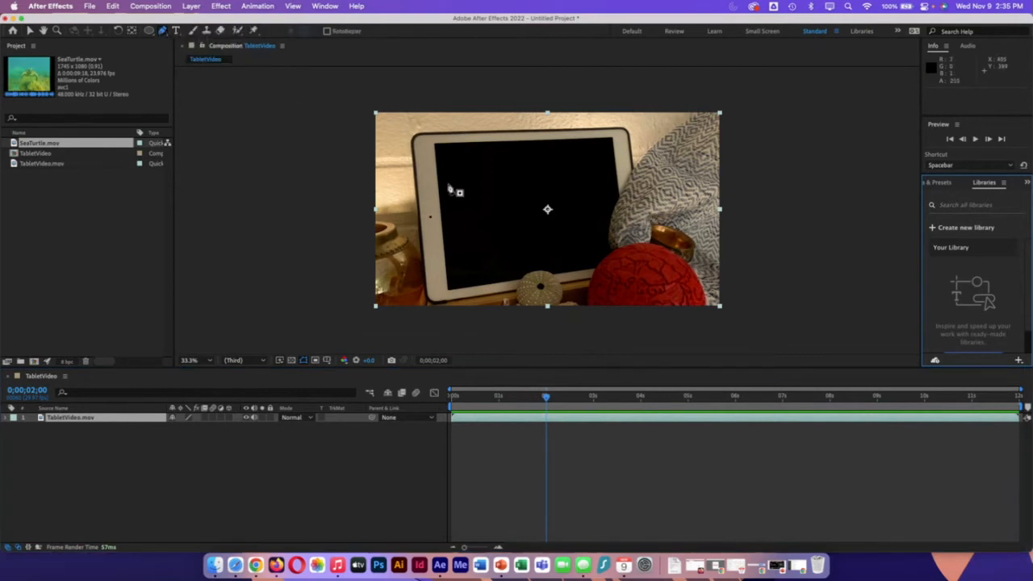
left_click(436, 146)
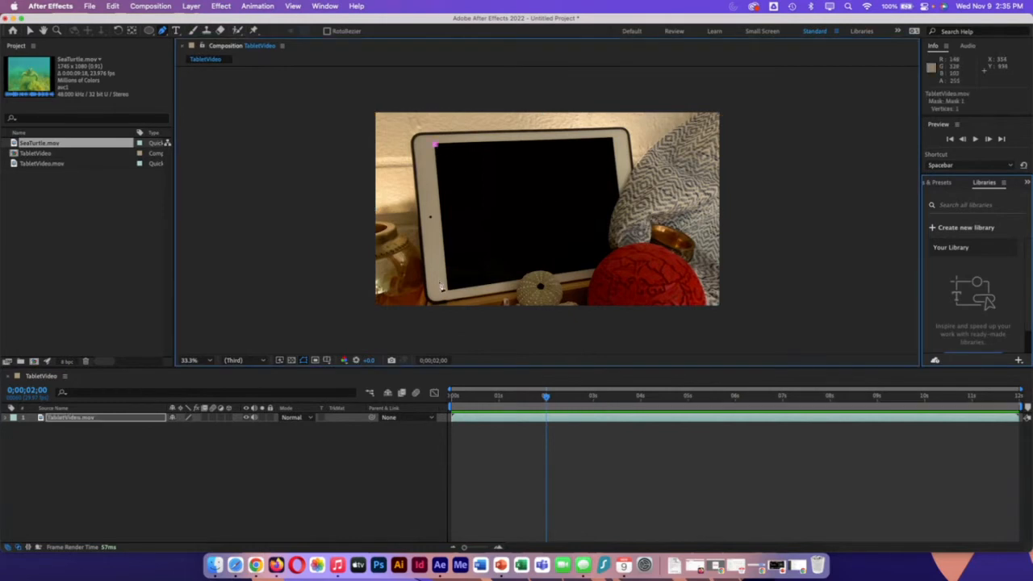
left_click(448, 293)
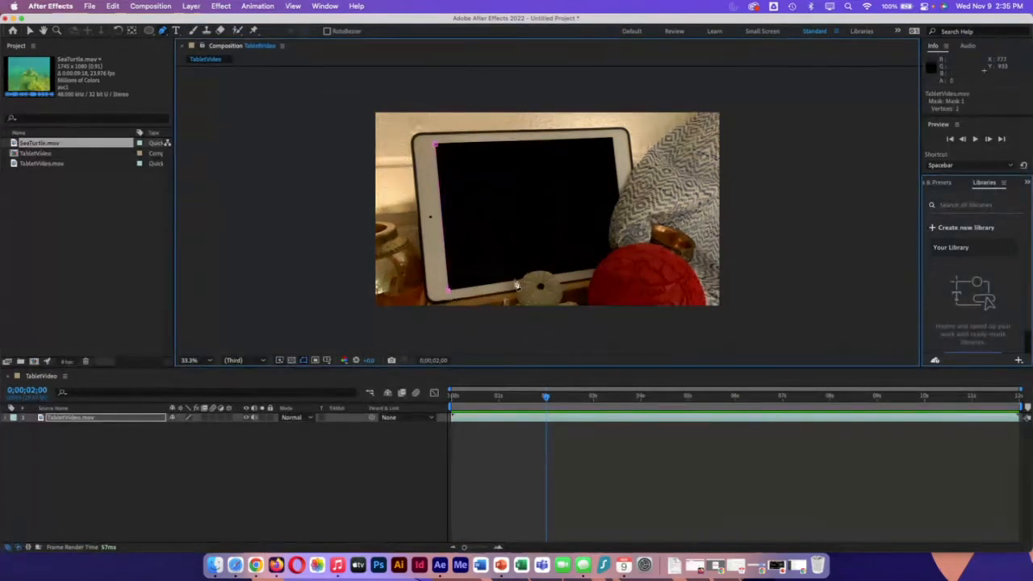
left_click(520, 281)
left_click_drag(537, 273, 552, 272)
left_click_drag(536, 272, 536, 272)
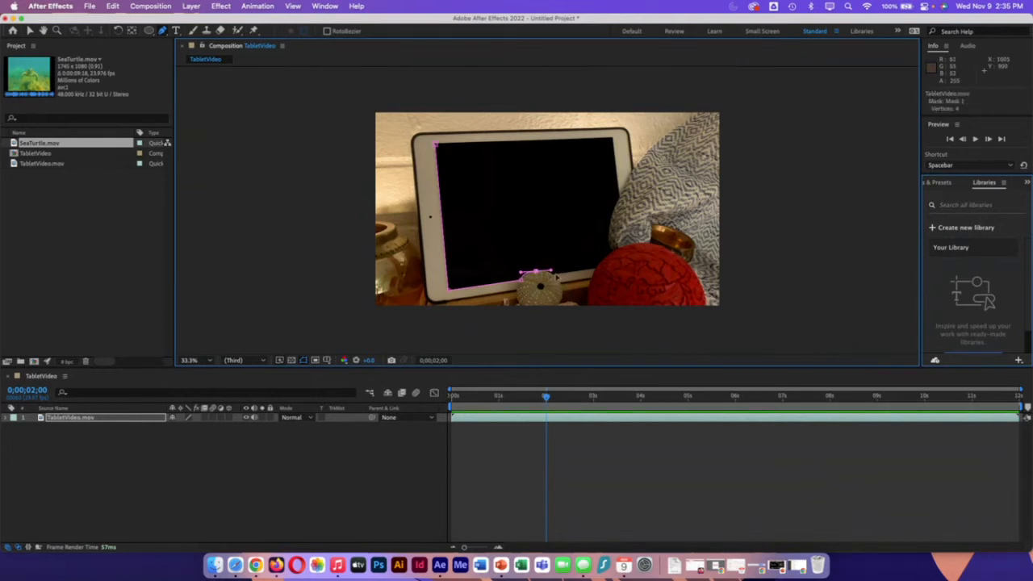
left_click(561, 274)
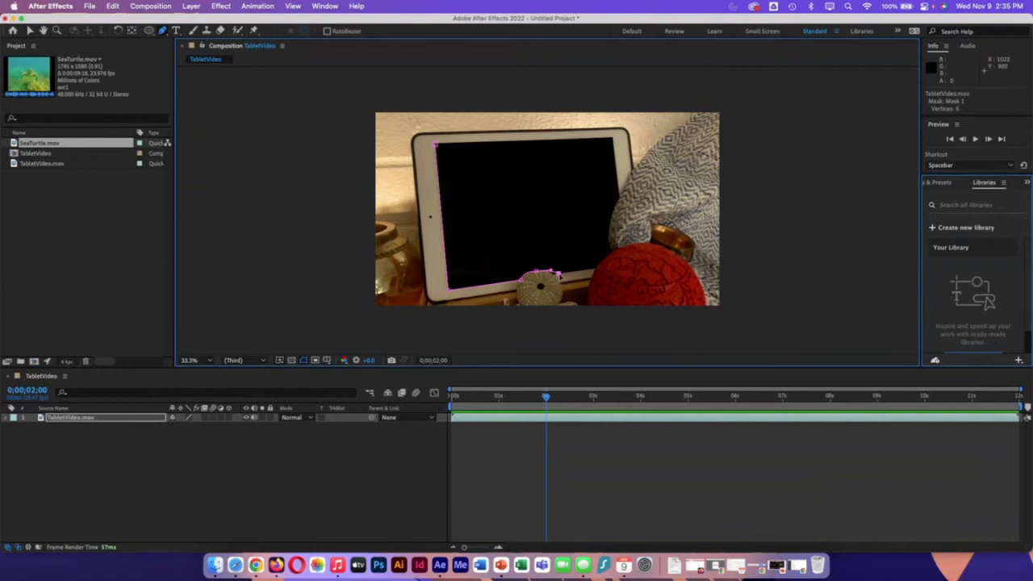
left_click(596, 268)
left_click(611, 252)
left_click_drag(620, 199, 645, 167)
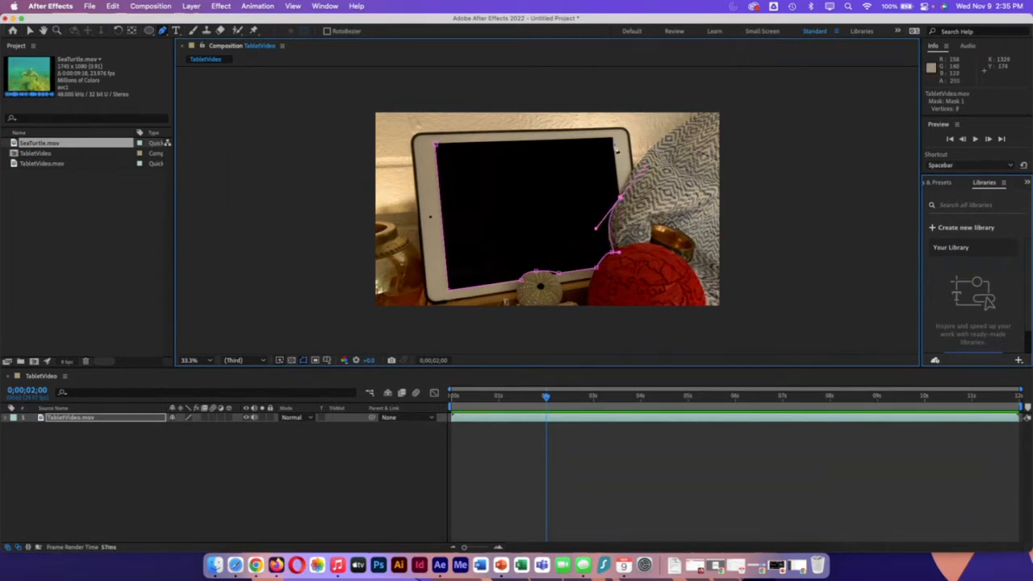
left_click(613, 139)
left_click(436, 144)
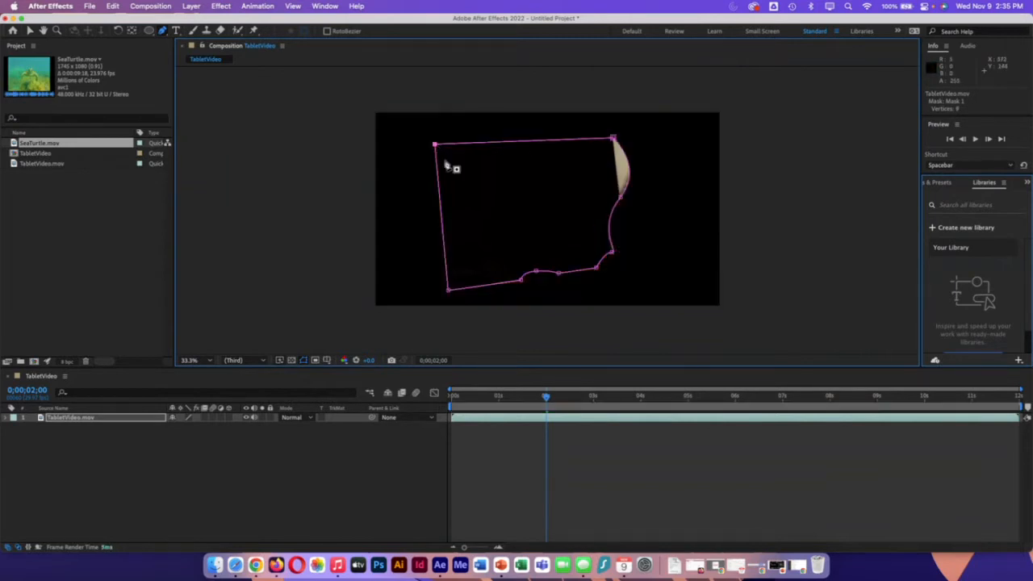
Step: Convert the mask vertices beside the blanket to fit the screen's edge, and set Mask 1 to Inverted
left_click(164, 32)
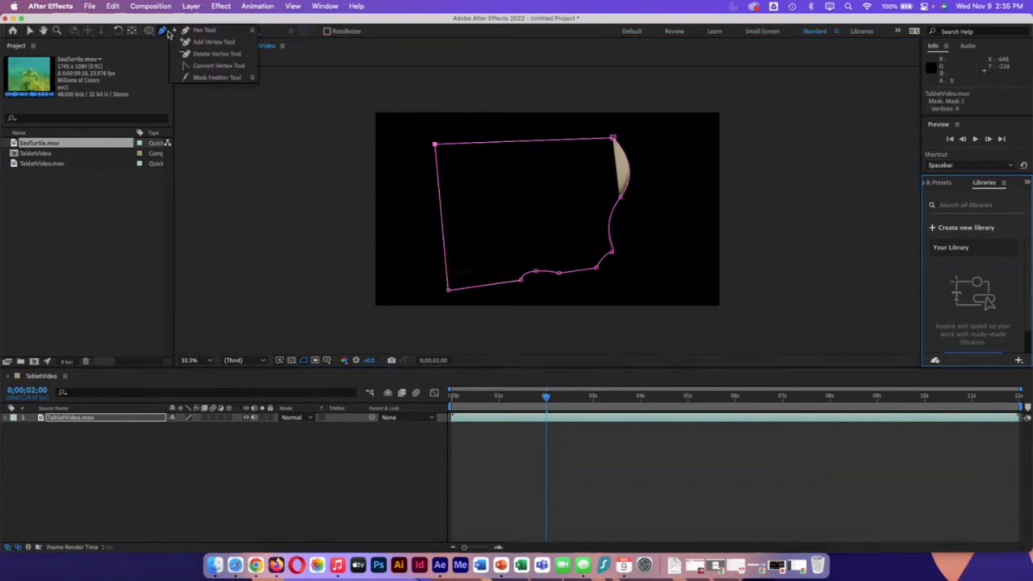
left_click(217, 66)
left_click(620, 198)
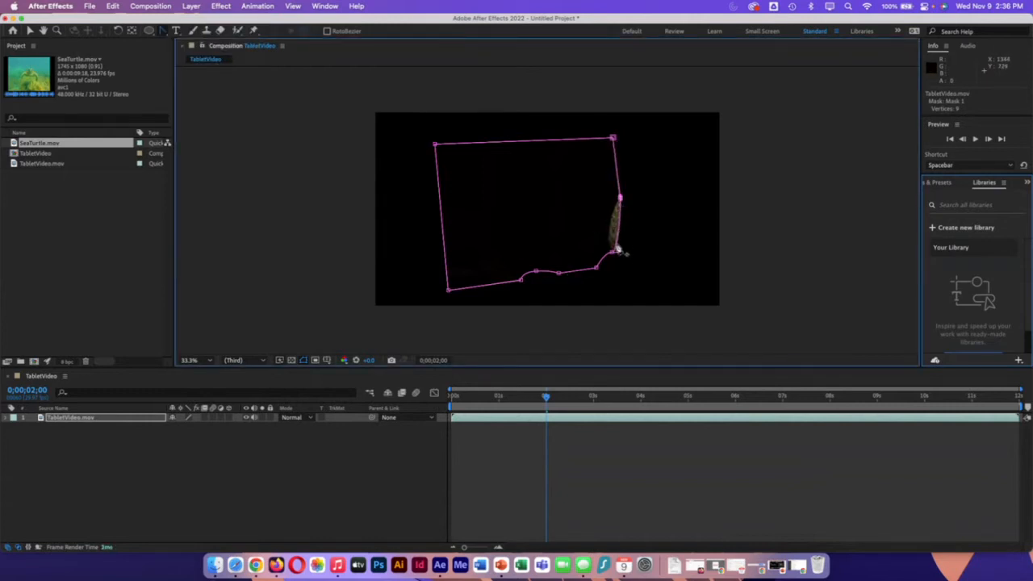
left_click_drag(617, 251, 602, 263)
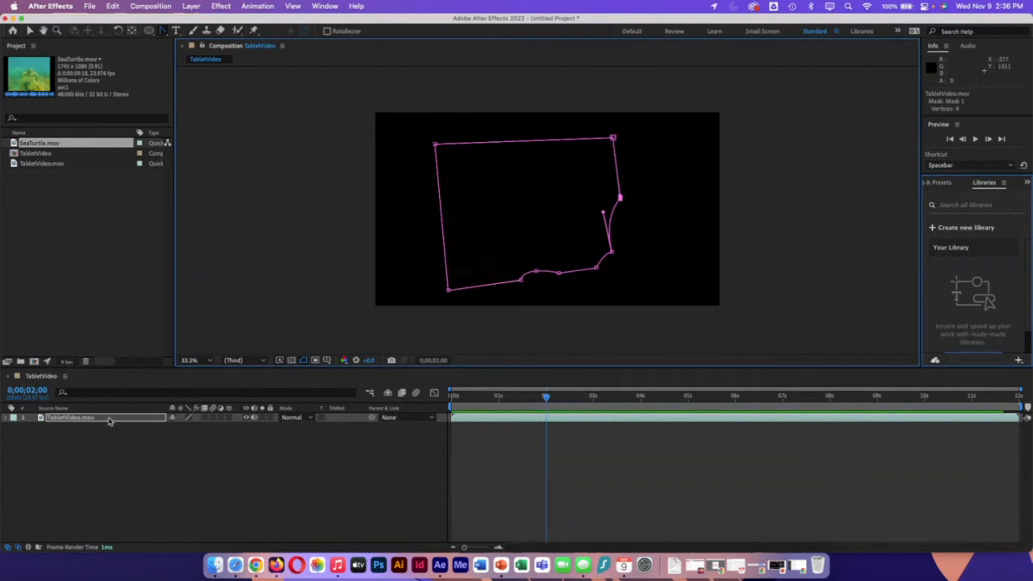
key("m")
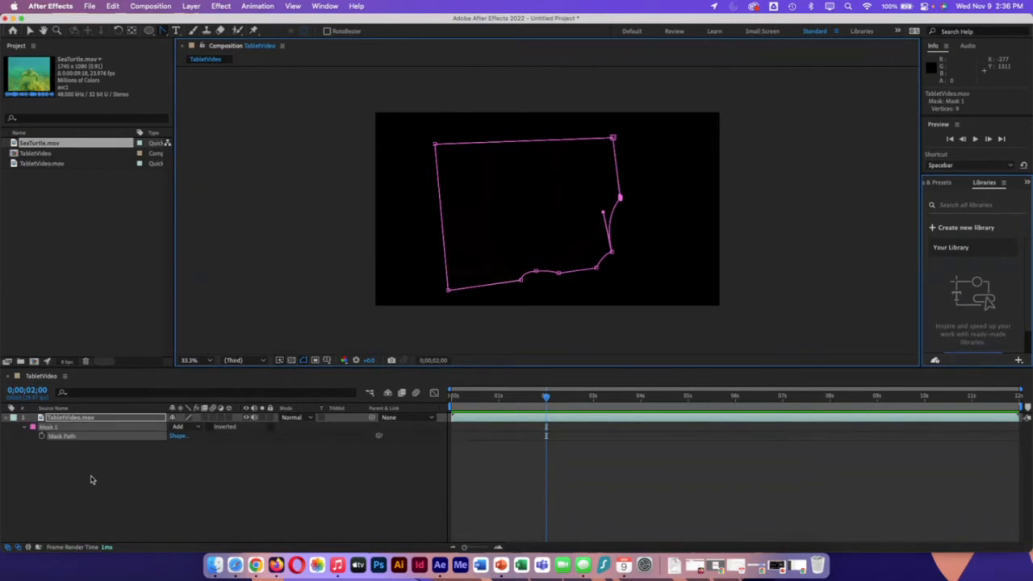
left_click(210, 427)
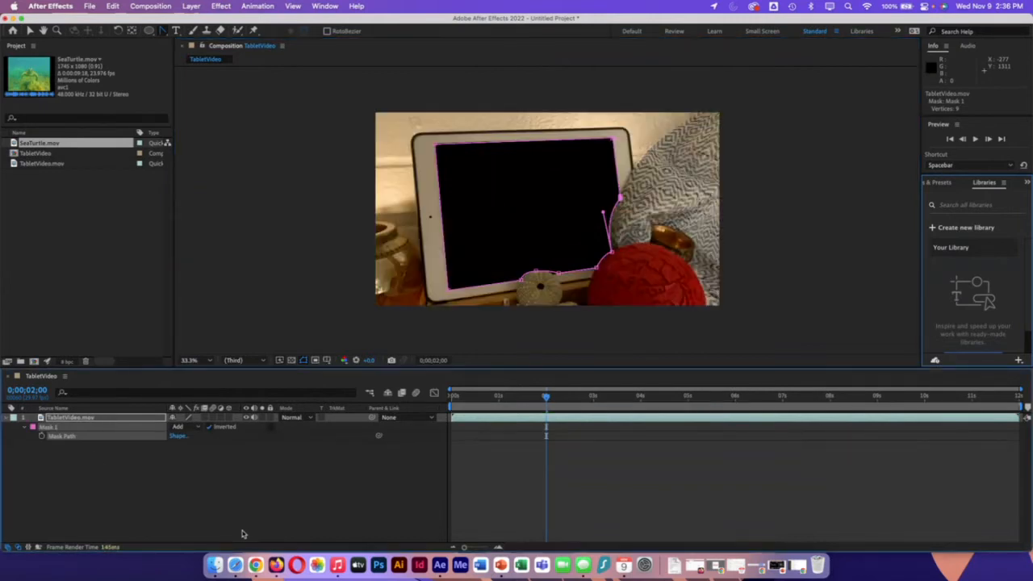
Step: Adjust the mask vertices and curve along the shell at the tablet screen's lower edge
left_click(535, 266)
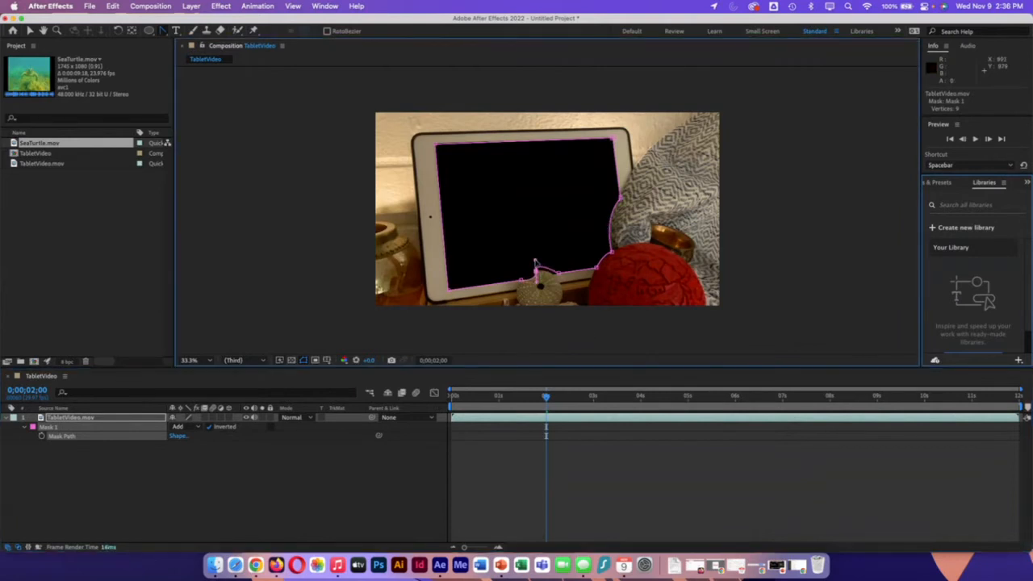
left_click_drag(535, 262, 546, 269)
left_click(162, 32)
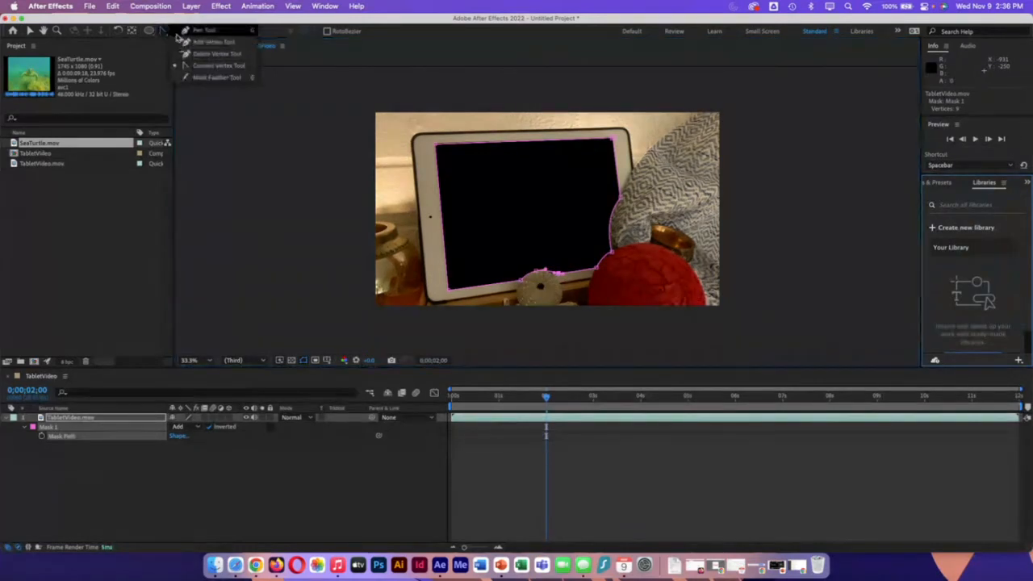
left_click(202, 34)
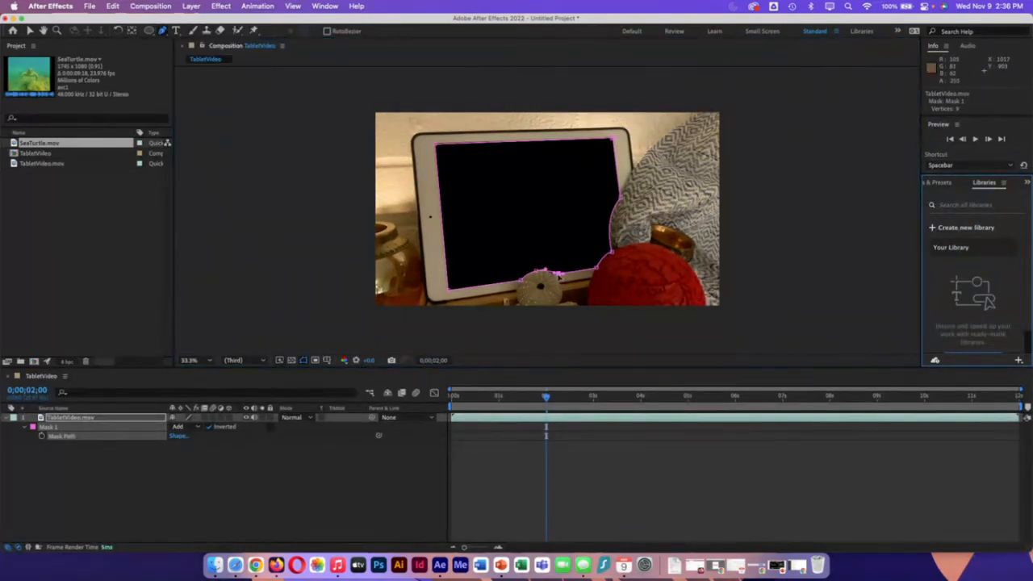
left_click(548, 276)
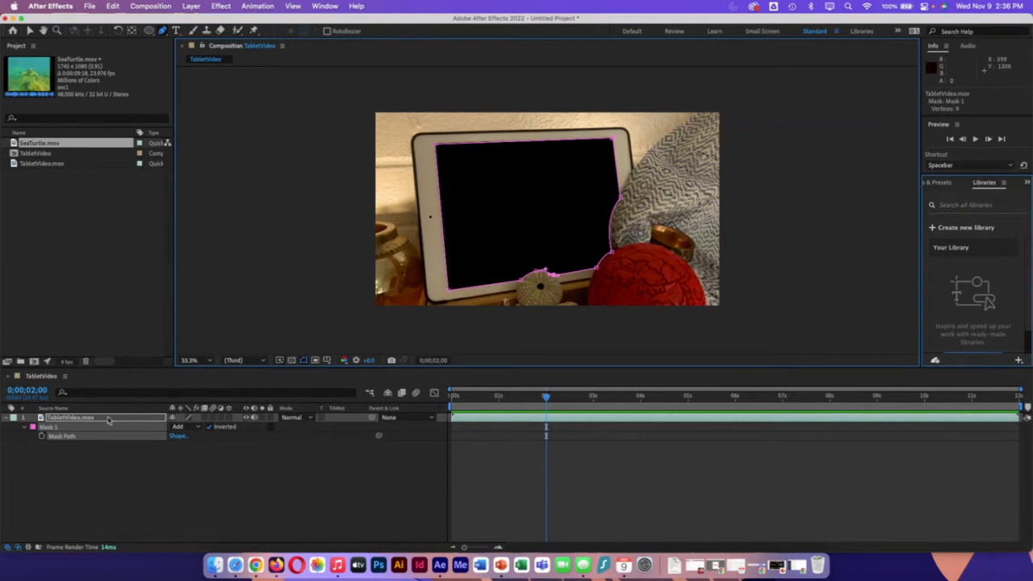
Step: Set Mask 1's feather to 3 pixels in both directions and collapse the TabletVideo.mov layer
key("f")
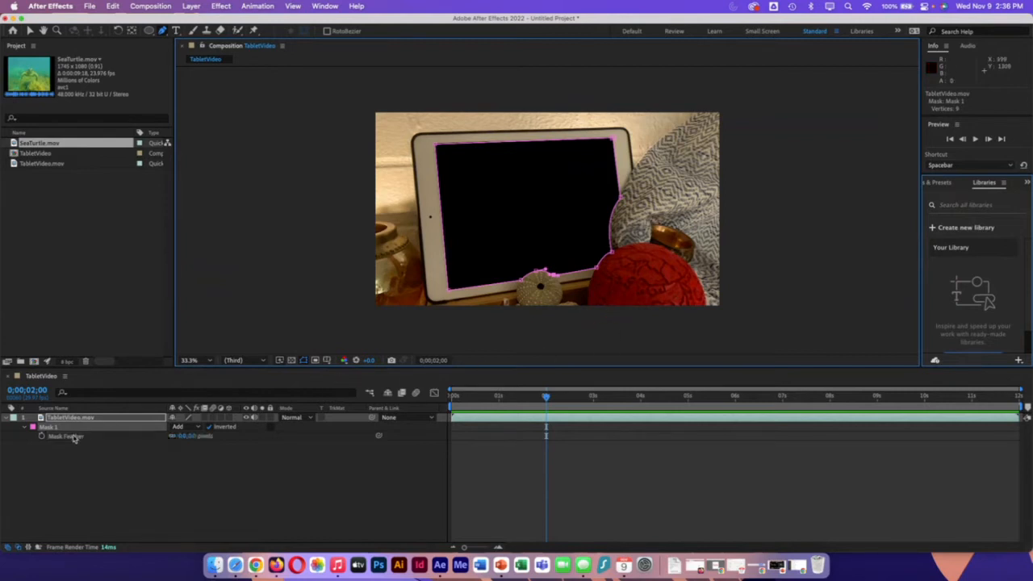
left_click(183, 437)
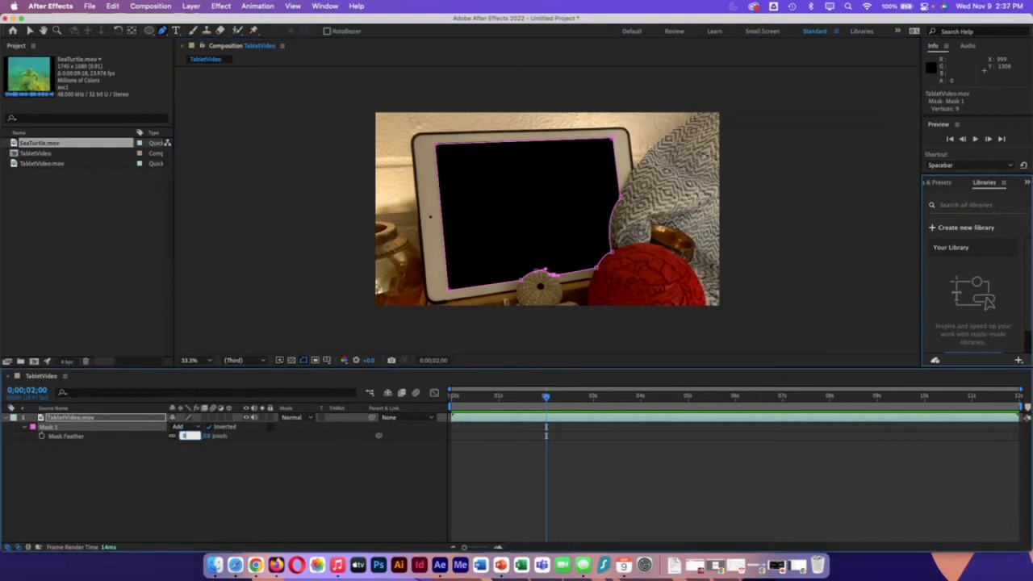
type("3")
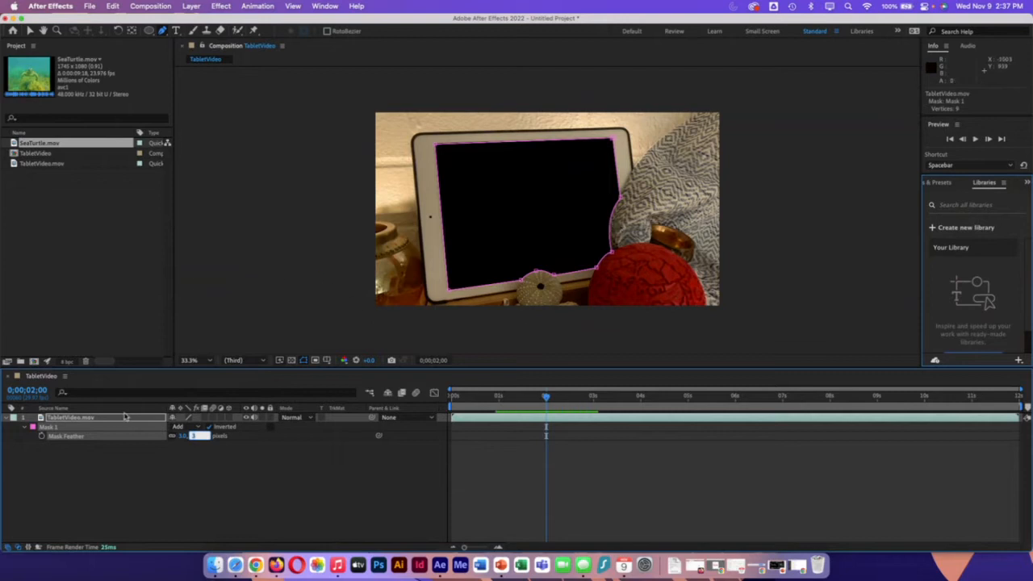
left_click(6, 418)
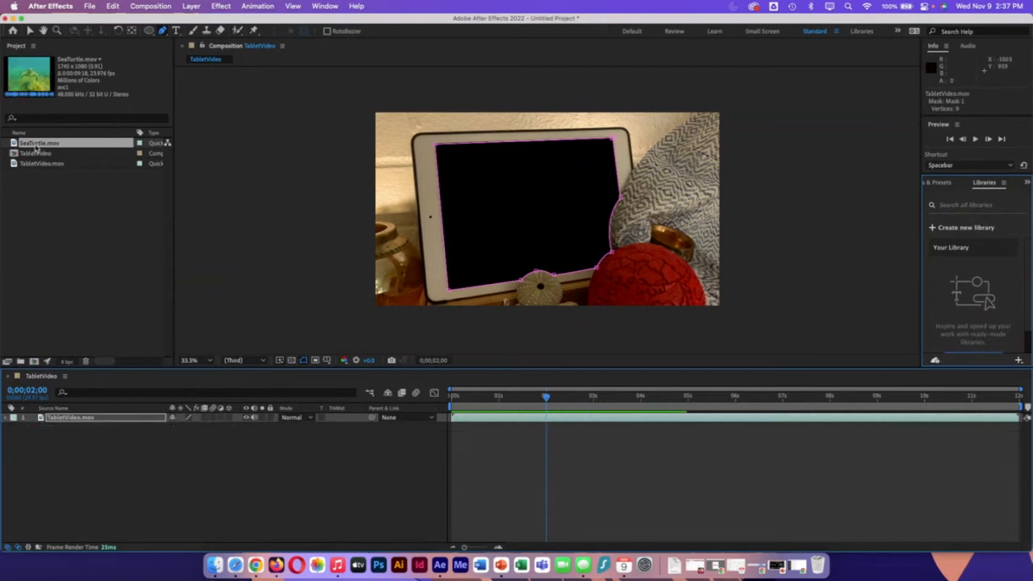
Step: Add SeaTurtle.mov beneath the TabletVideo.mov layer and shift its clip to start at 0;00;02;00
left_click_drag(37, 145, 145, 521)
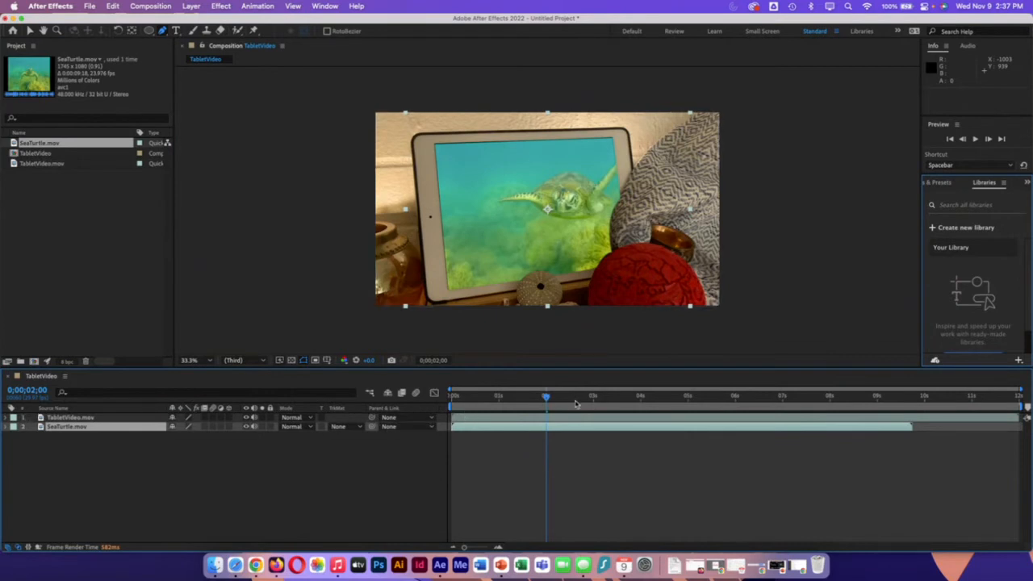
mouse_move(549, 401)
left_mouse_down()
mouse_move(457, 398)
mouse_move(546, 398)
left_mouse_up()
left_click_drag(498, 427, 579, 432)
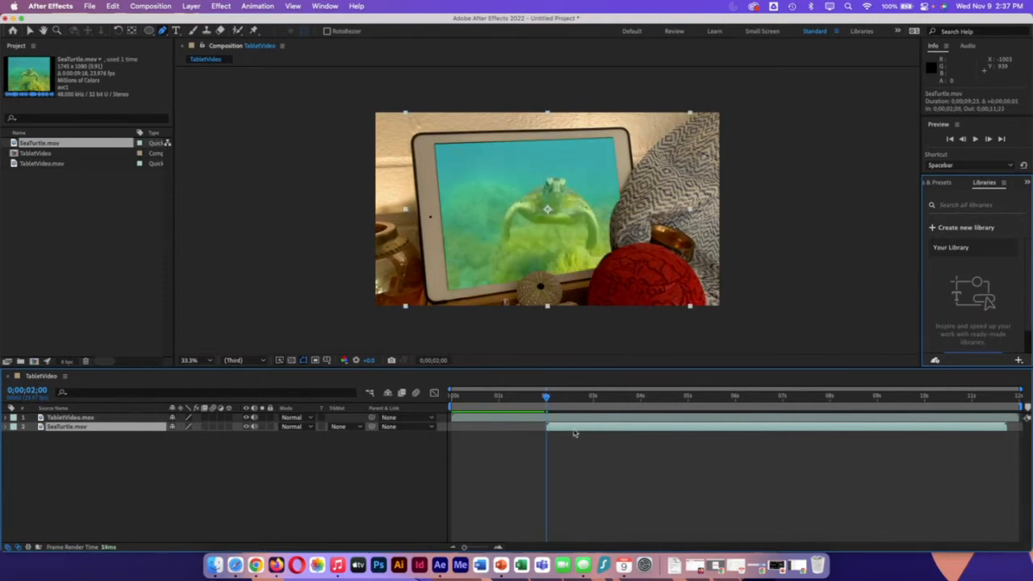
left_click_drag(547, 400, 548, 422)
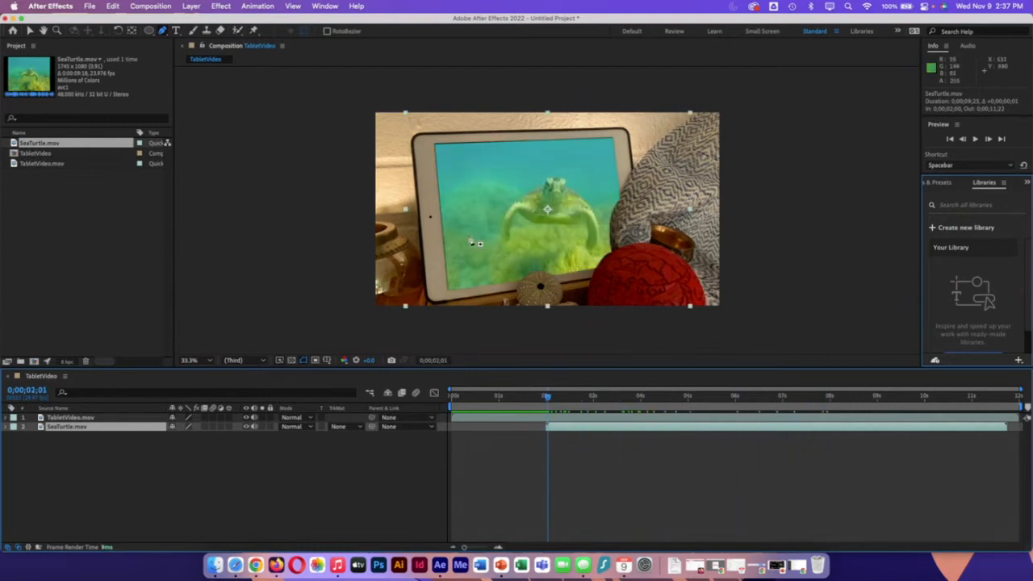
Step: Shift the SeaTurtle.mov layer down and left to about 812, 603 and rotate it slightly counterclockwise to match the tablet's tilt
key("v")
left_click(122, 432)
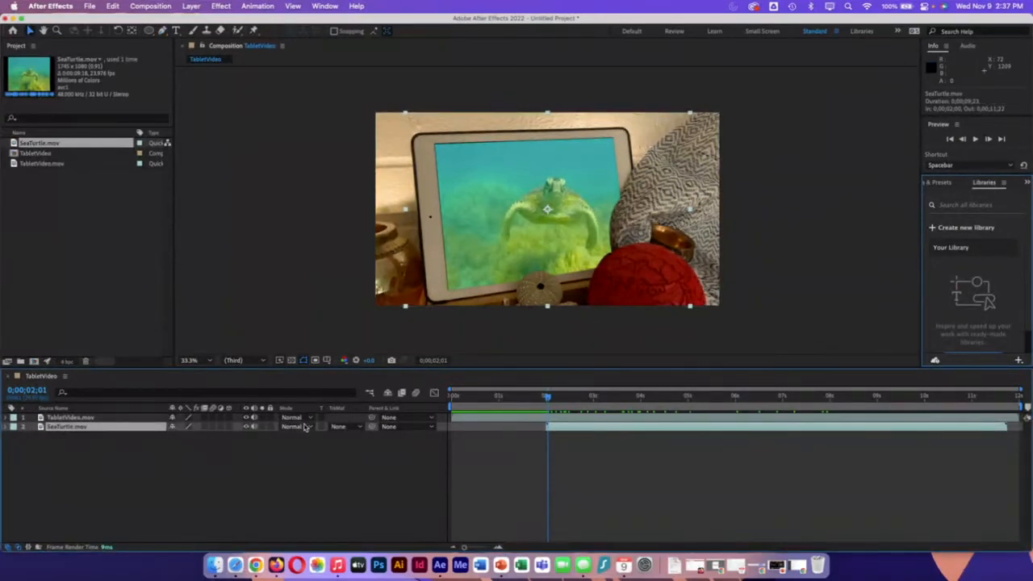
left_click_drag(625, 146, 602, 165)
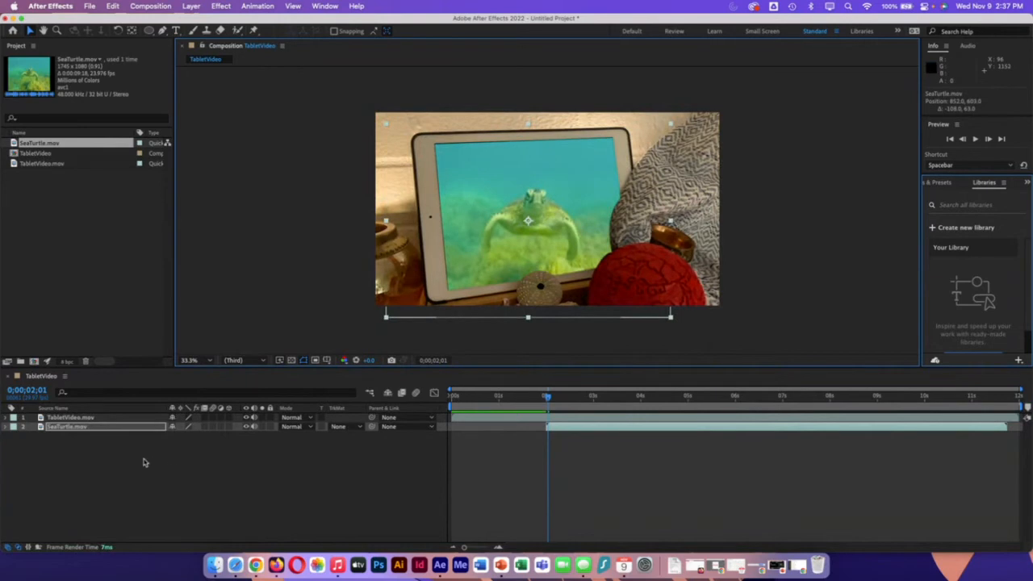
key("r")
left_click(173, 437)
mouse_move(179, 436)
left_mouse_down()
mouse_move(195, 437)
mouse_move(182, 437)
left_mouse_up()
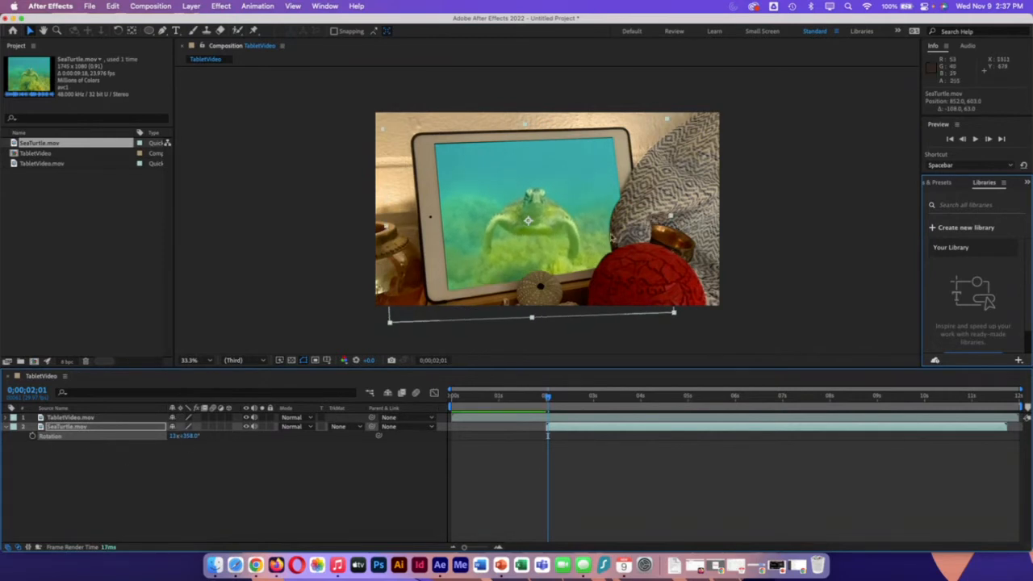
Step: Scale the SeaTurtle.mov layer down to about 71% and reposition it over the tablet screen at about 874, 558
left_click_drag(669, 121, 635, 149)
left_click_drag(588, 198, 614, 184)
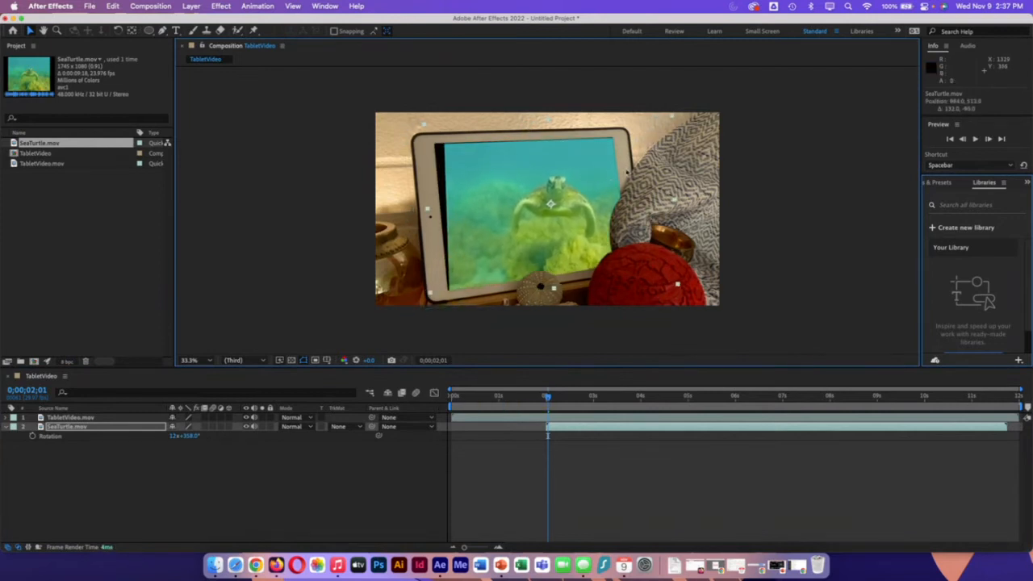
left_click(675, 114)
left_click(591, 167)
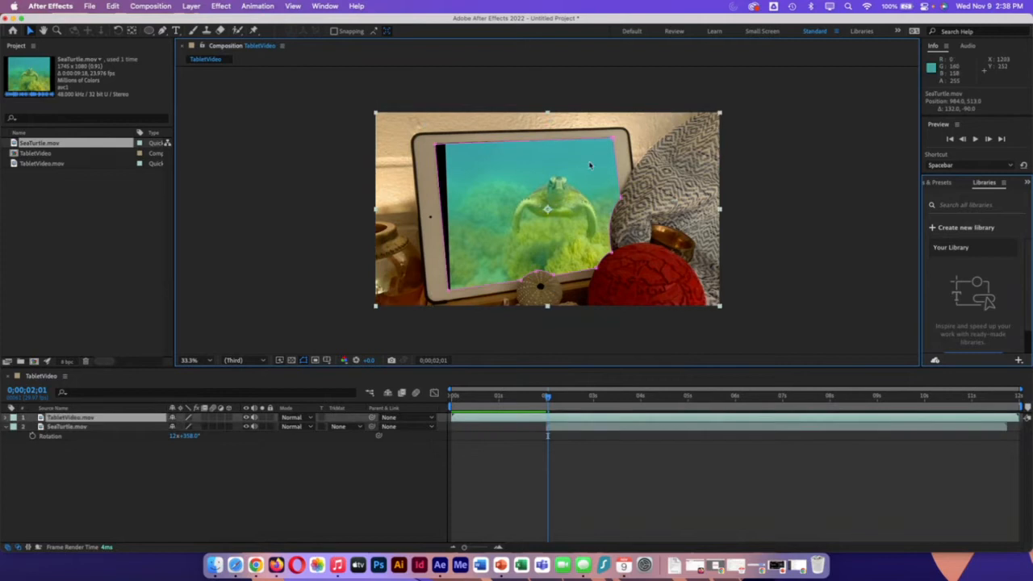
left_click(313, 533)
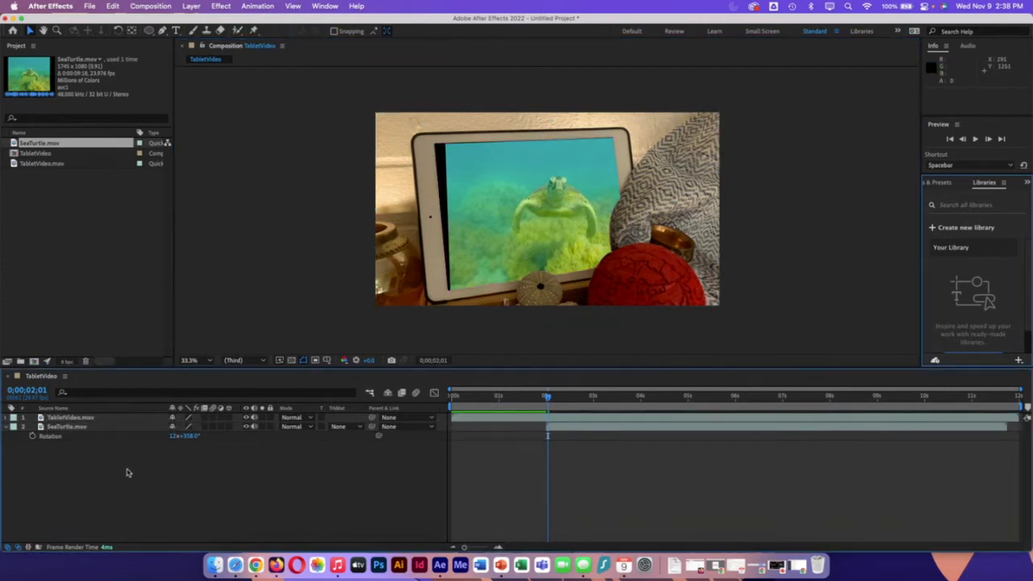
left_click(110, 427)
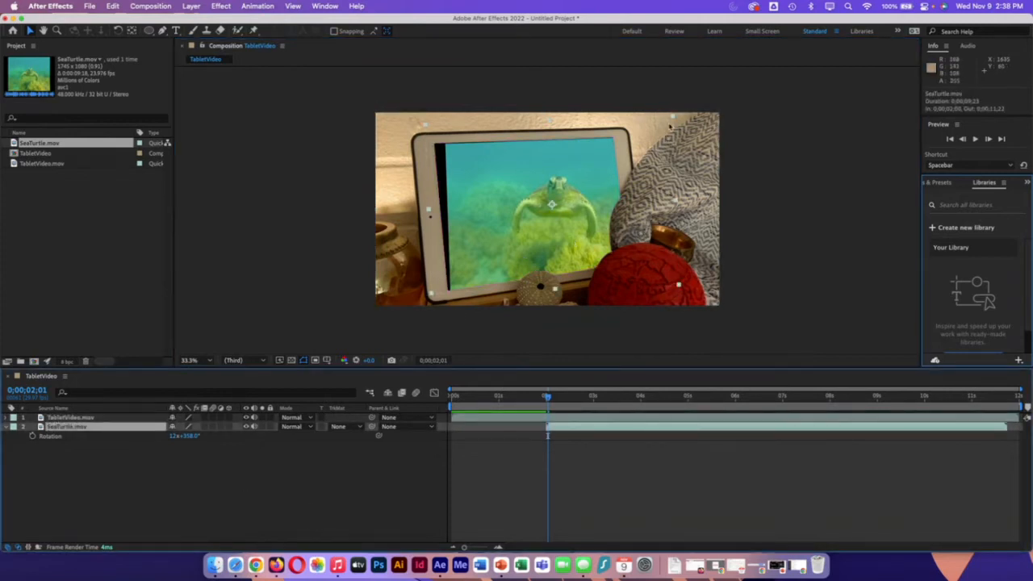
left_click_drag(674, 119, 651, 138)
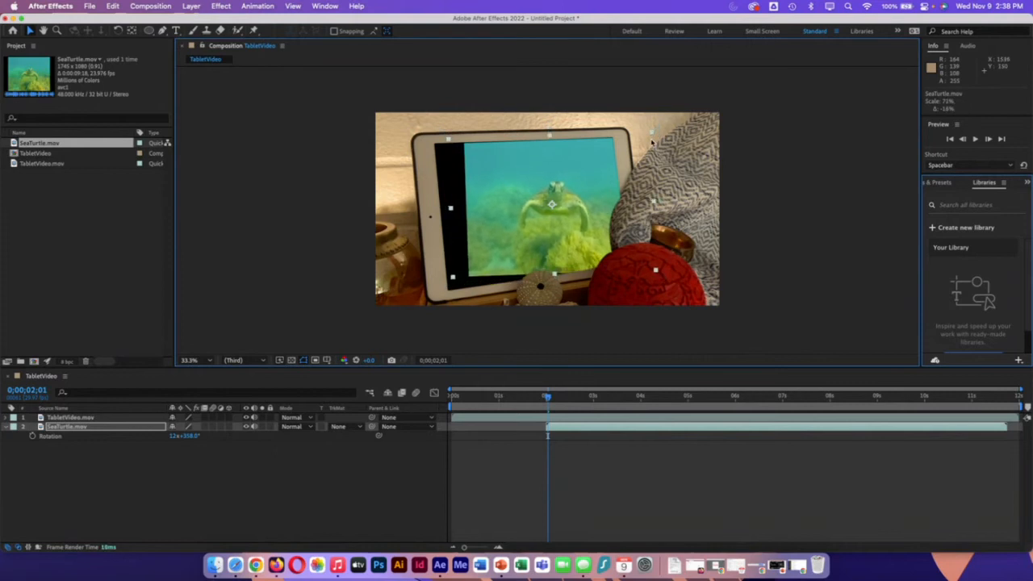
left_click_drag(565, 203, 546, 210)
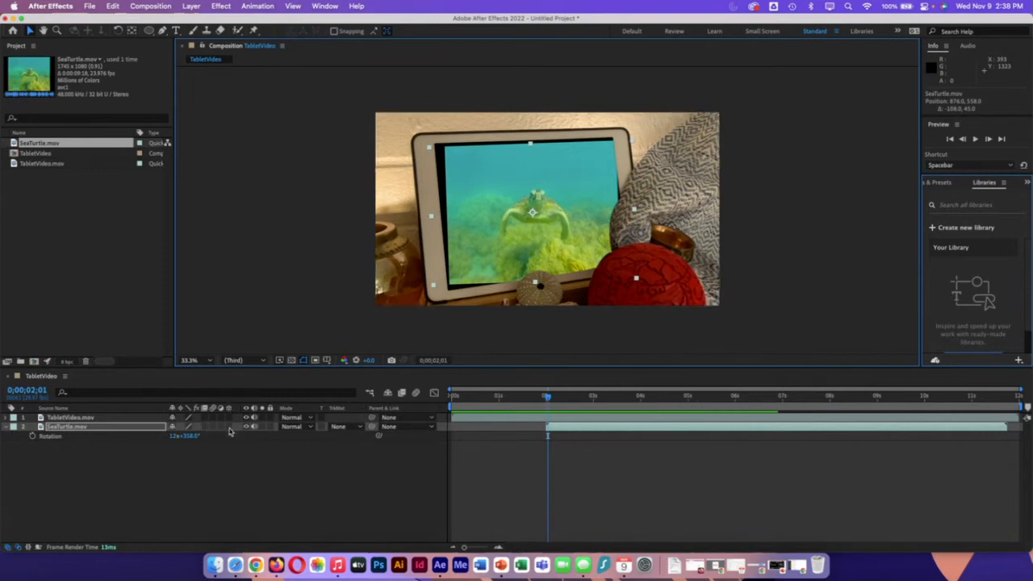
Step: Make SeaTurtle.mov a 3D layer, orient it to about 6.9°, 359.8°, 357.9°, and enlarge it to cover the whole tablet screen
left_click(229, 428)
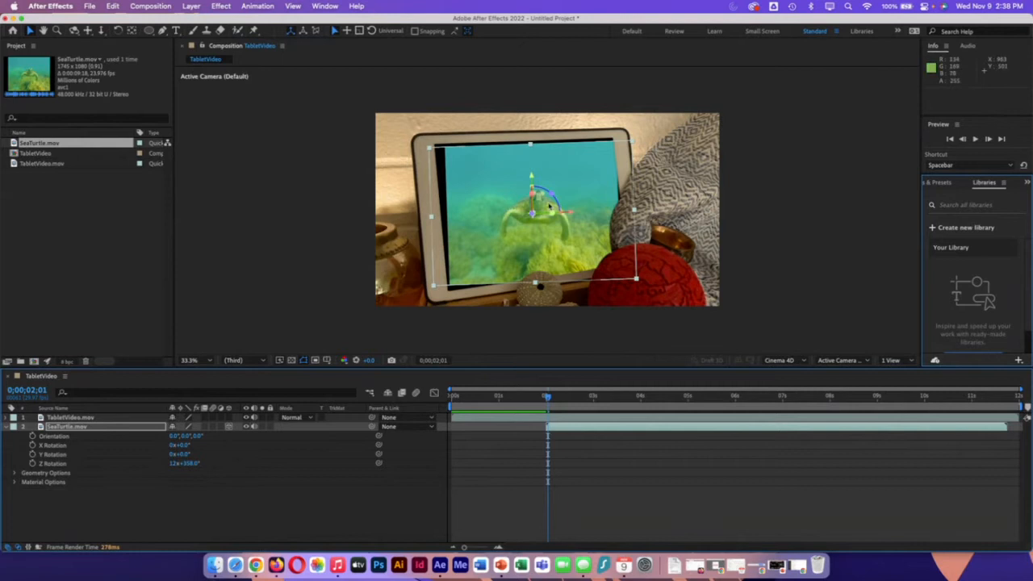
left_click_drag(532, 194, 557, 197)
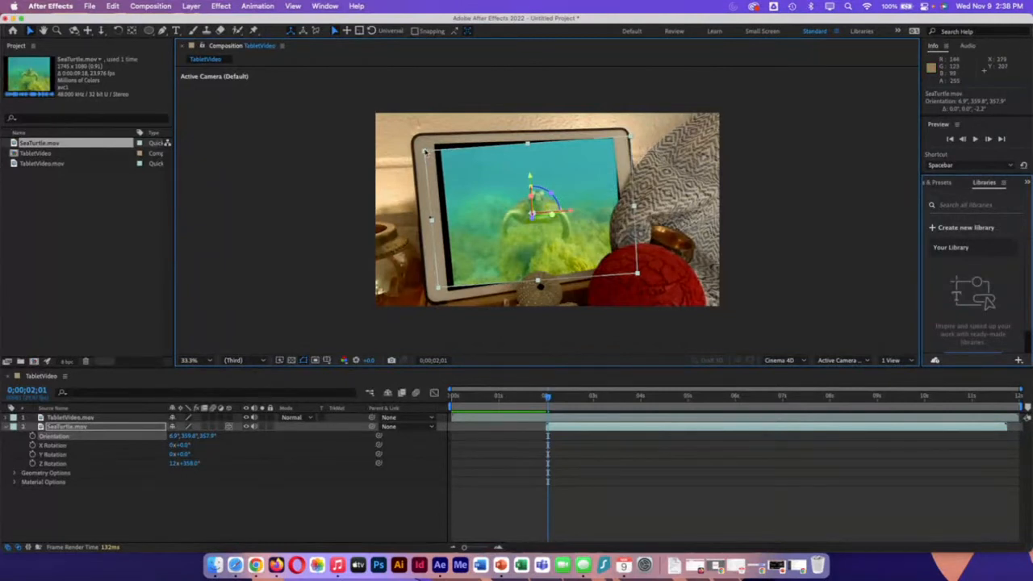
left_click_drag(425, 151, 417, 144)
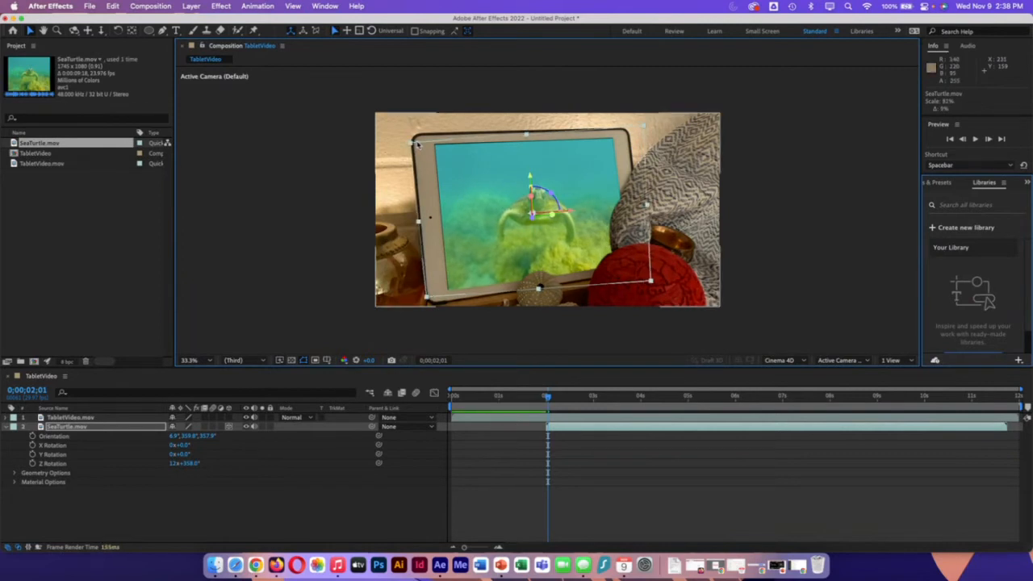
left_click(249, 509)
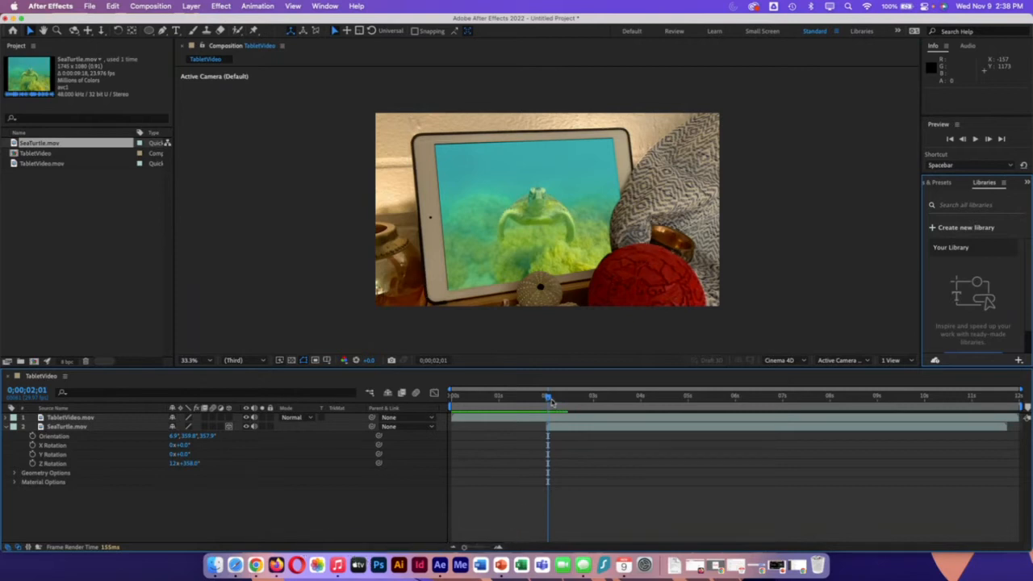
Step: Add an Opacity keyframe of 0% to the SeaTurtle.mov layer at 0;00;02;00
mouse_move(547, 402)
left_mouse_down()
mouse_move(502, 404)
mouse_move(639, 407)
mouse_move(535, 410)
mouse_move(546, 412)
left_mouse_up()
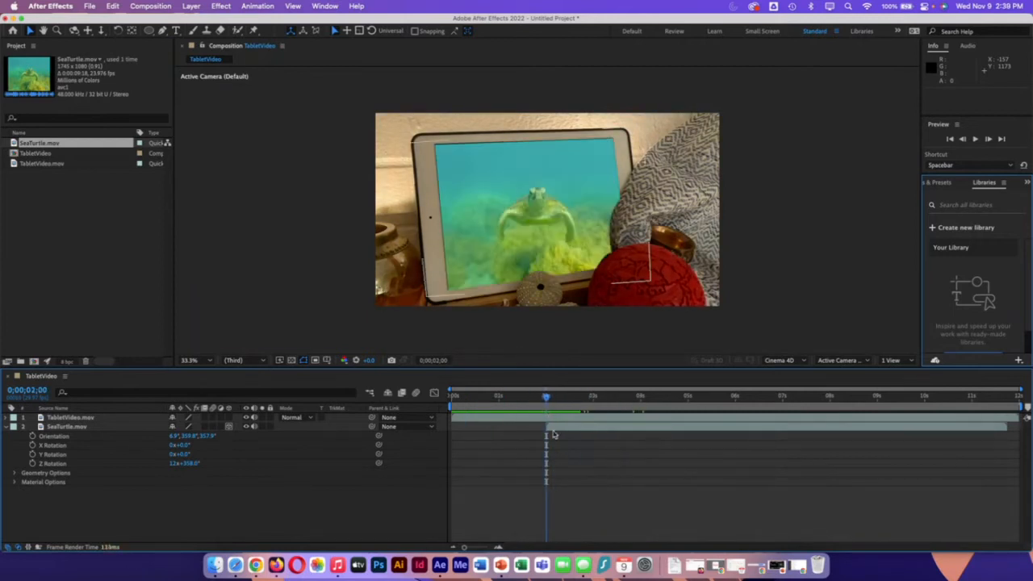
left_click(6, 428)
left_click(71, 427)
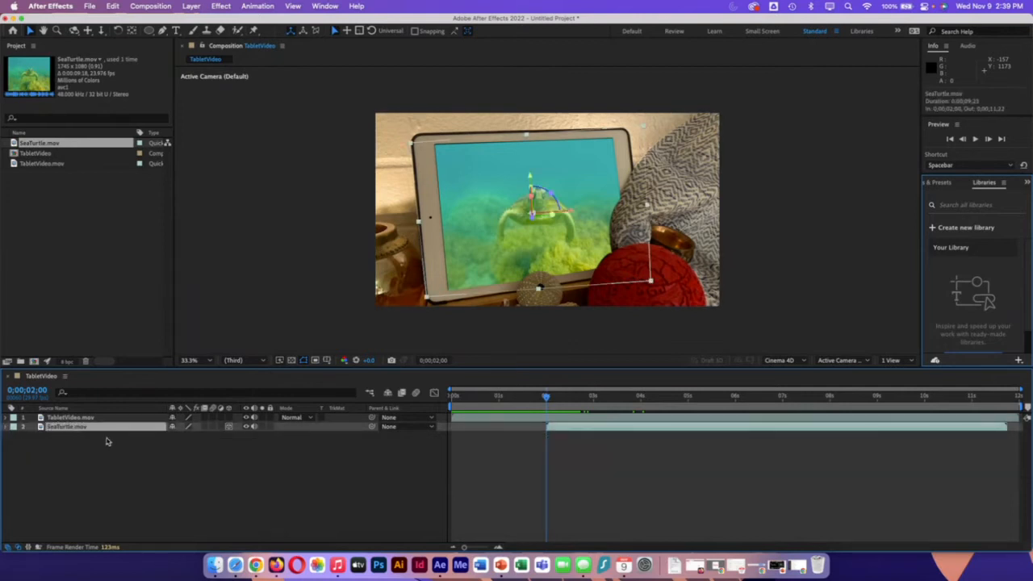
key("t")
left_click(31, 436)
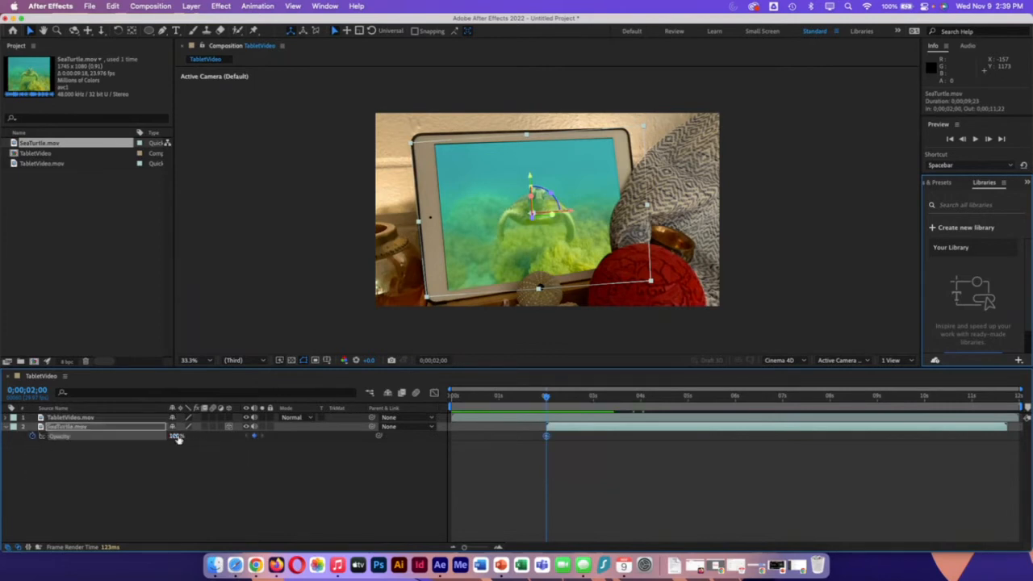
left_click_drag(178, 437, 45, 445)
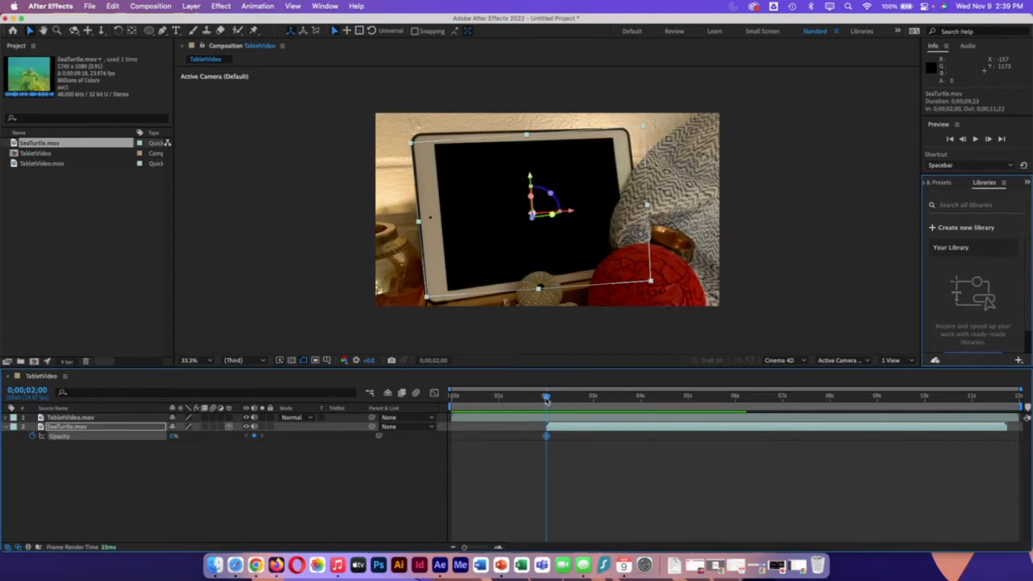
Step: Add a 100% Opacity keyframe to SeaTurtle.mov at about 3.5 seconds, preview the fade-in, and collapse the layer
left_click_drag(546, 399, 621, 405)
left_click_drag(175, 437, 358, 443)
left_click_drag(619, 401, 529, 402)
key("space")
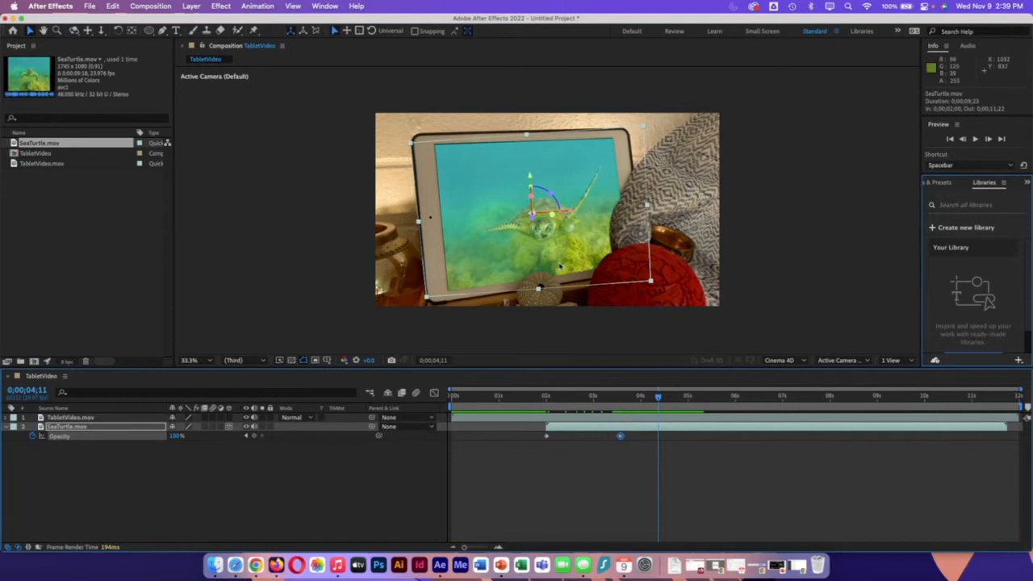
left_click(373, 482)
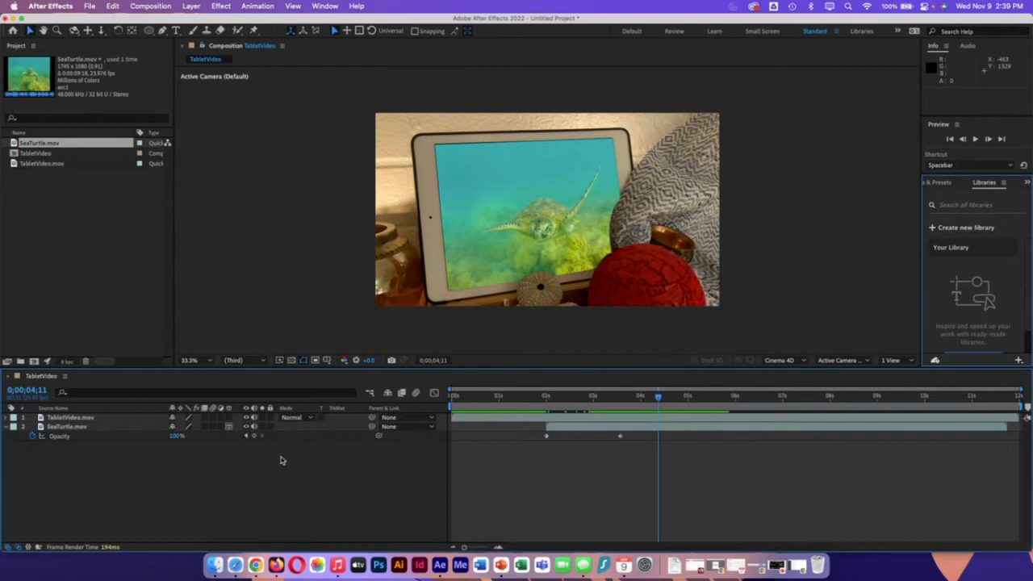
left_click(7, 427)
left_click(192, 6)
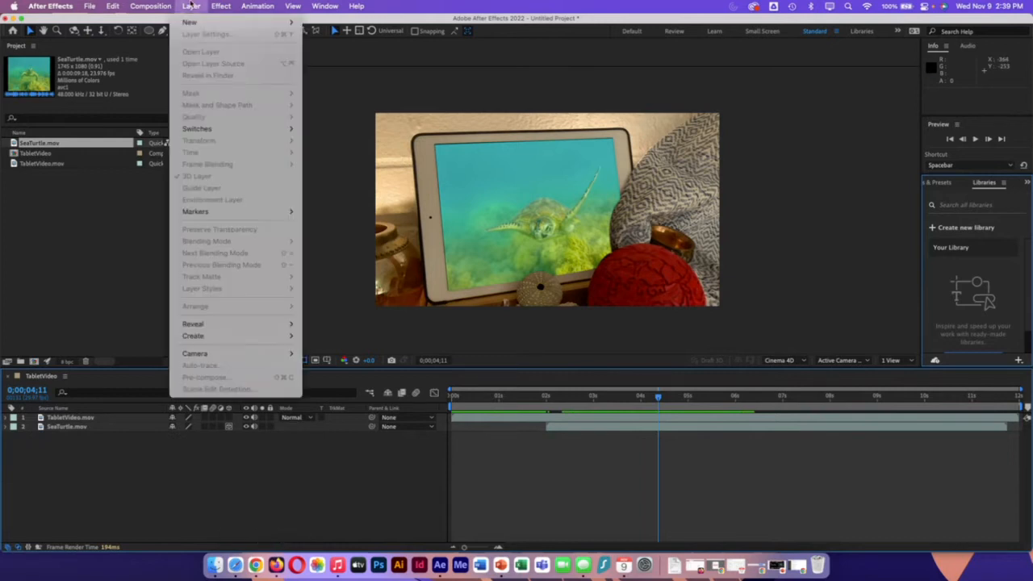
mouse_move(193, 22)
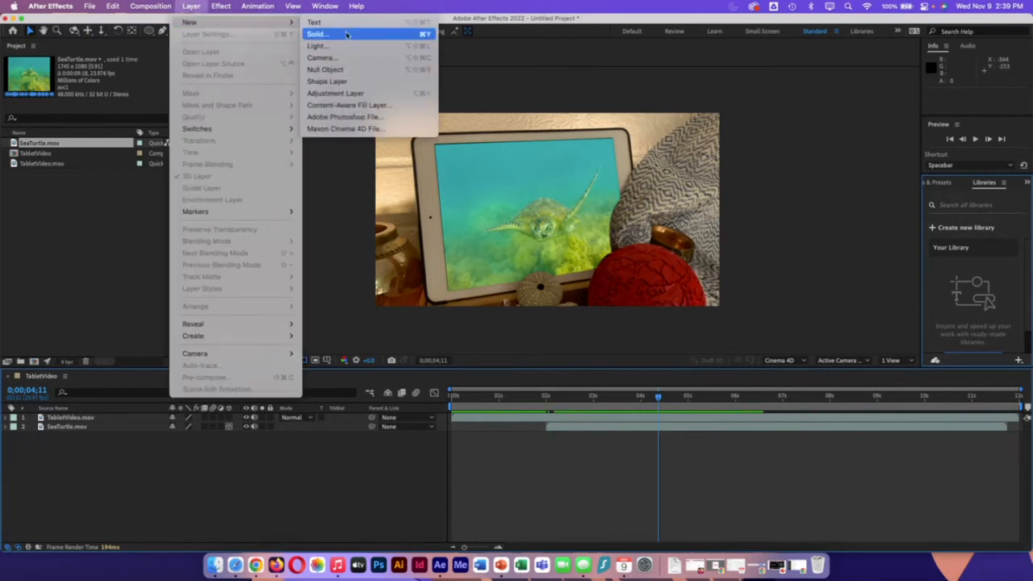
left_click(397, 5)
Step: Create a composition-sized solid layer named shadow with the dark gray color 333333
right_click(168, 466)
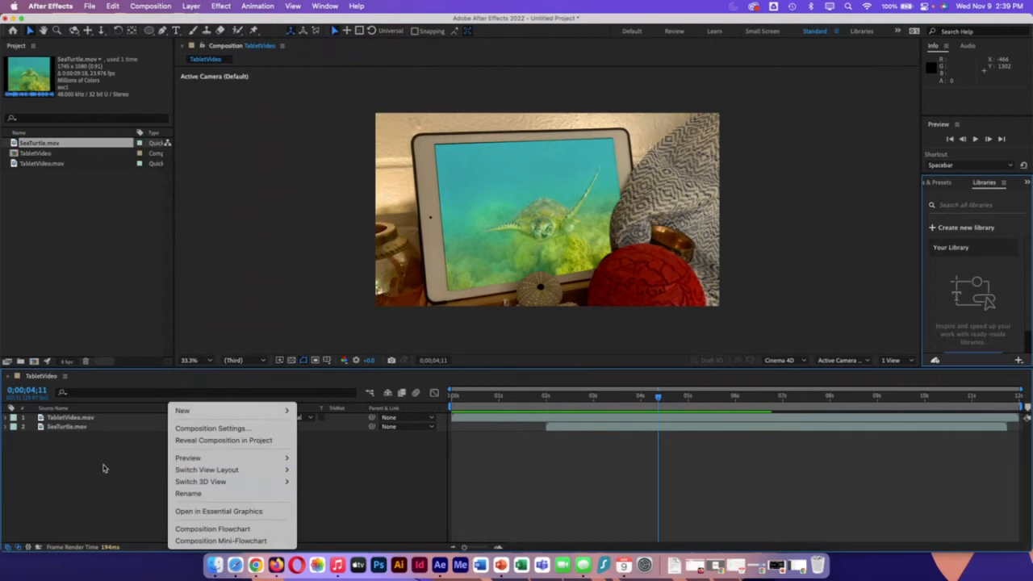
mouse_move(191, 413)
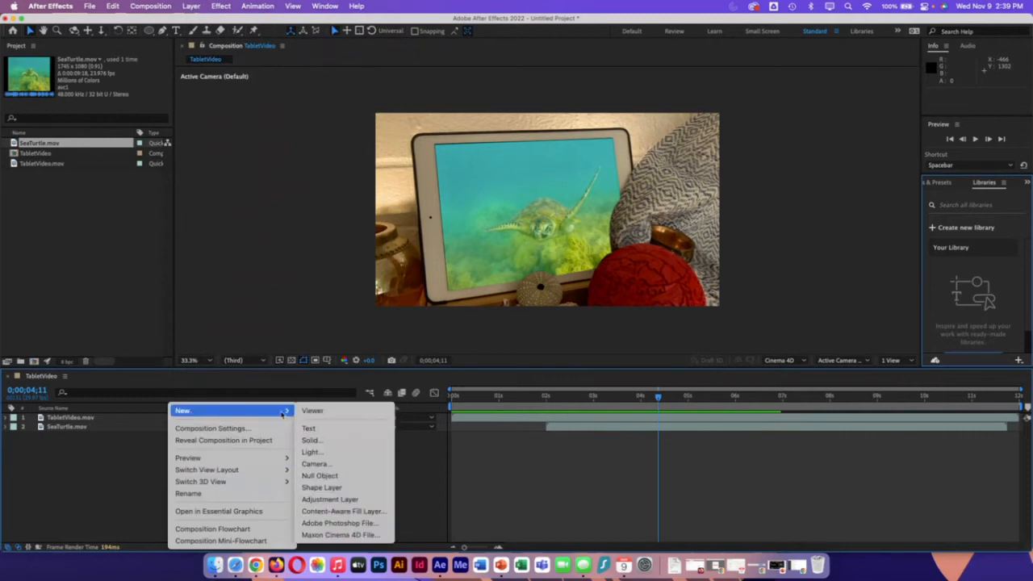
left_click(333, 440)
type("g")
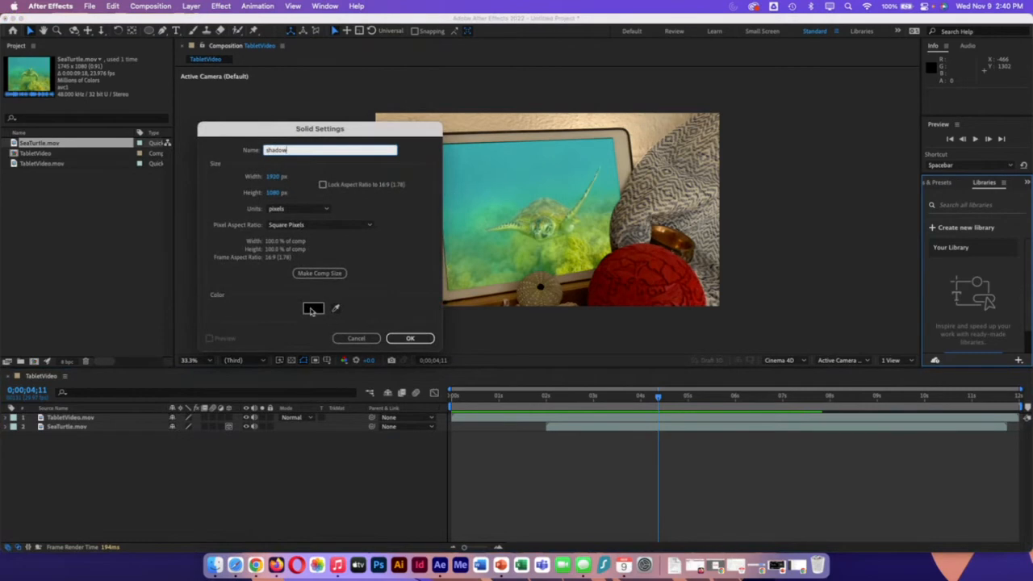
left_click(313, 307)
left_click_drag(232, 292, 192, 284)
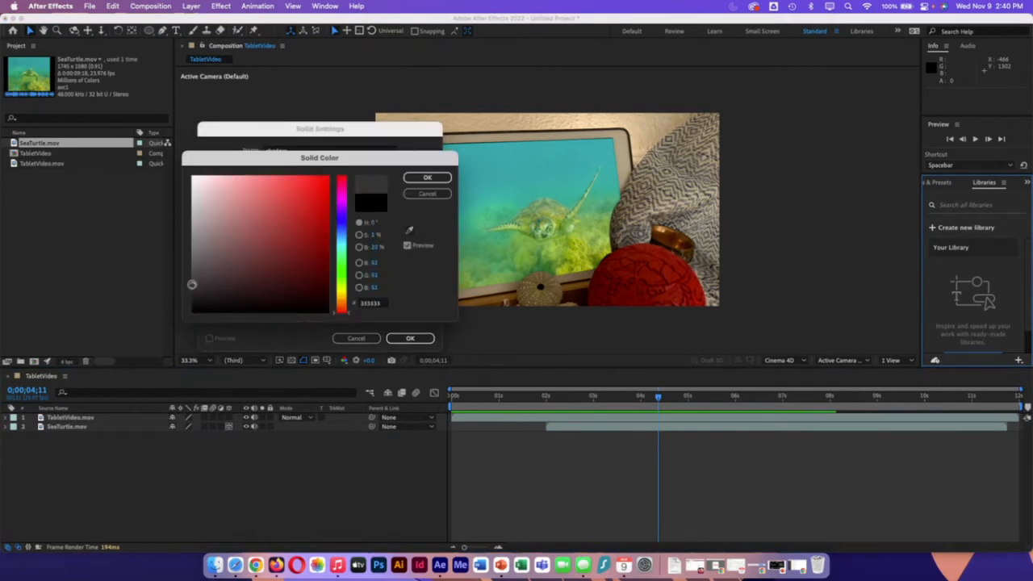
left_click(428, 177)
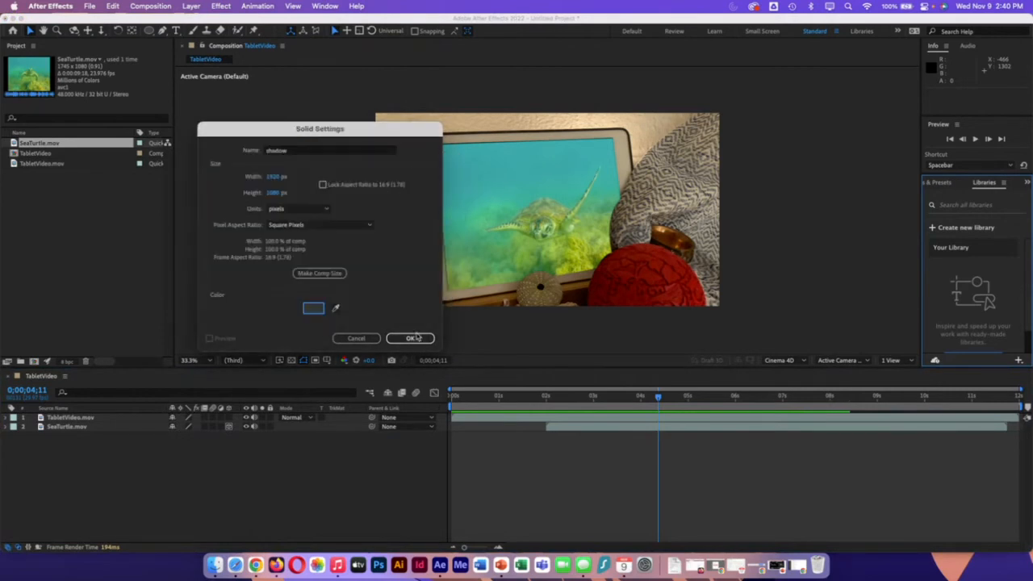
left_click(317, 274)
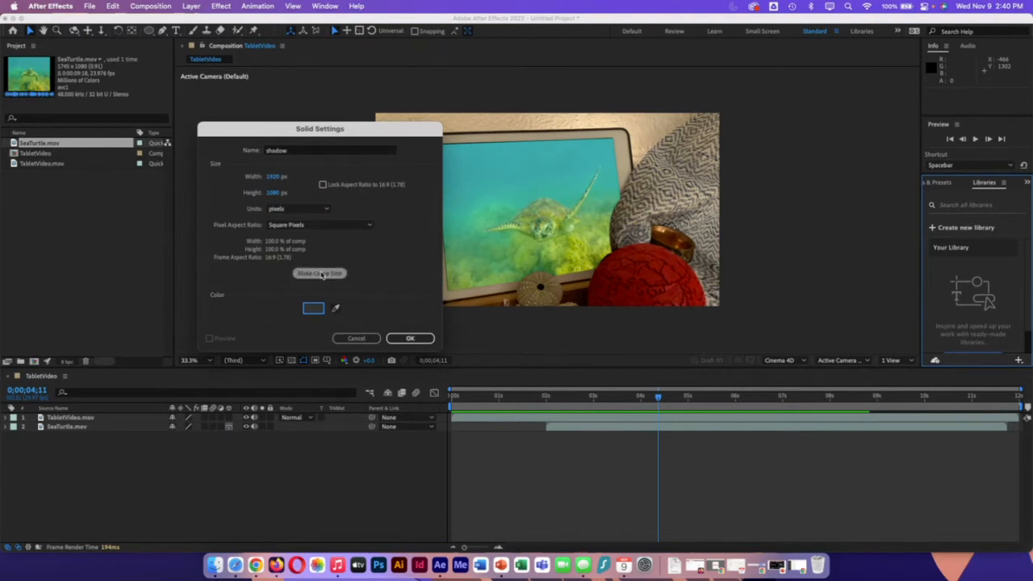
left_click(412, 338)
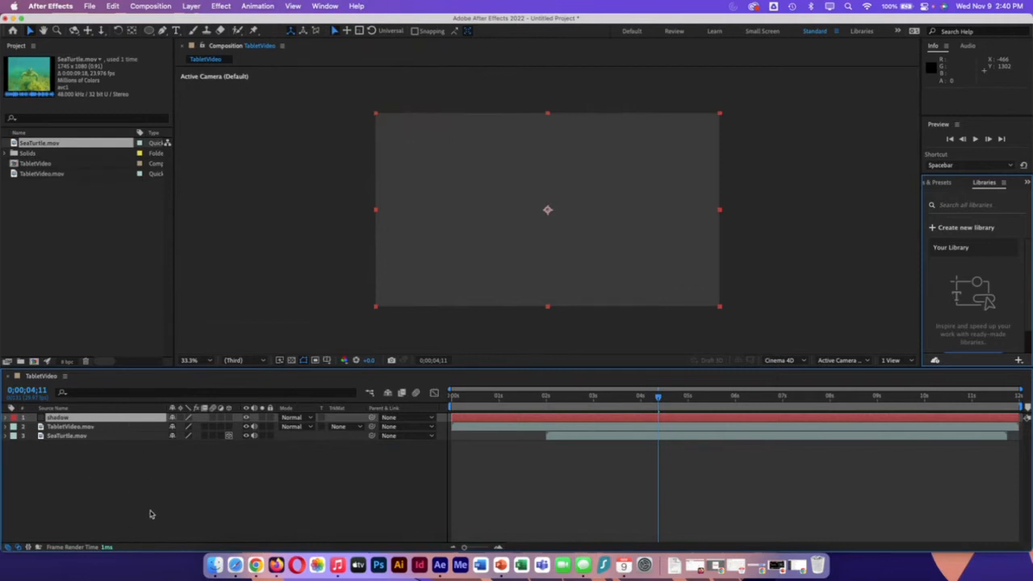
Step: At 0;00;00;00, copy Mask 1 from the TabletVideo.mov layer onto the shadow layer and reveal the pasted mask's properties
left_click_drag(658, 398, 376, 405)
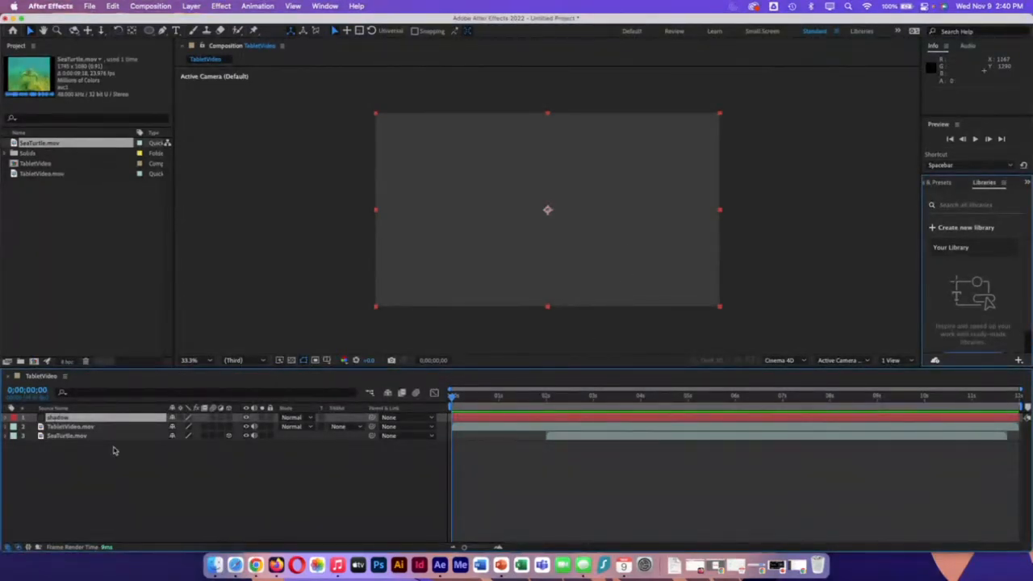
left_click(74, 427)
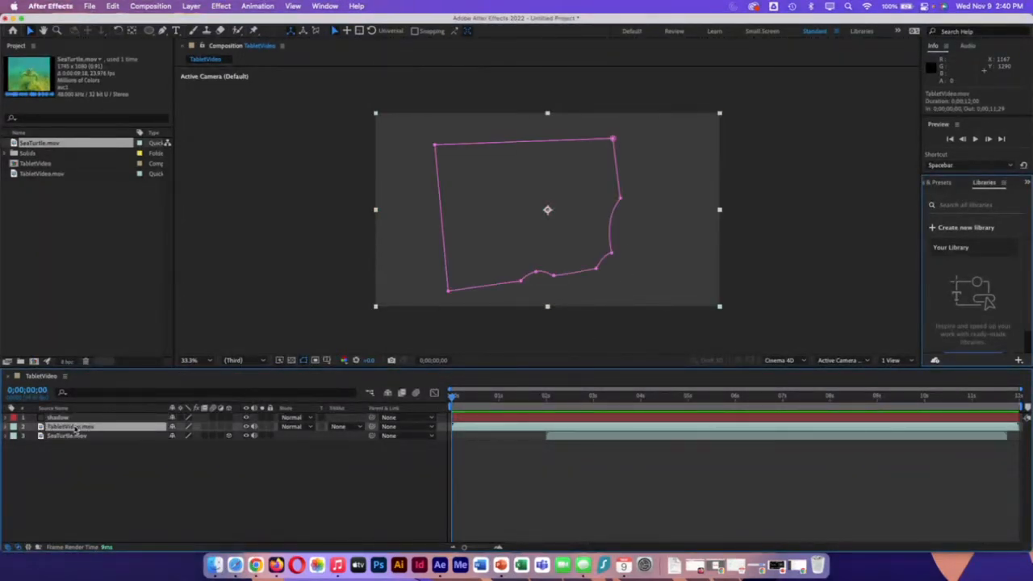
left_click(6, 427)
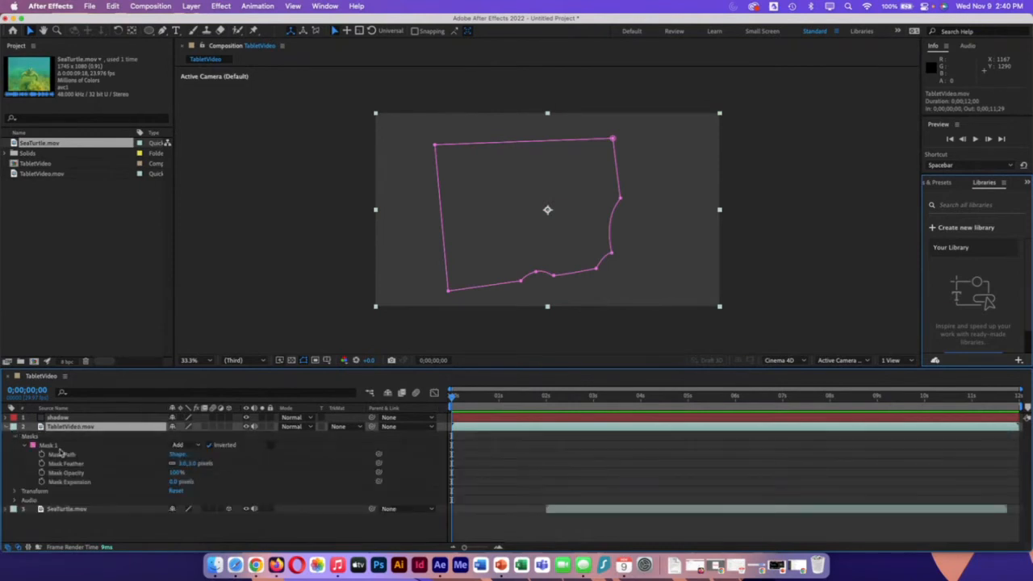
left_click(48, 446)
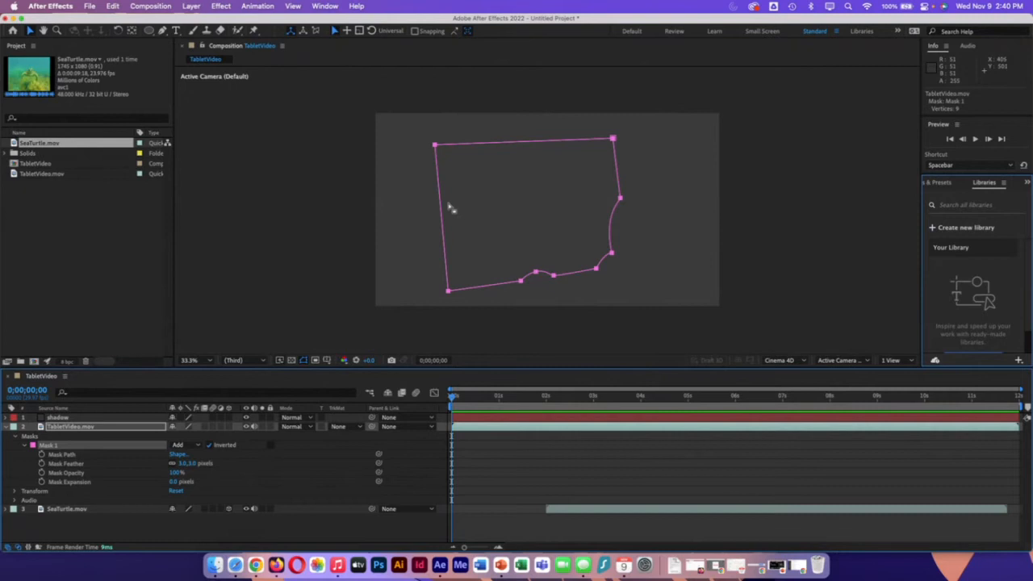
left_click(78, 419)
key("super+v")
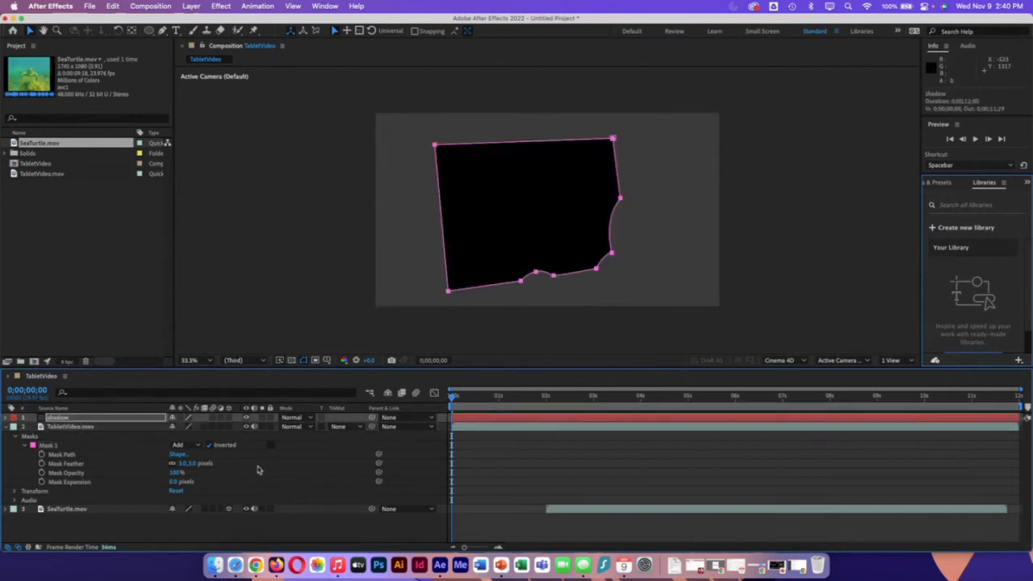
left_click(8, 428)
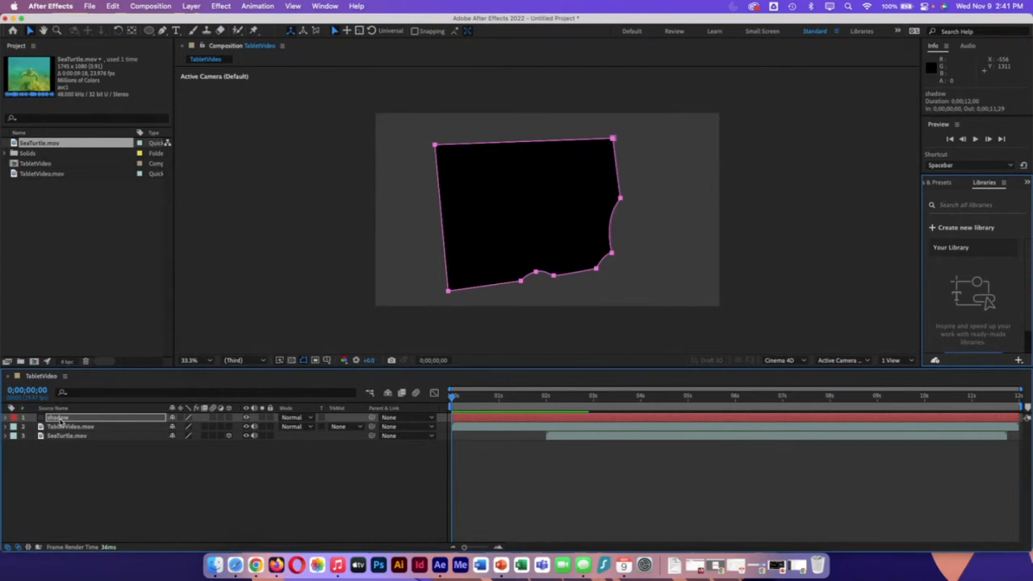
key("m")
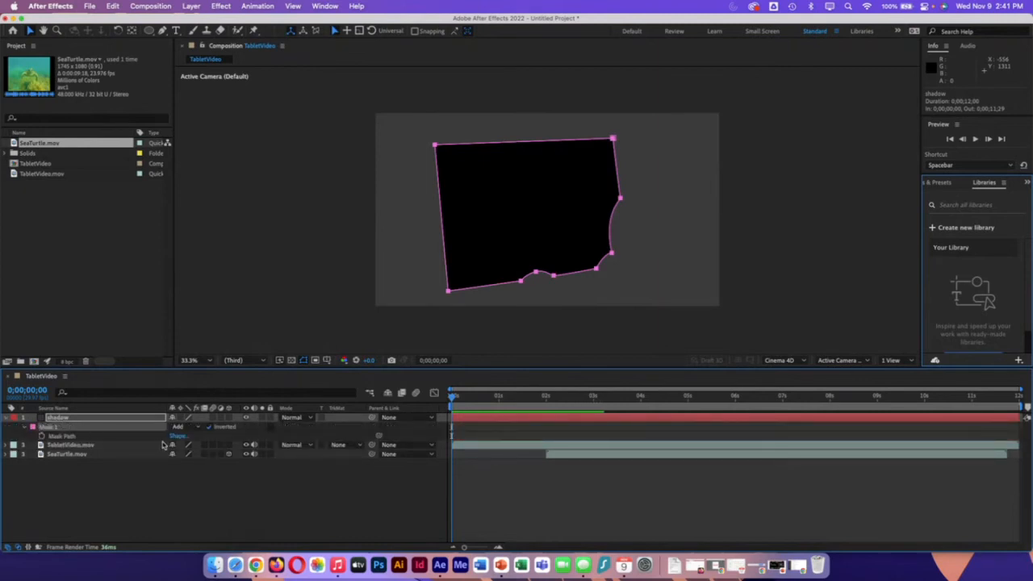
Step: Turn off Inverted for the shadow layer's Mask 1 and pull its upper and left vertices into a narrow band along the screen's lower-right edge
left_click(210, 428)
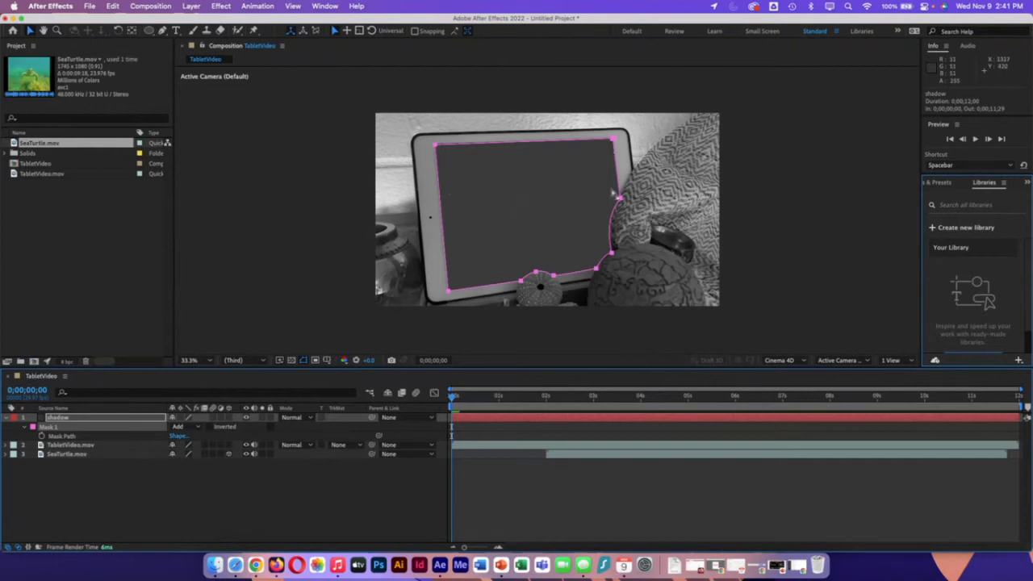
mouse_move(452, 397)
left_mouse_down()
mouse_move(753, 403)
mouse_move(453, 403)
left_mouse_up()
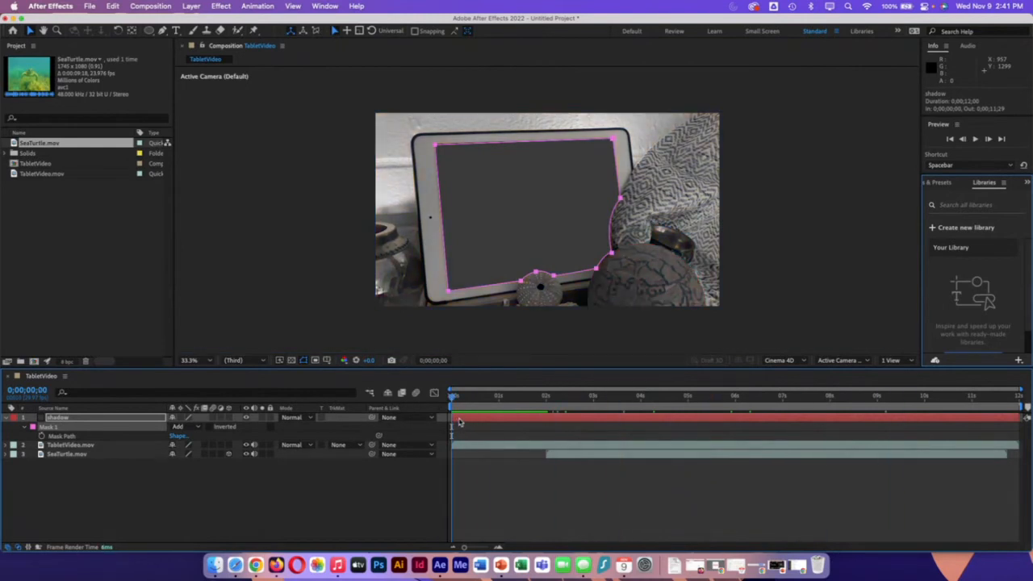
left_click(64, 426)
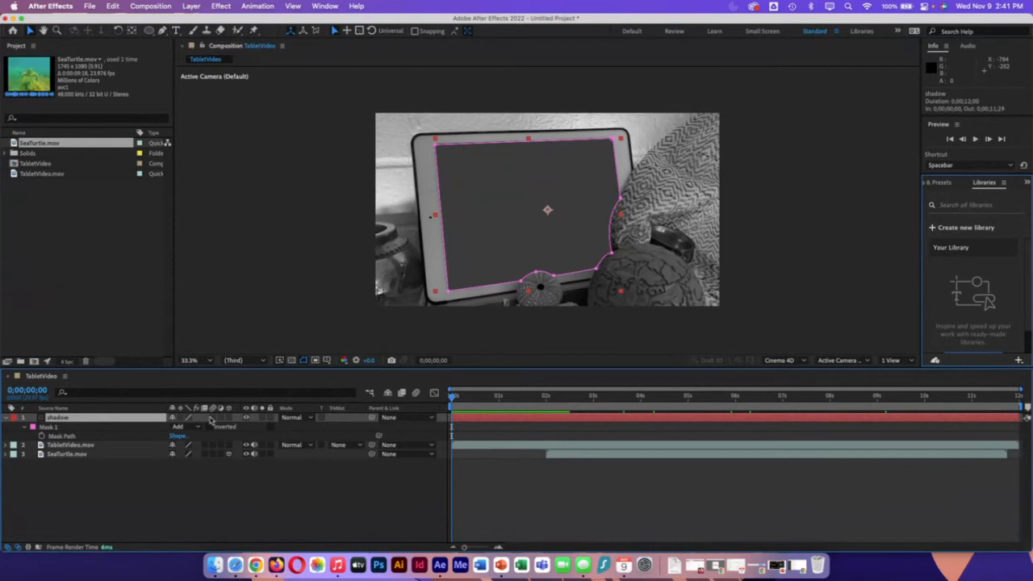
left_click(162, 30)
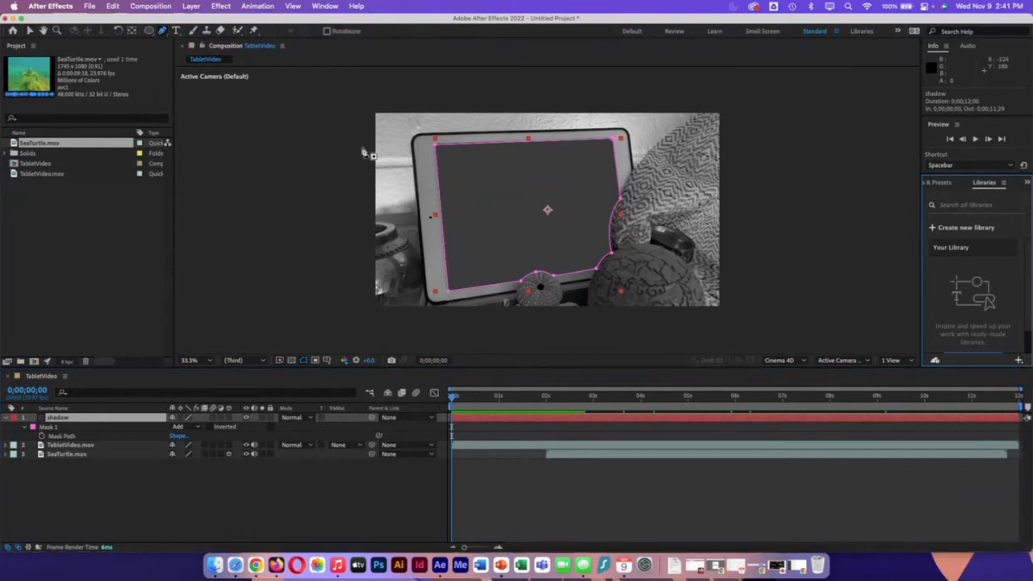
left_click_drag(435, 140, 593, 252)
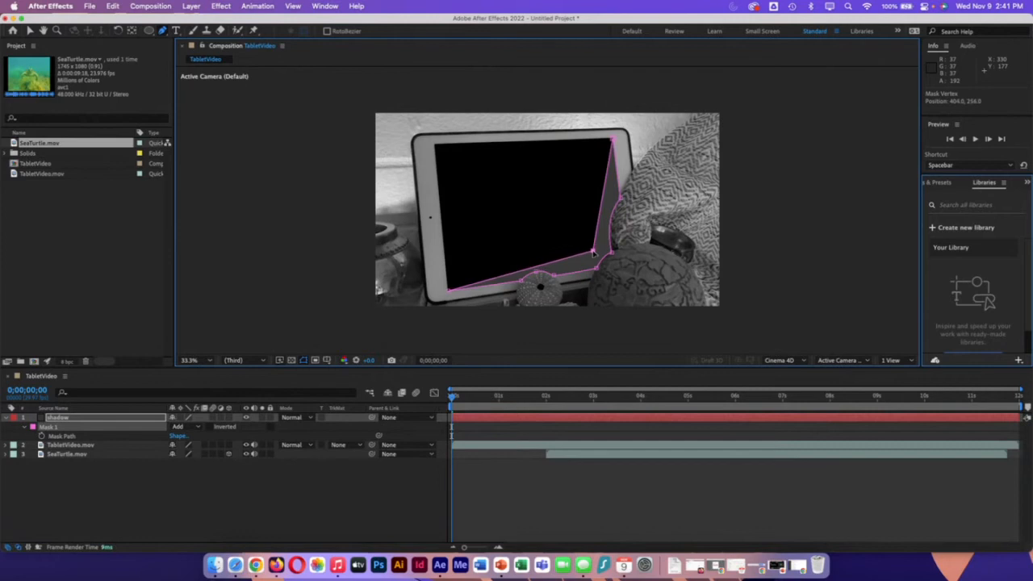
left_click_drag(449, 289, 580, 259)
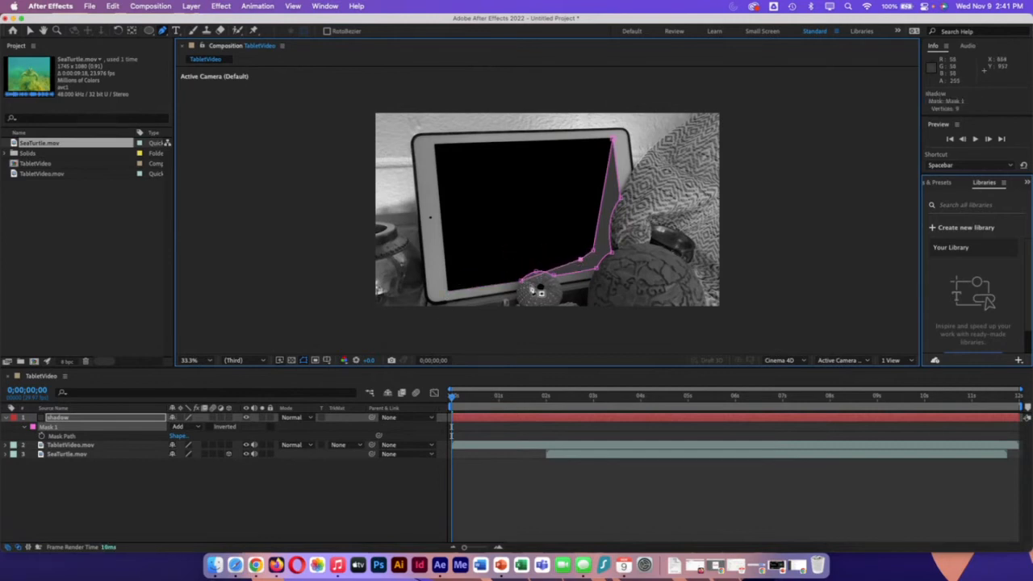
left_click_drag(521, 280, 600, 249)
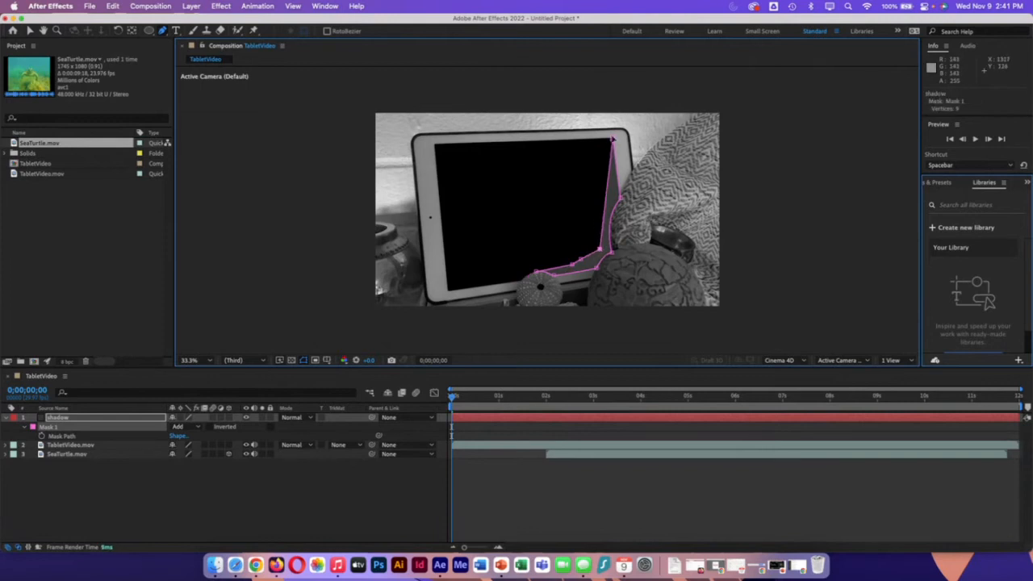
left_click_drag(613, 140, 618, 184)
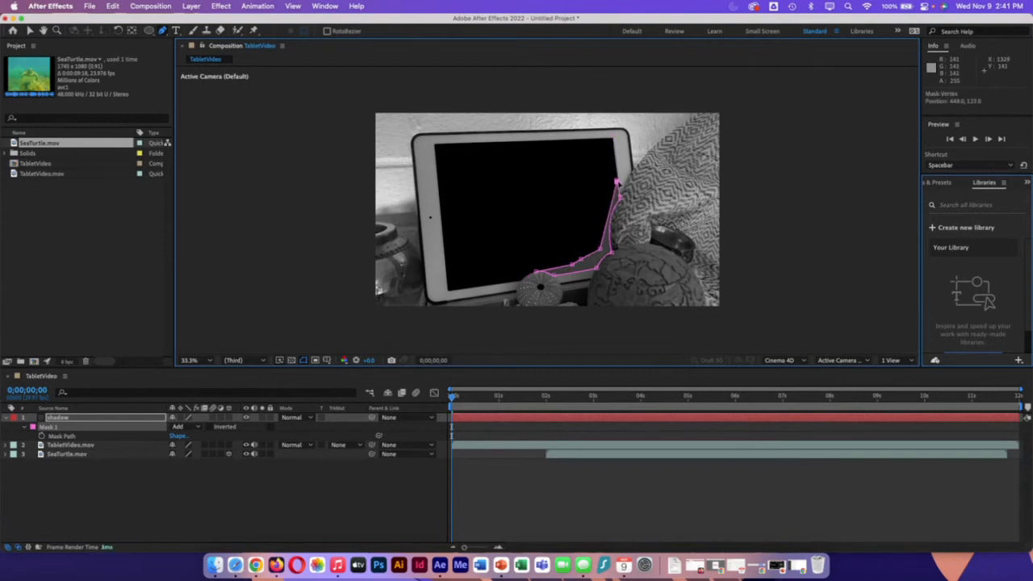
Step: Delete the two extra vertices on the shadow mask's inner edge and curve its inner corner with the Convert Vertex tool
left_click_drag(162, 31, 210, 55)
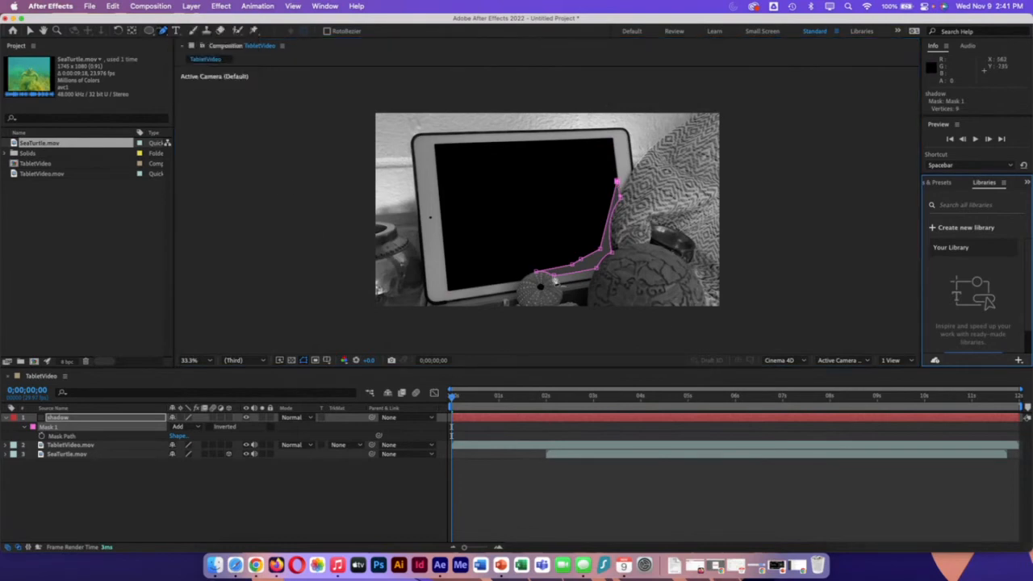
left_click(576, 269)
left_click(575, 267)
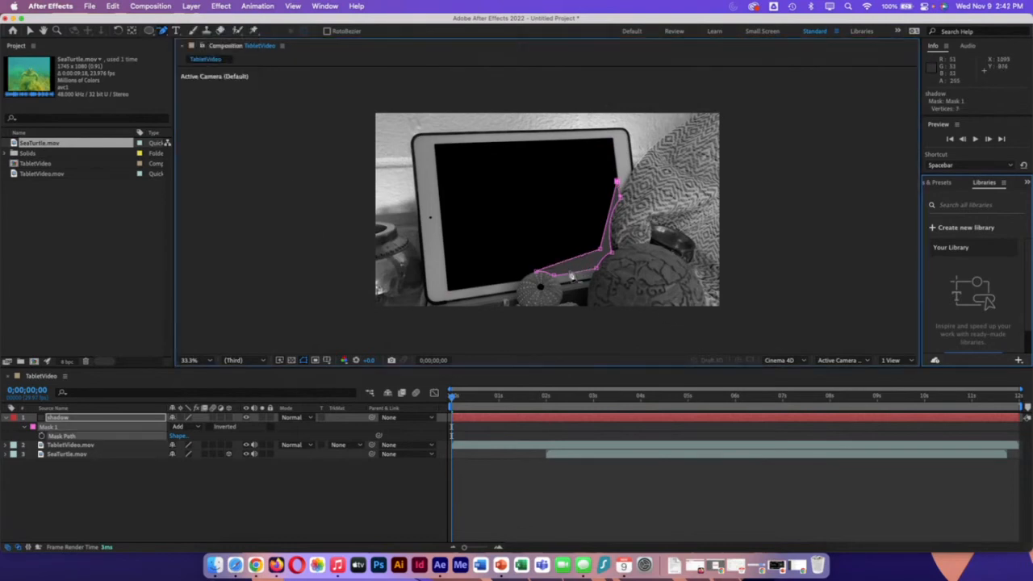
left_click_drag(162, 30, 203, 70)
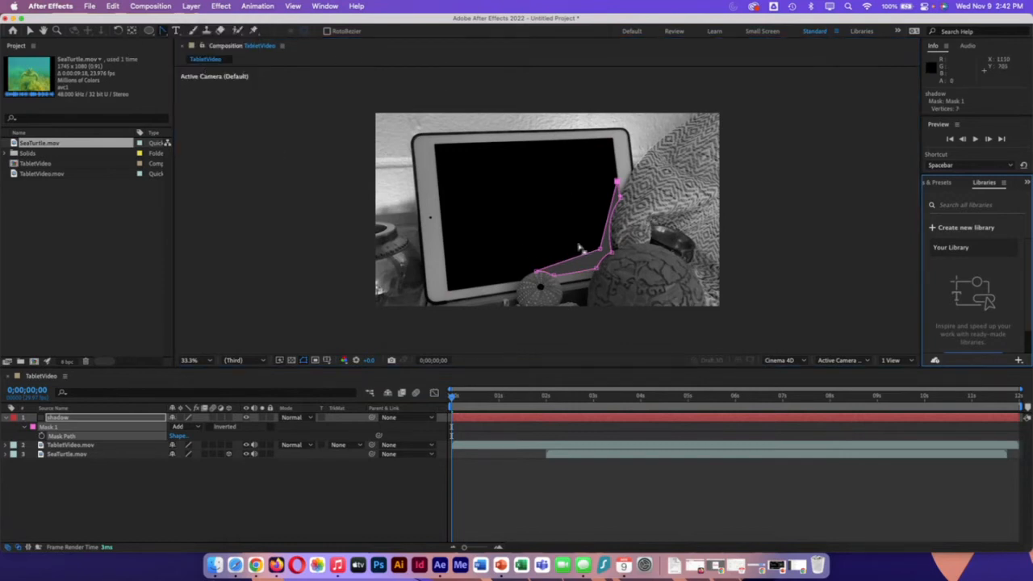
mouse_move(602, 253)
left_mouse_down()
mouse_move(589, 261)
mouse_move(599, 273)
left_mouse_up()
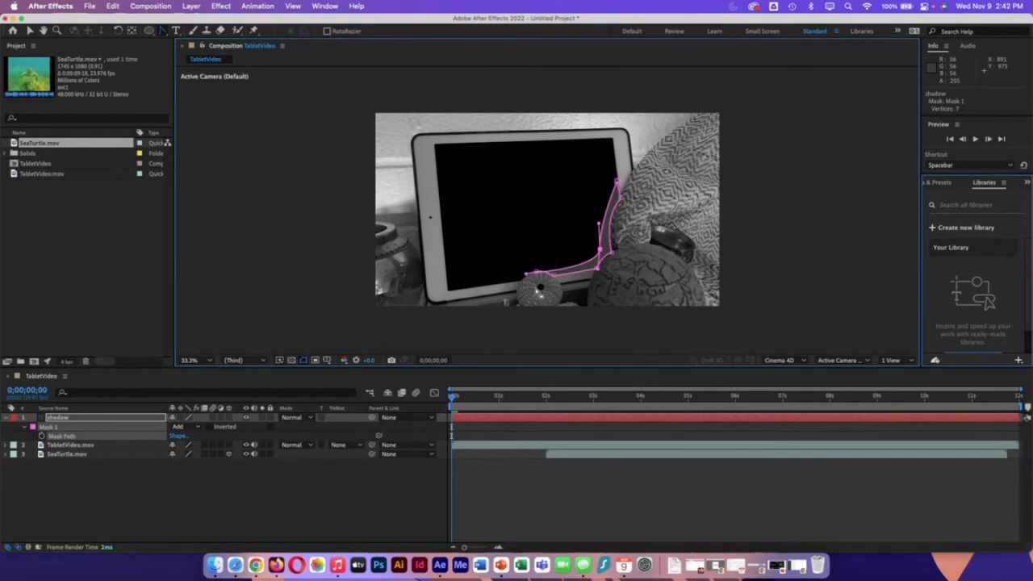
Step: At 0;00;02;26, feather the shadow mask slightly outward from its inner corner vertex with the Mask Feather tool
left_click(163, 33)
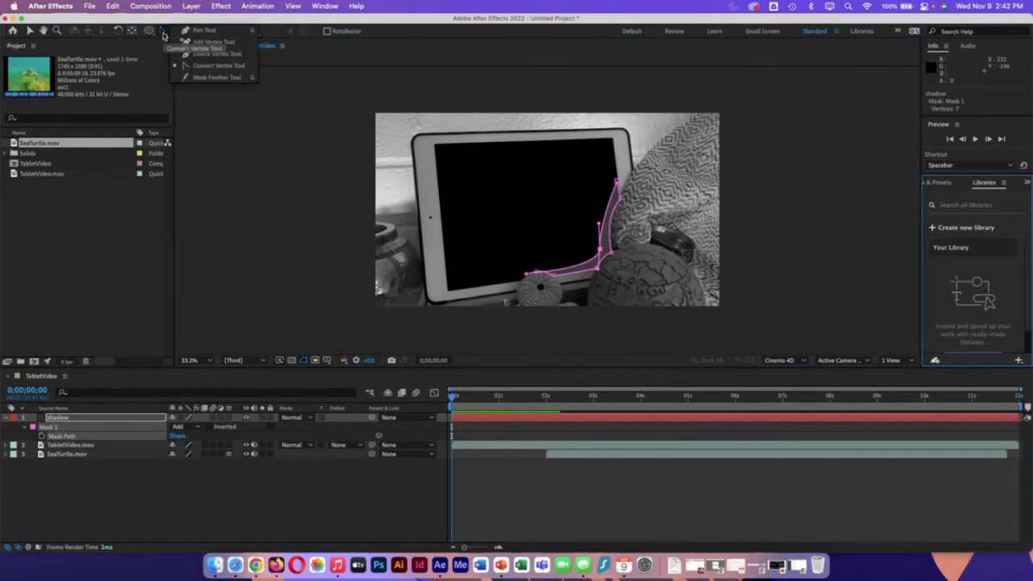
left_click(217, 78)
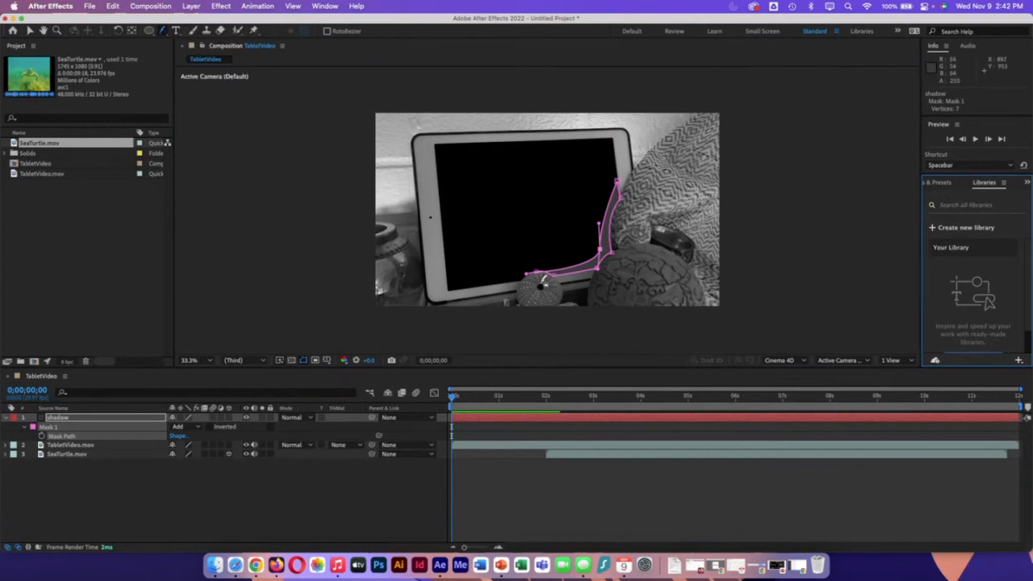
left_click_drag(454, 397, 588, 397)
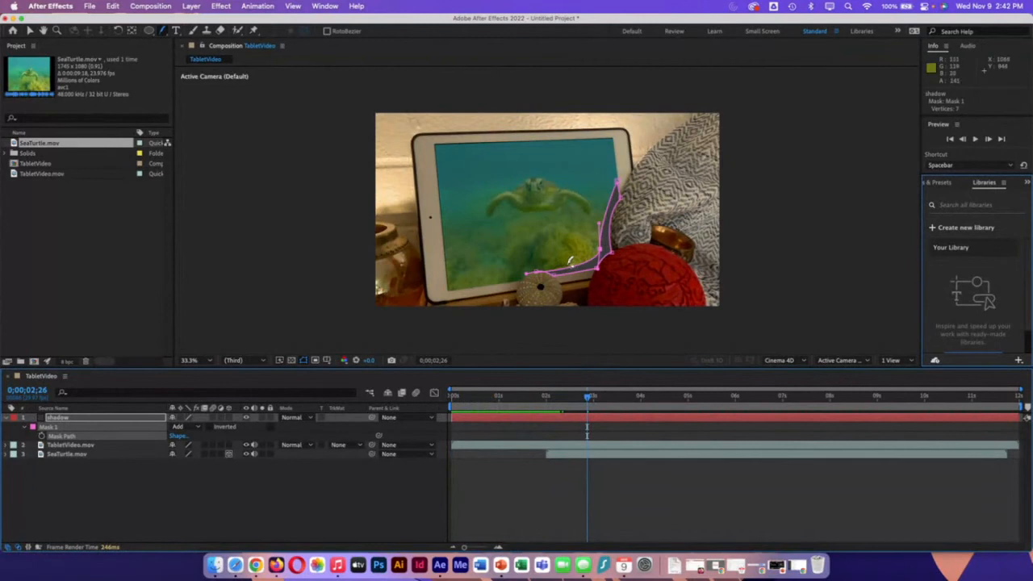
left_click_drag(600, 250, 595, 252)
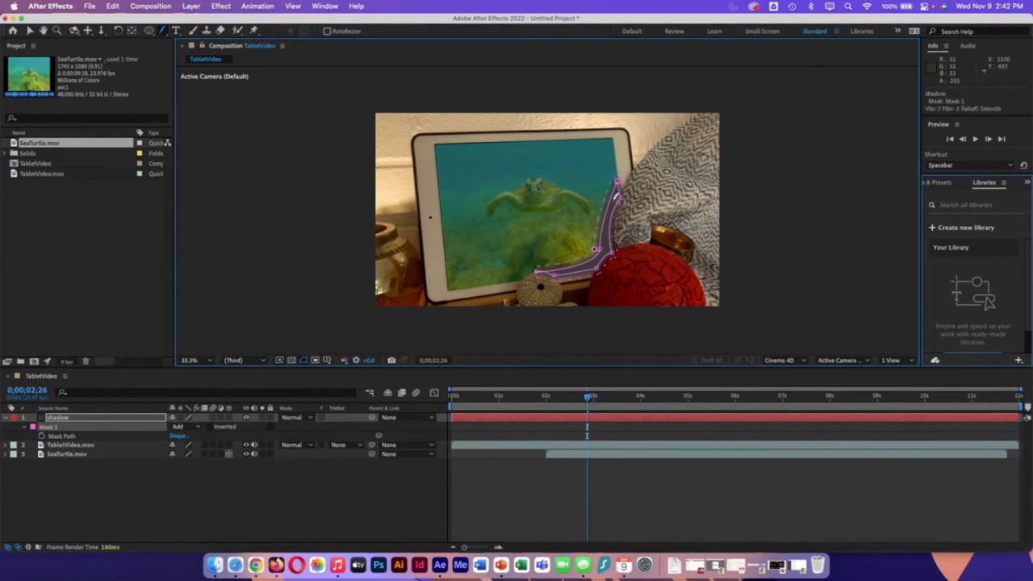
Step: Move the shadow mask's topmost vertex slightly down and right against the blanket edge with the Pen tool
left_click(164, 31)
left_click(199, 31)
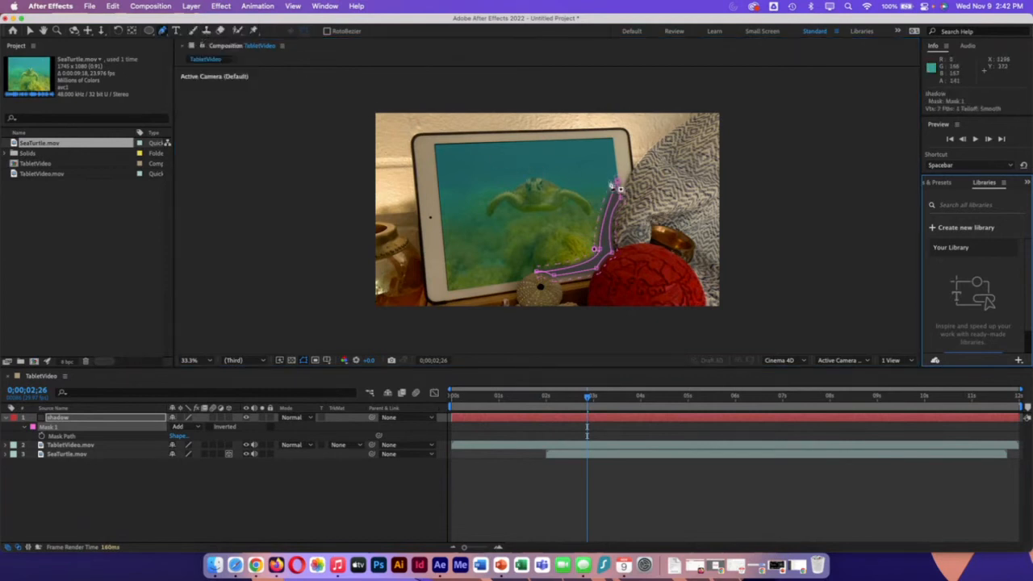
left_click(619, 187)
left_click_drag(618, 187, 621, 189)
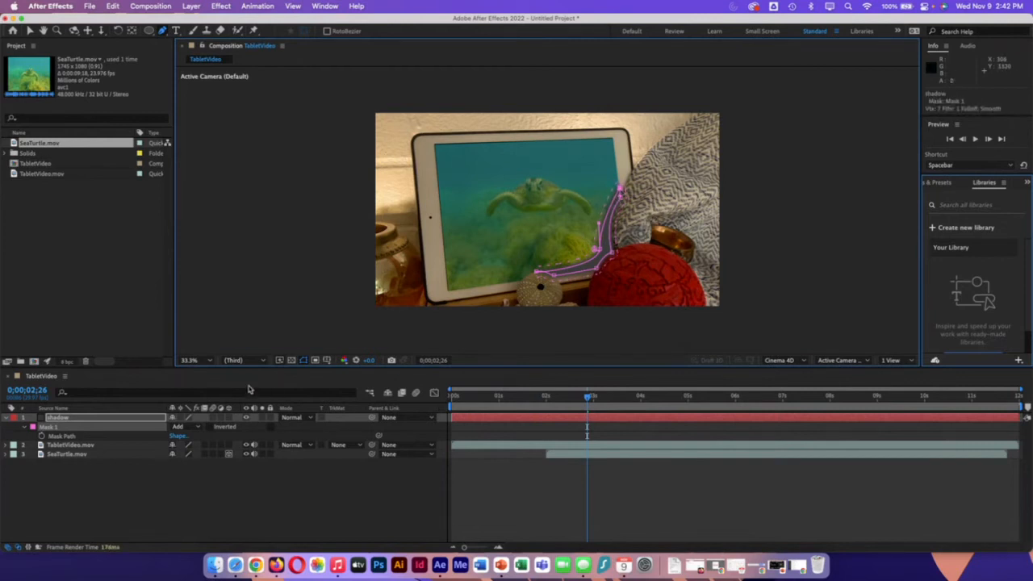
Step: Set the shadow layer's Opacity to 30% and deselect the layer
left_click(67, 420)
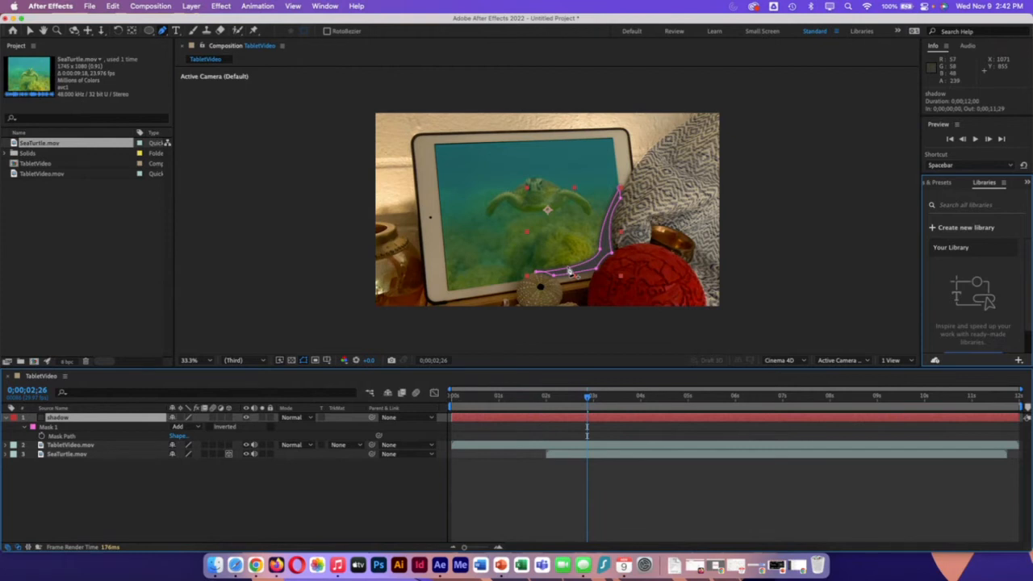
key("t")
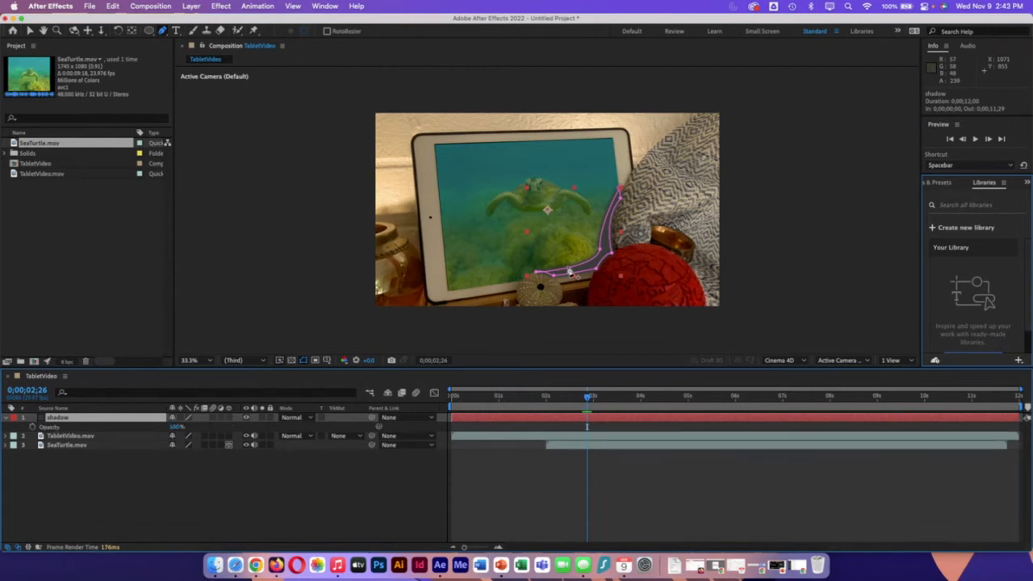
left_click(176, 427)
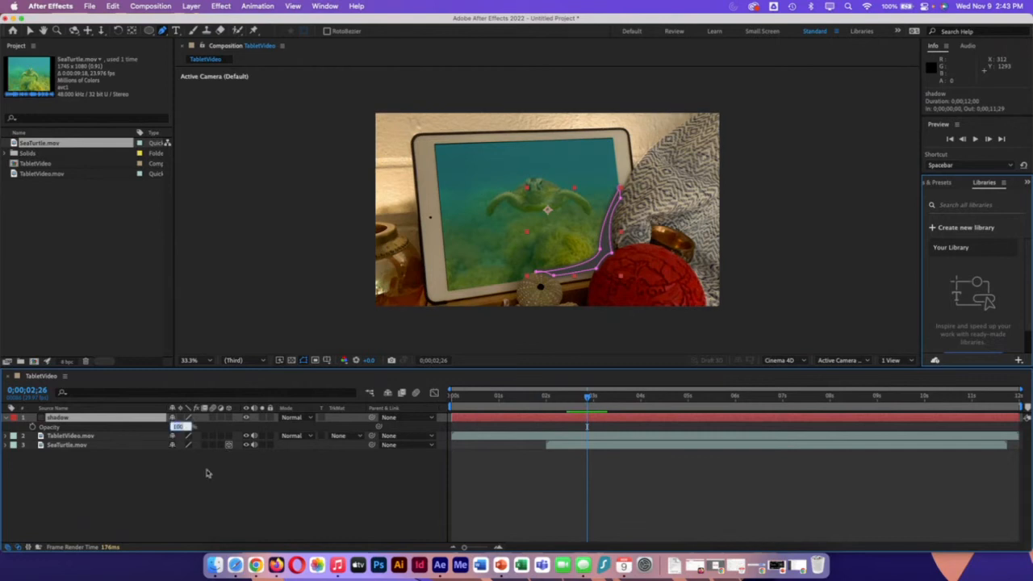
type("30")
key("Tab")
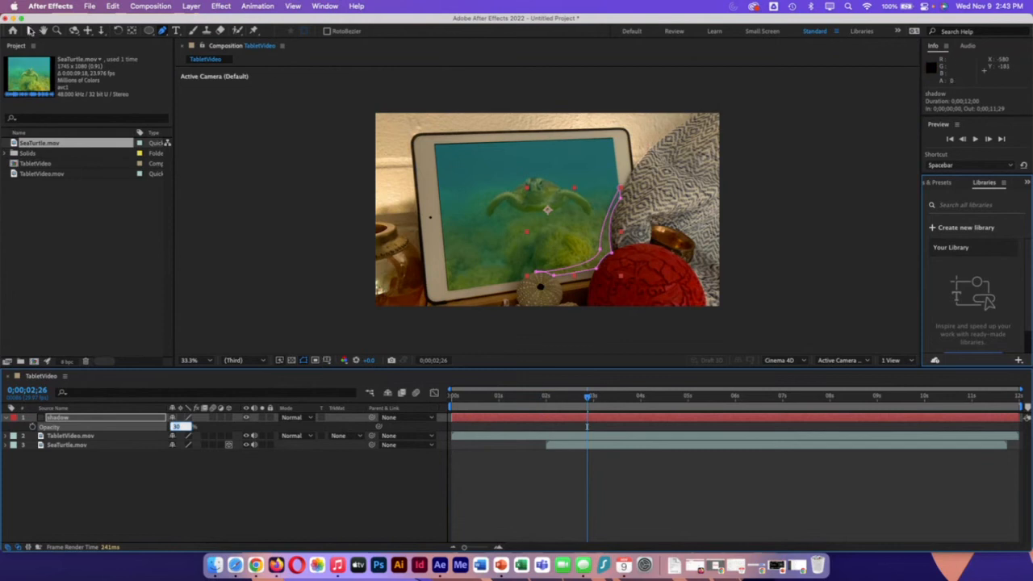
left_click(31, 31)
left_click(289, 162)
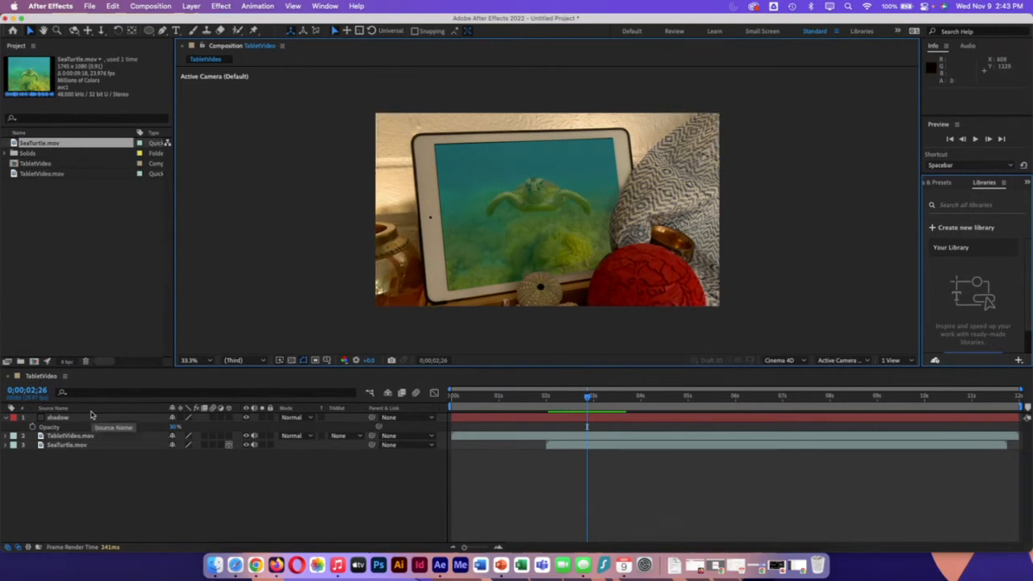
Step: Hide the timeline's Modes column and show it again
left_click(66, 378)
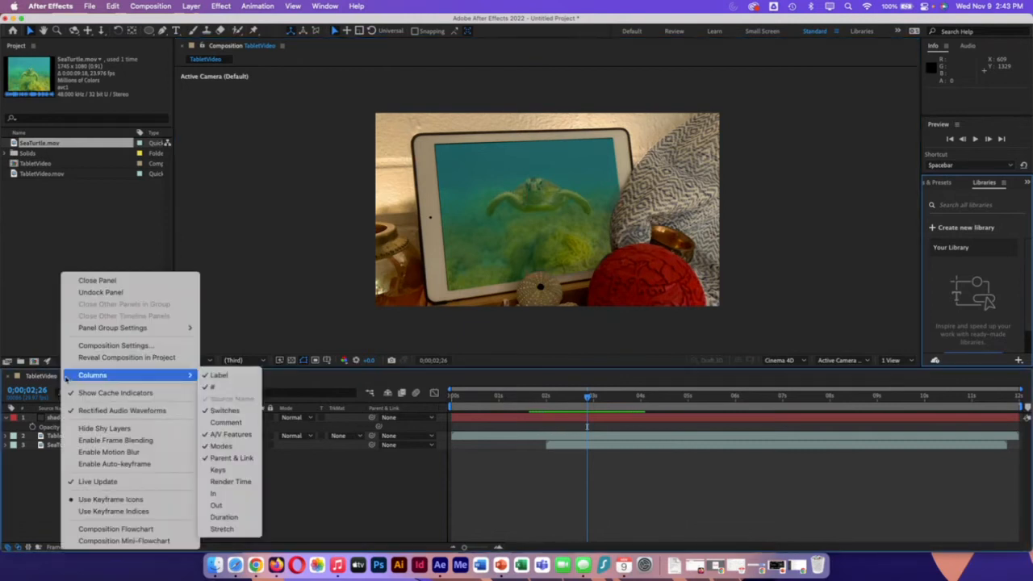
mouse_move(194, 376)
left_click(63, 379)
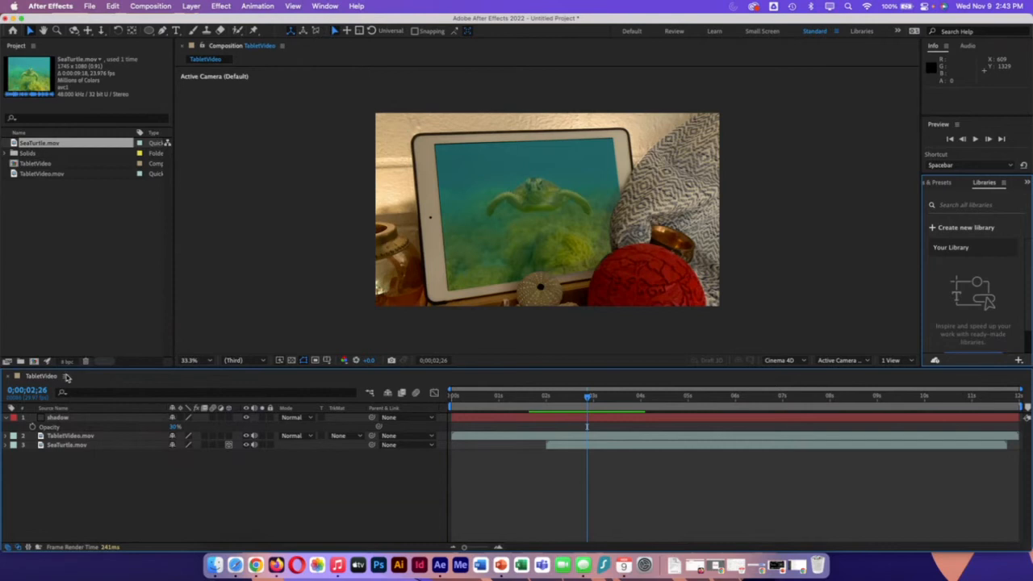
left_click(67, 379)
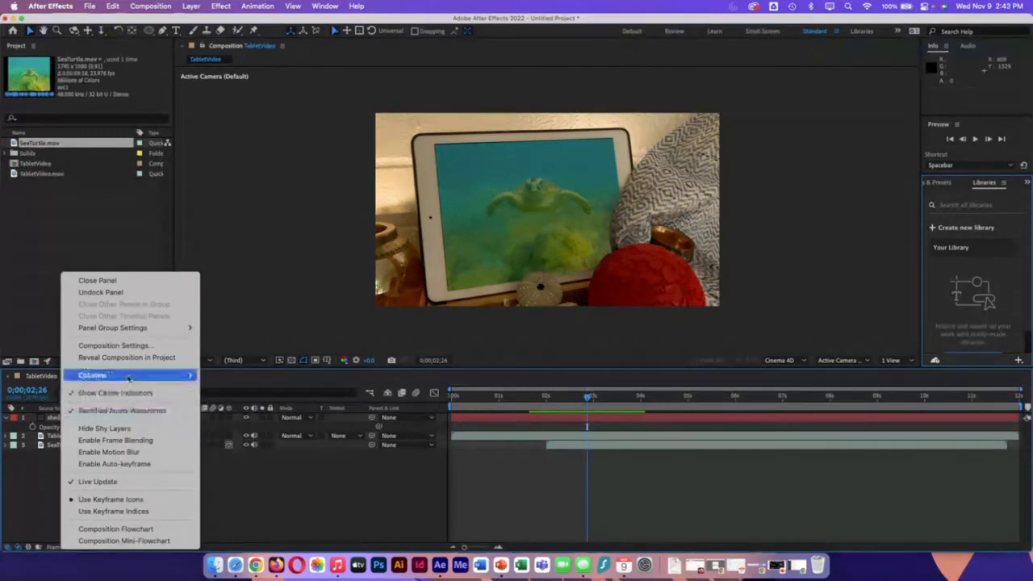
mouse_move(128, 378)
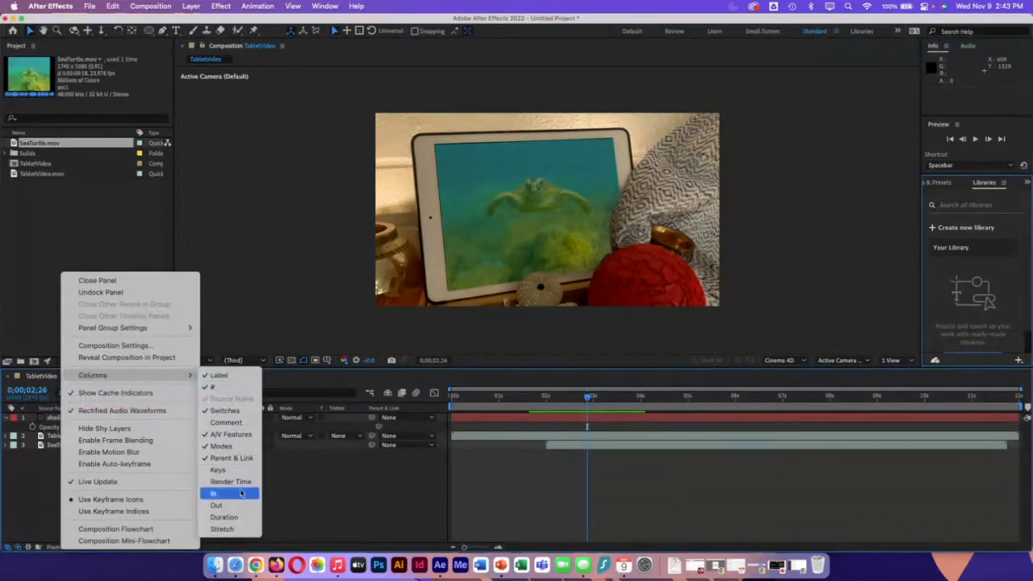
left_click(235, 449)
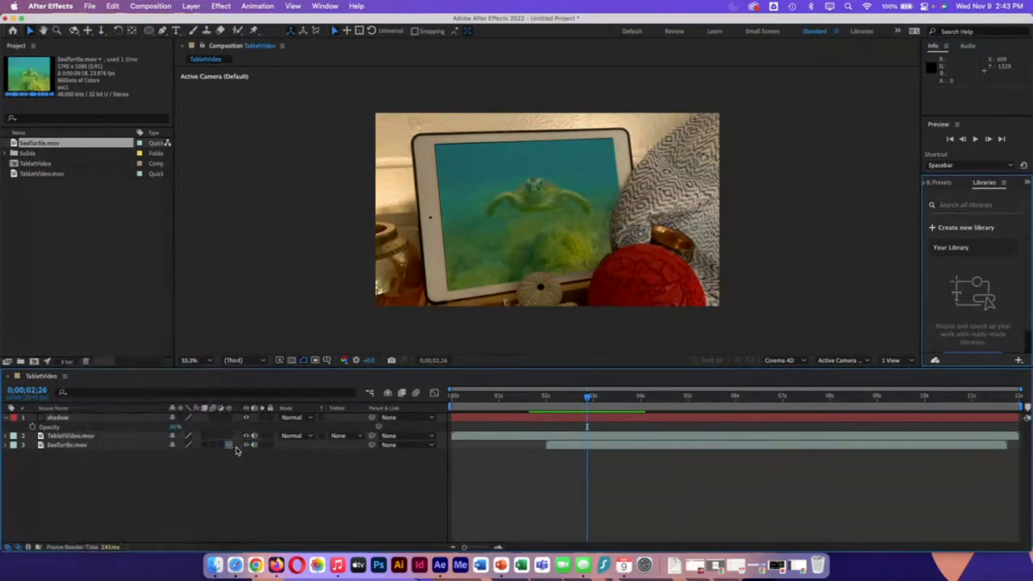
left_click(67, 375)
mouse_move(68, 378)
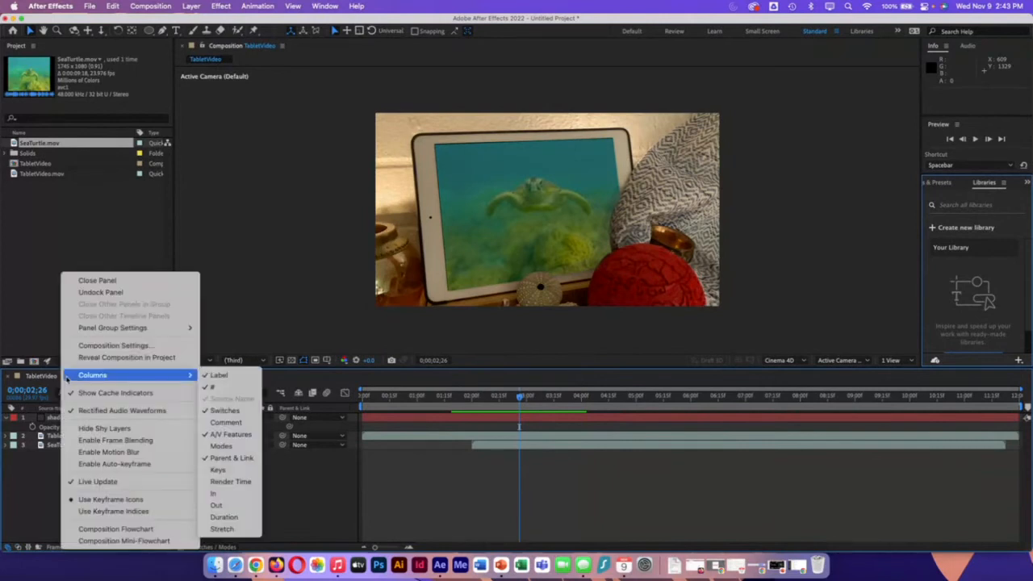
left_click(222, 447)
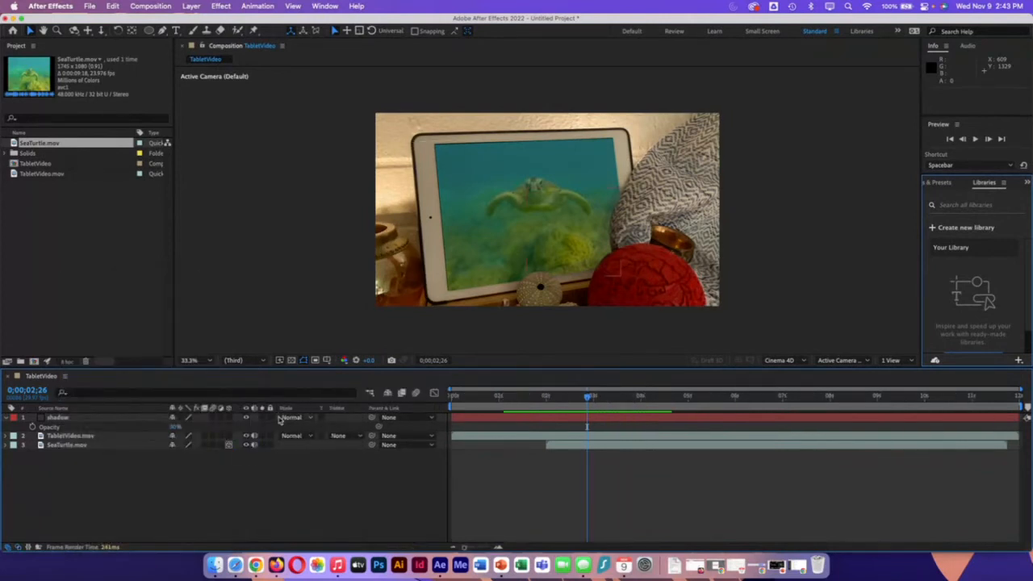
Step: Set the shadow layer's blending mode to Darken and deselect the layer
left_click(299, 418)
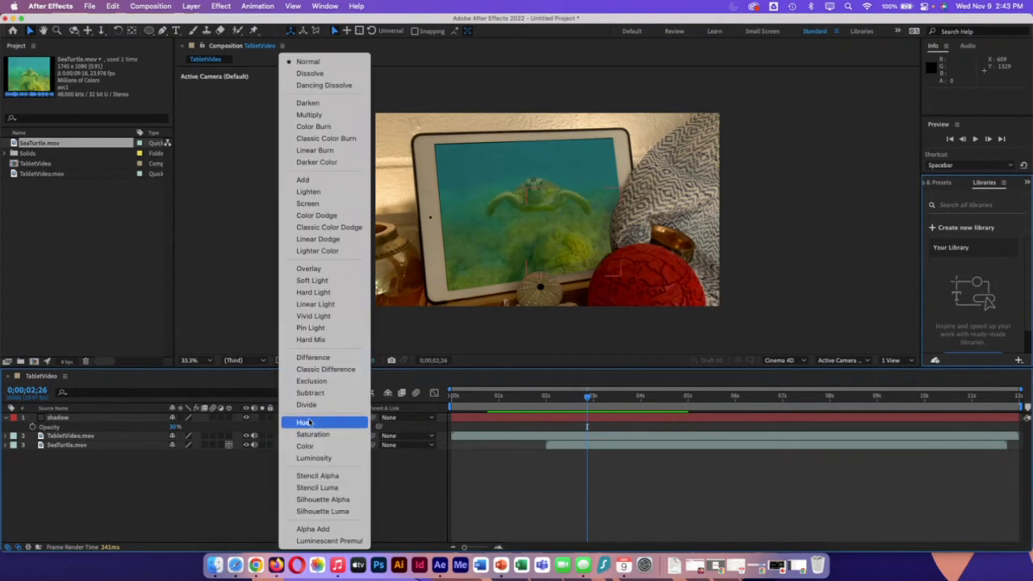
left_click(319, 103)
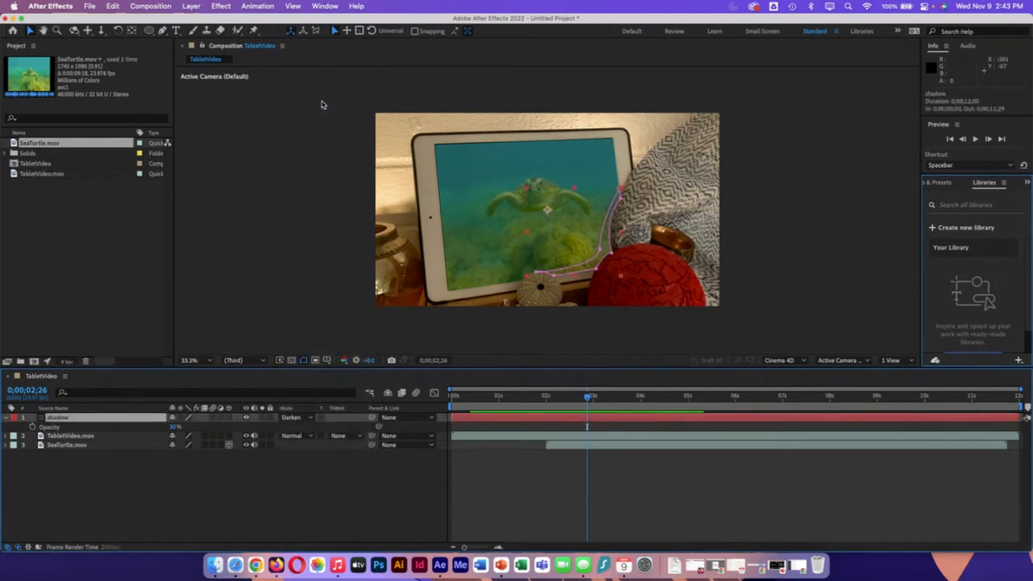
left_click(318, 323)
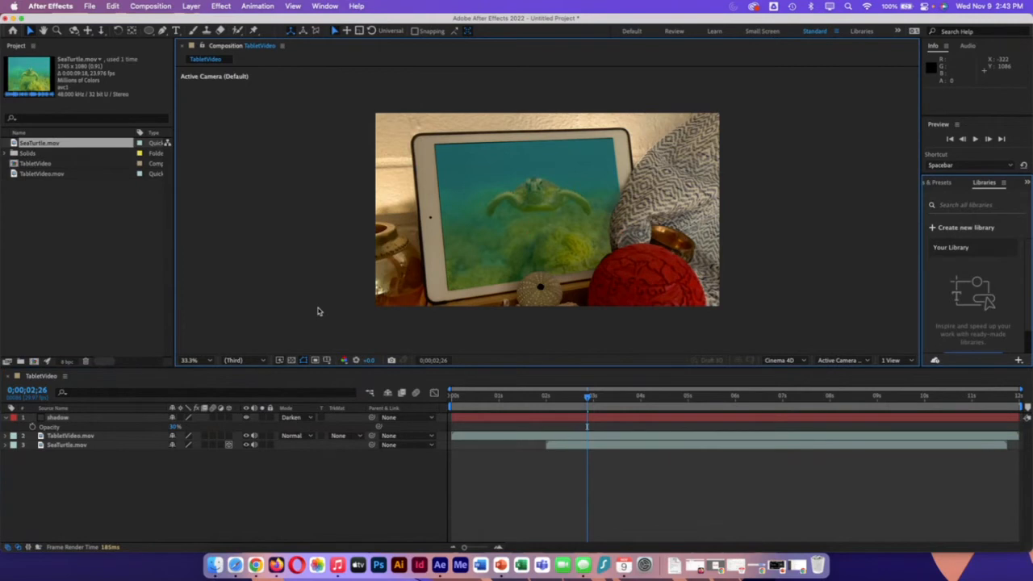
Step: Reshape the shadow mask with the Pen tool, lowering its upper blanket-side points and extending the bottom end left past the urchin shell, then deselect the layer
left_click(550, 417)
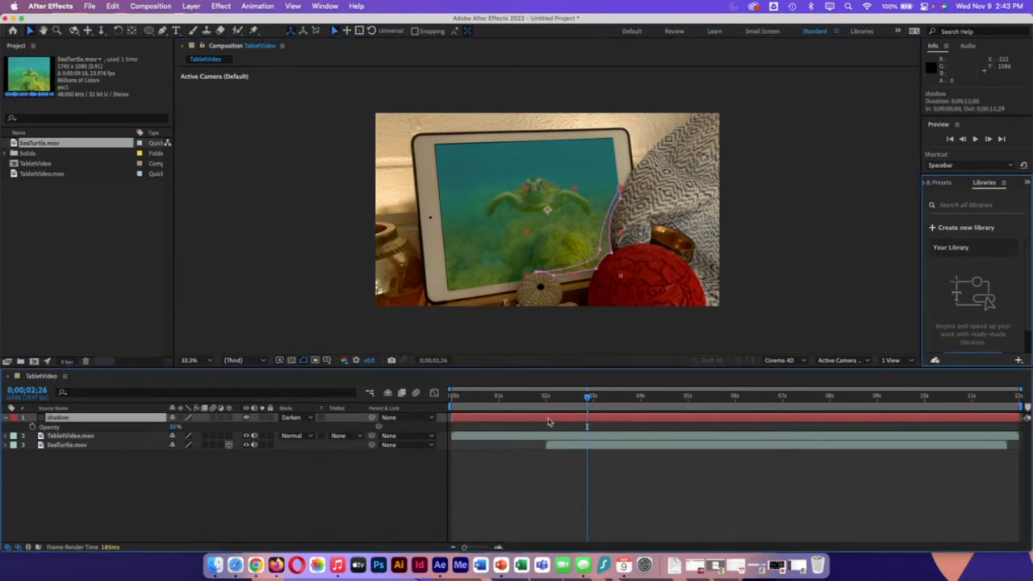
left_click(162, 30)
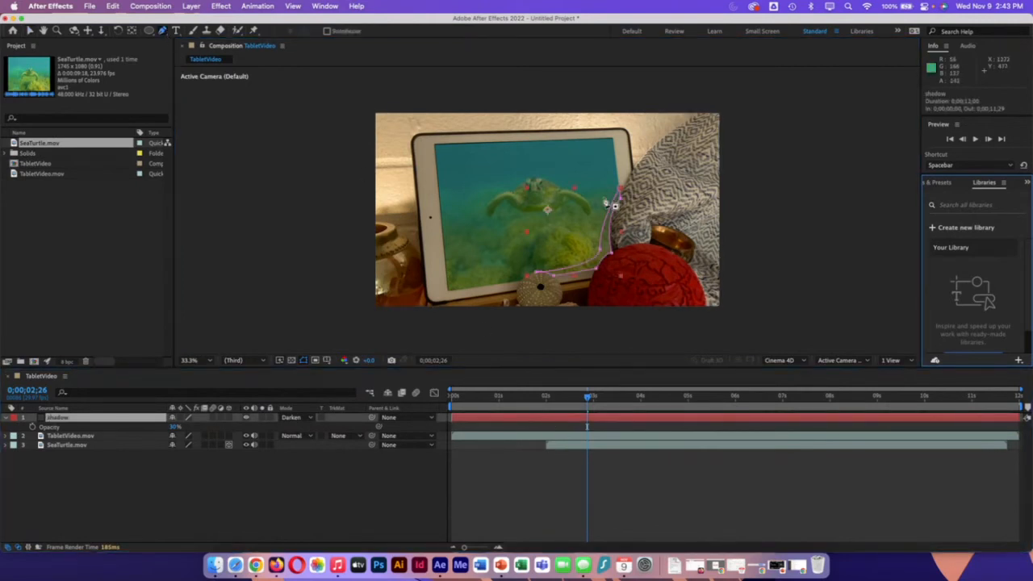
left_click(620, 192)
left_click_drag(620, 191, 606, 218)
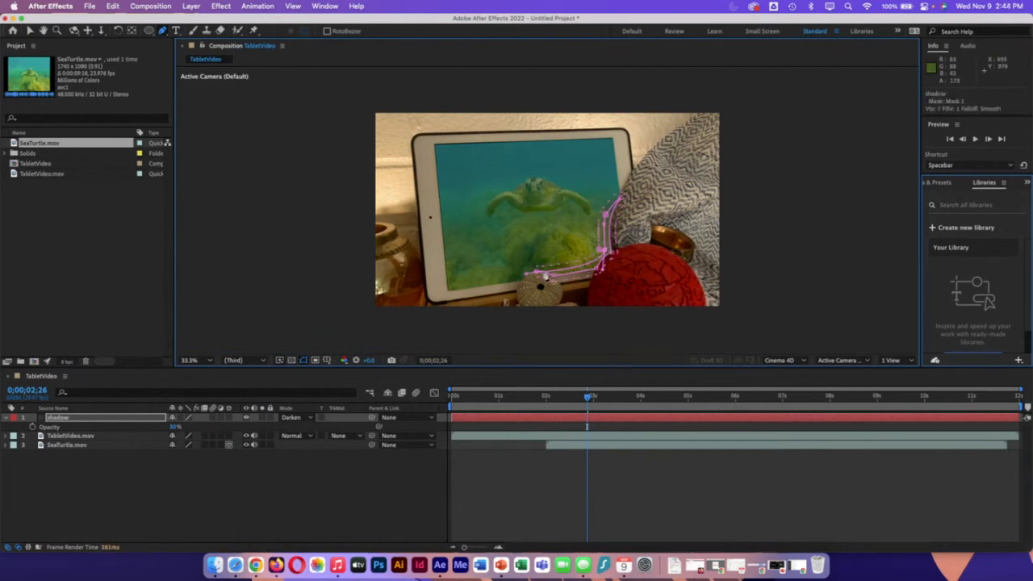
left_click_drag(526, 274, 505, 272)
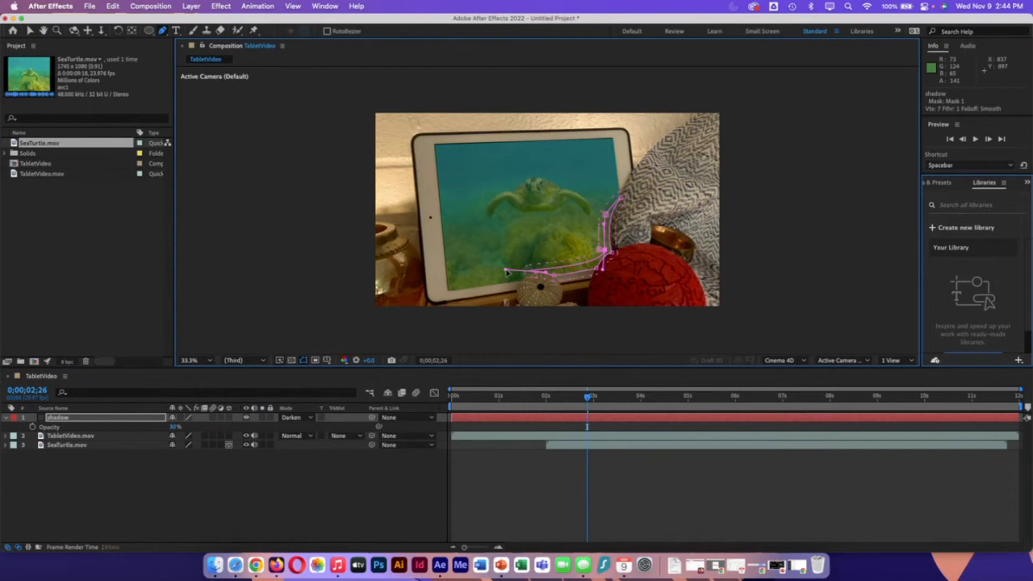
left_click_drag(605, 252, 603, 252)
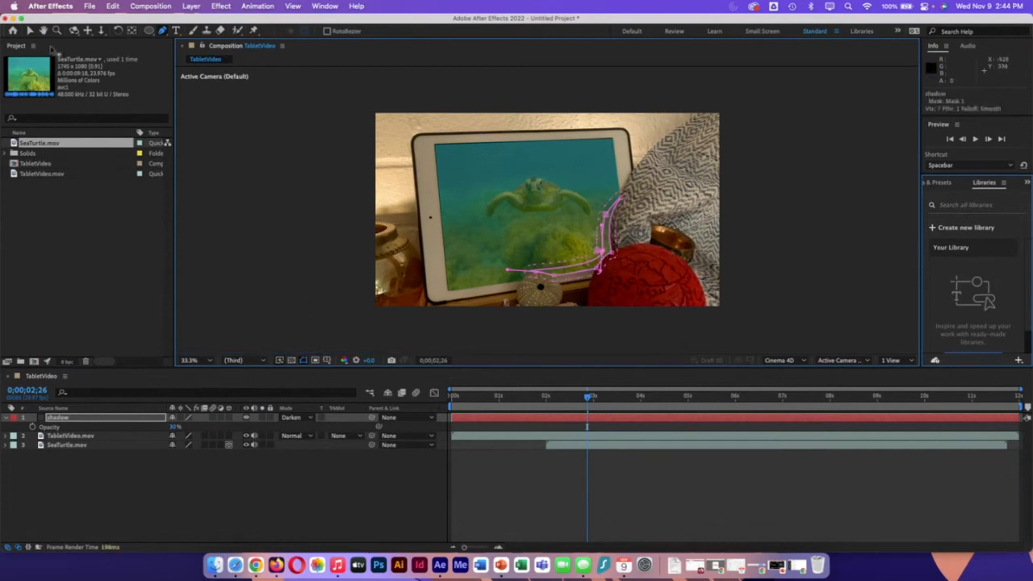
left_click(29, 32)
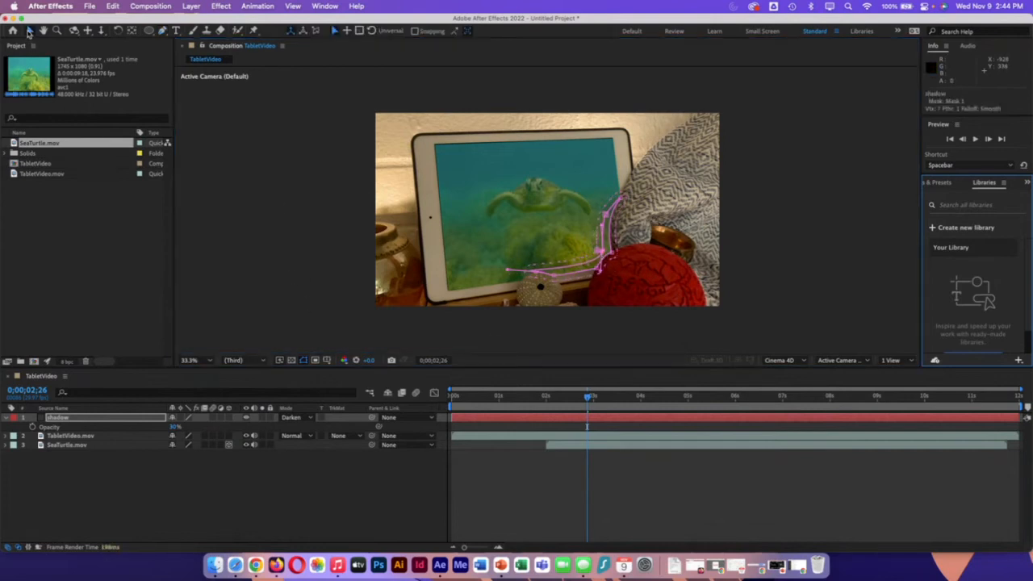
left_click(291, 238)
Step: Scrub through the composition to check the shadow over the turtle video, then return to the first frame
left_click_drag(588, 399, 545, 418)
left_click_drag(565, 421, 578, 443)
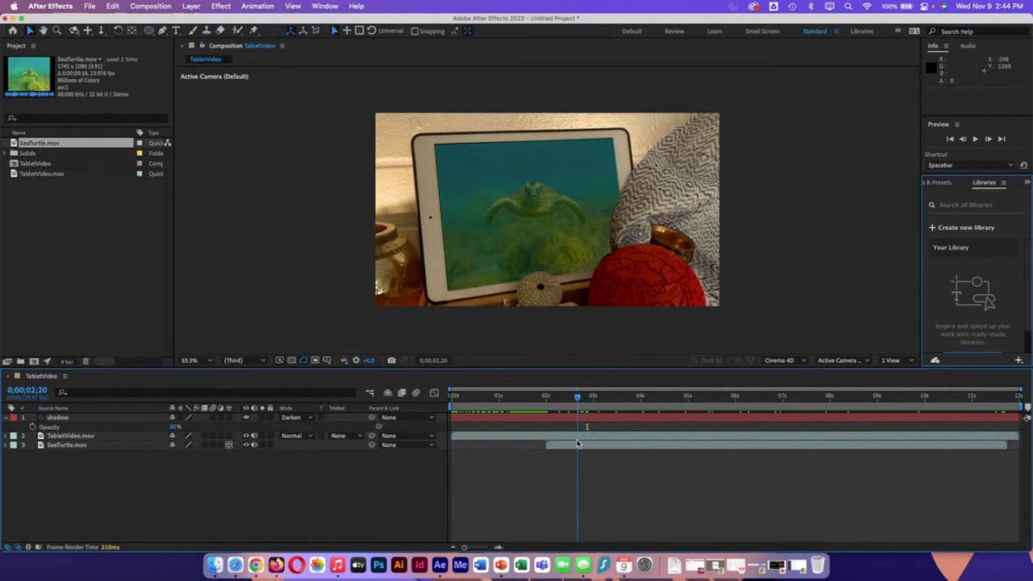
left_click_drag(577, 443, 787, 426)
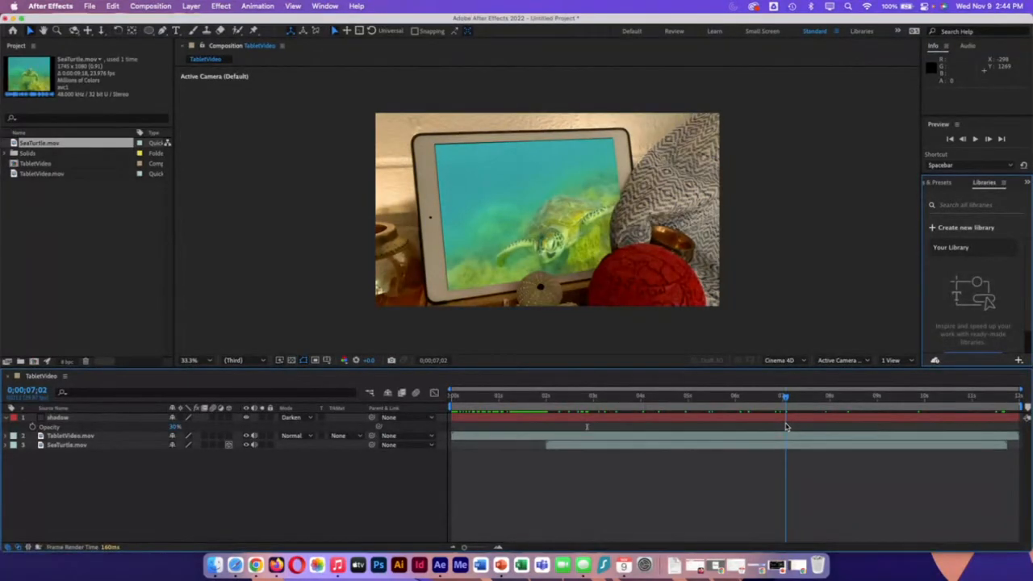
key("Home")
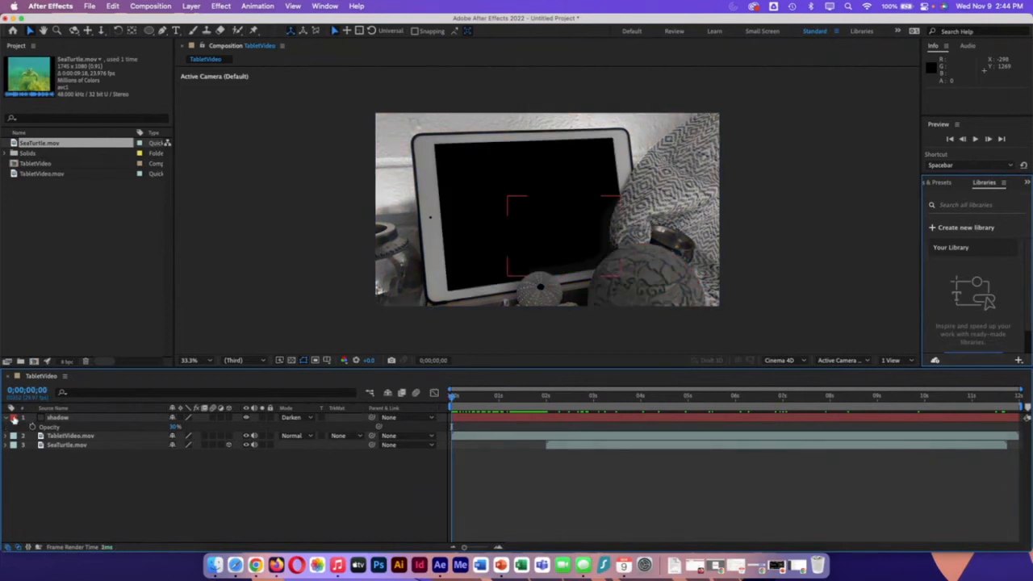
Step: Collapse the shadow layer and create a black, composition-sized solid named vignette
left_click(6, 418)
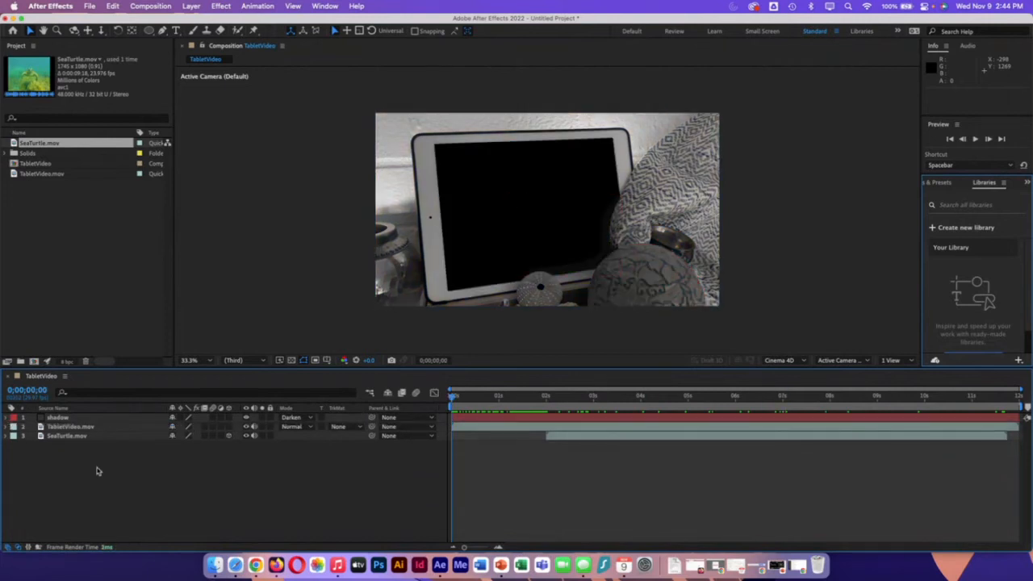
right_click(96, 470)
mouse_move(121, 411)
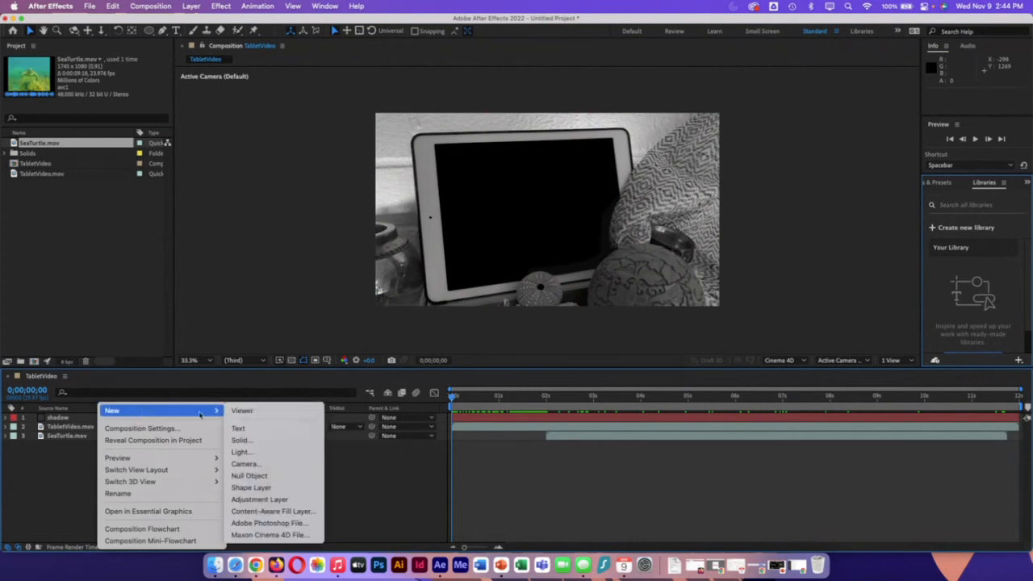
left_click(253, 441)
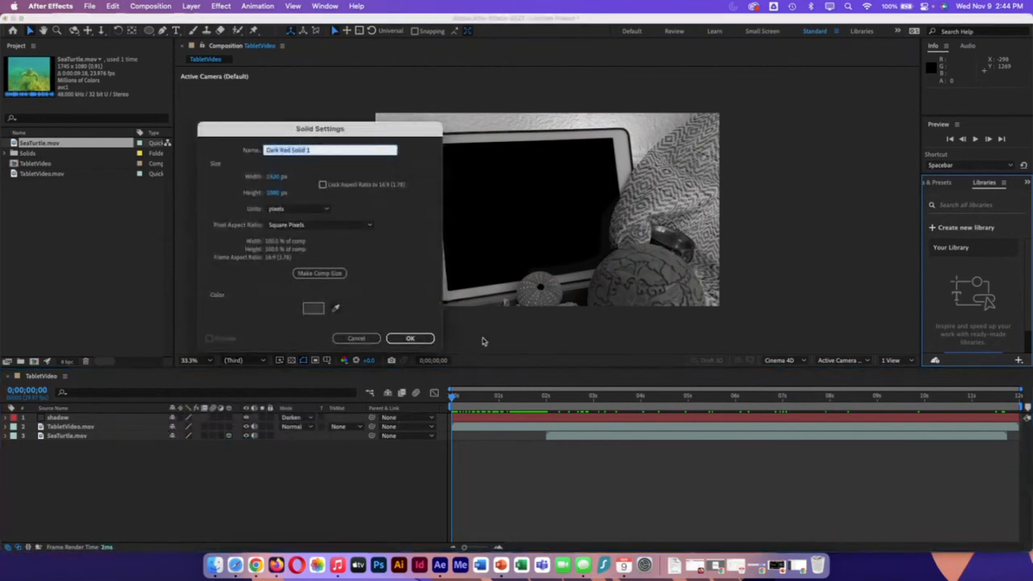
type("vignette")
left_click(313, 308)
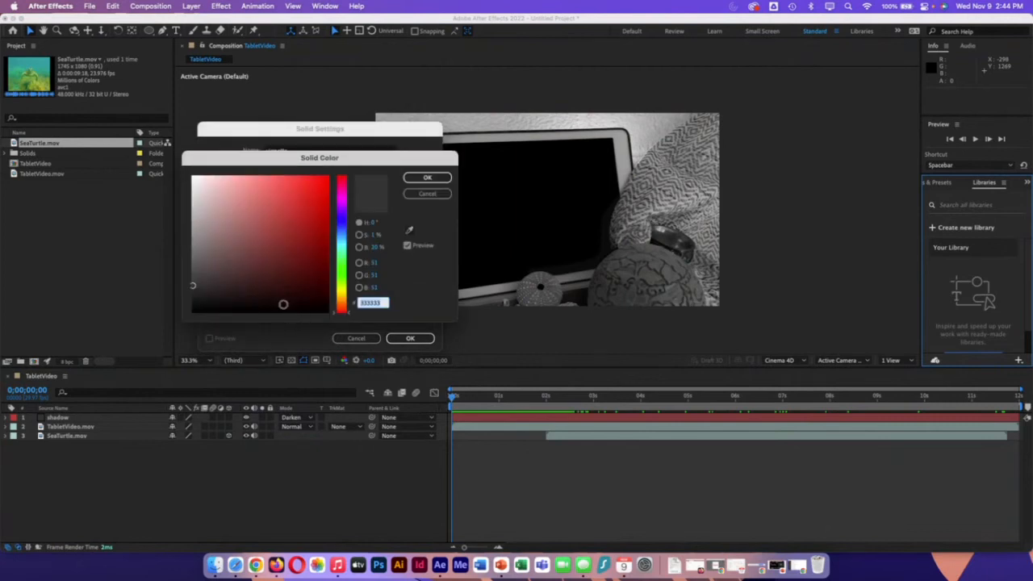
left_click(427, 178)
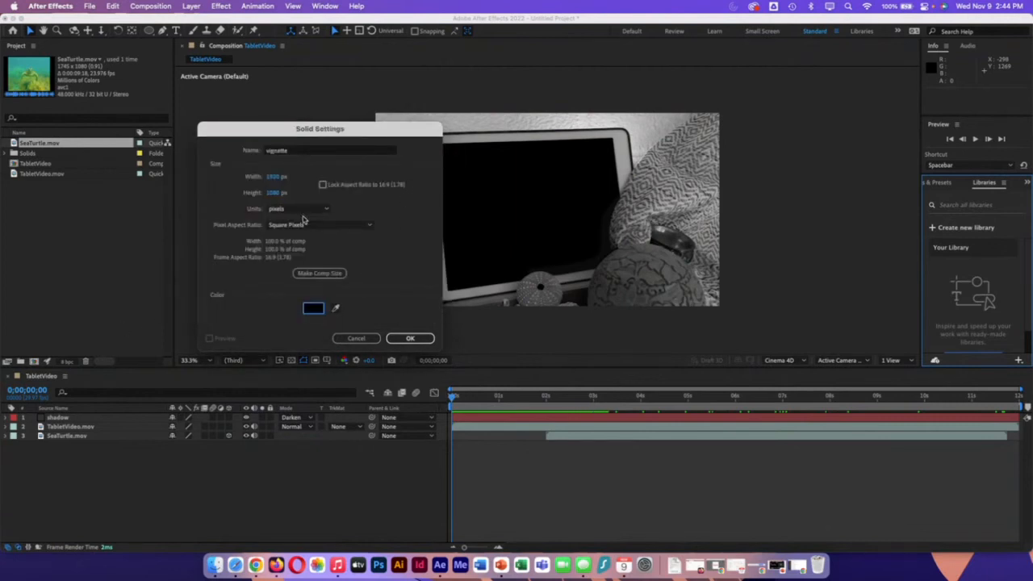
left_click(319, 273)
left_click(410, 339)
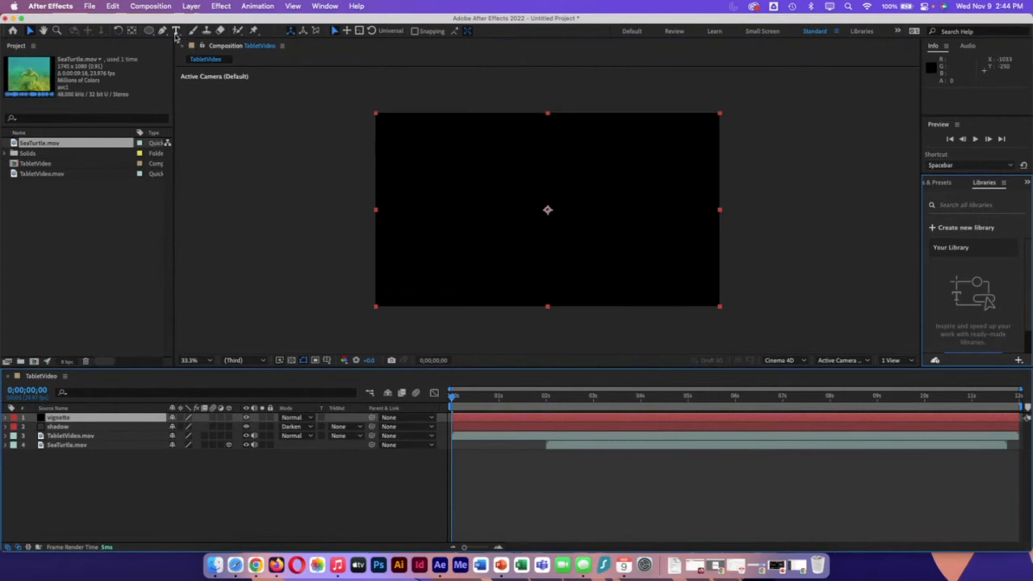
Step: Draw an elliptical mask about 1700 by 1100 px on the vignette layer and move it to roughly the middle of the frame
left_click(150, 31)
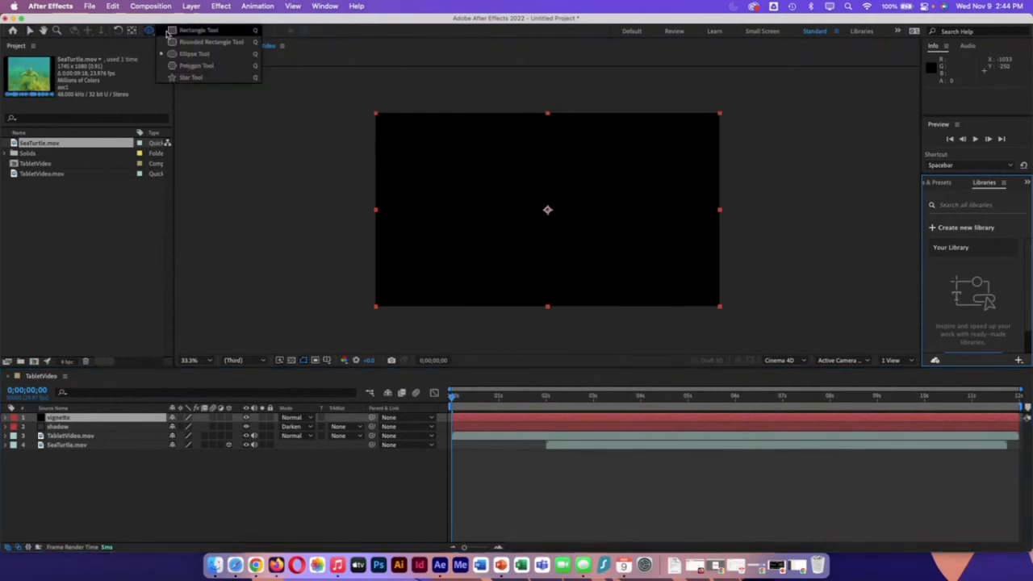
left_click(182, 55)
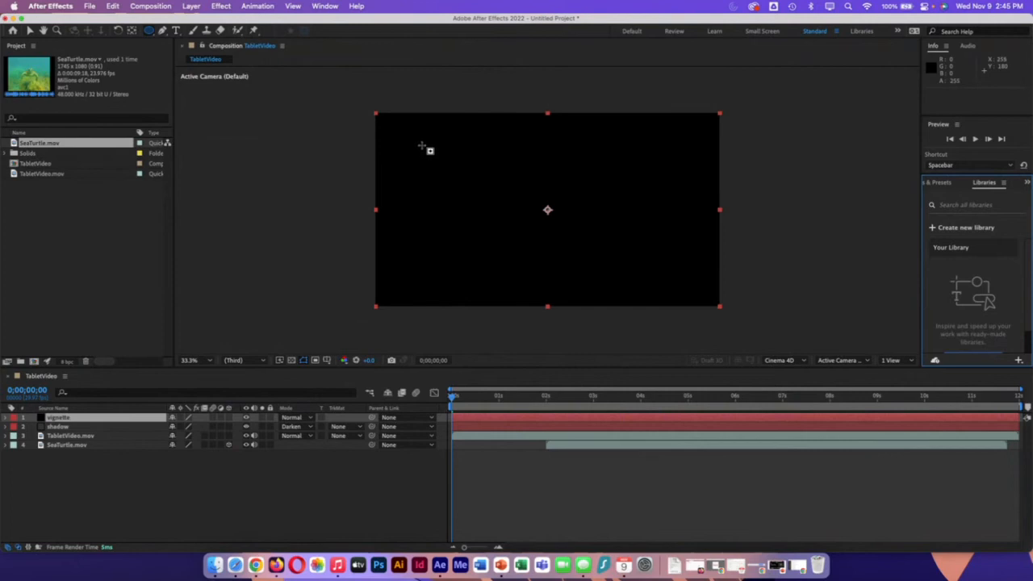
mouse_move(425, 148)
left_mouse_down()
mouse_move(686, 289)
mouse_move(701, 333)
mouse_move(726, 344)
left_mouse_up()
left_click(30, 31)
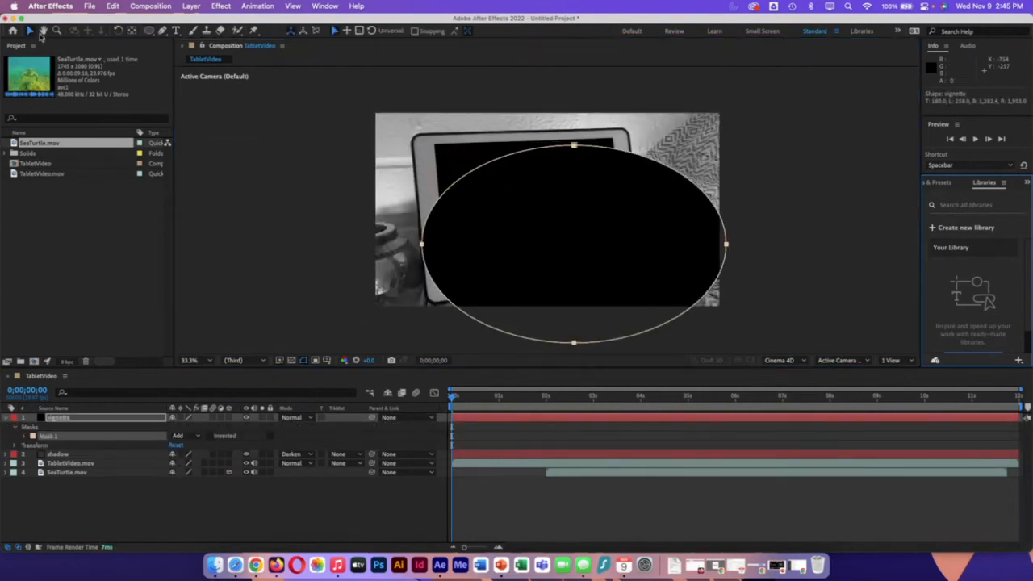
left_click_drag(583, 149, 542, 116)
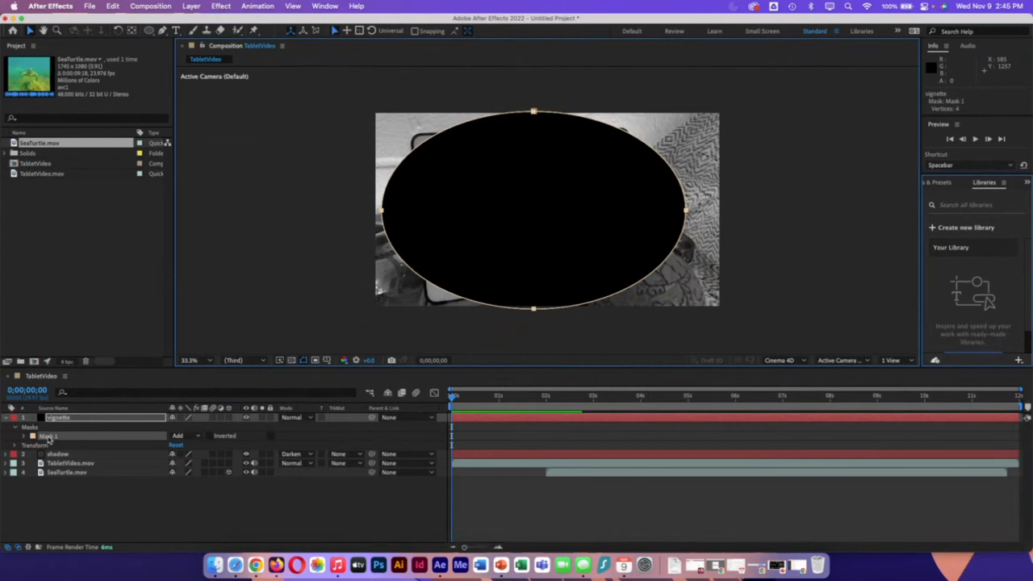
Step: Set the vignette mask's mode to Subtract and its Mask Feather to 351 pixels
left_click(196, 436)
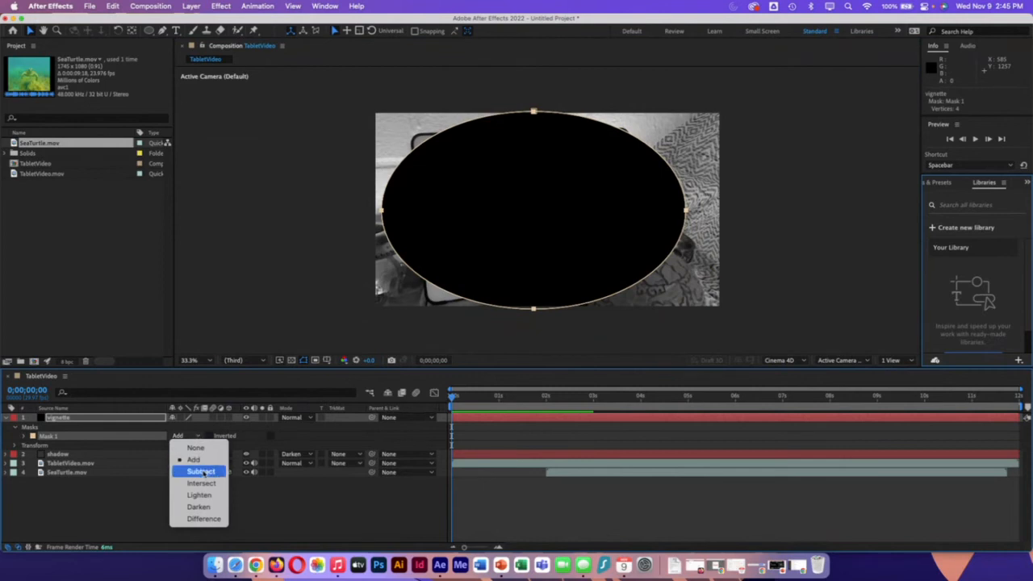
left_click(201, 472)
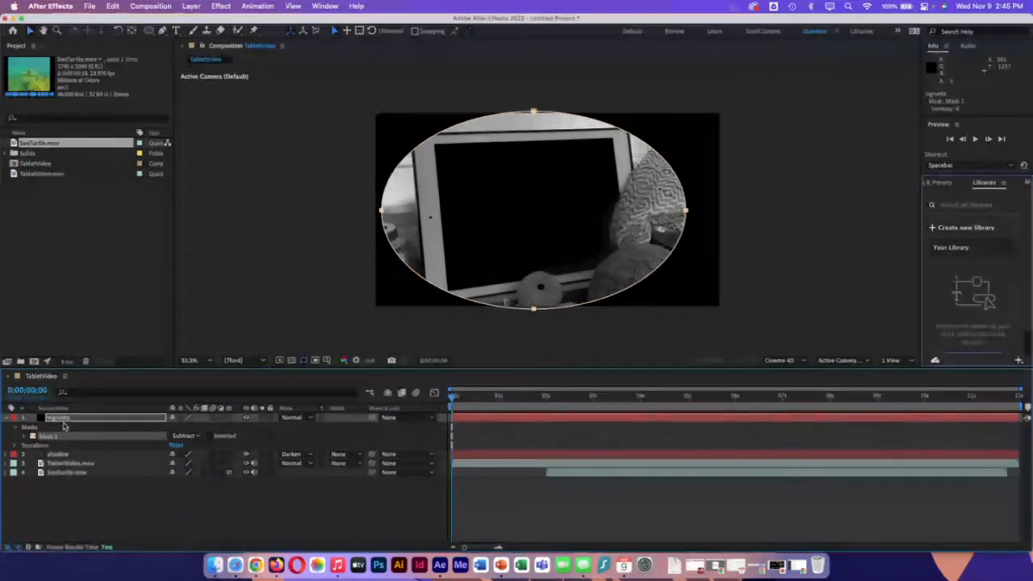
key("f")
left_click(184, 436)
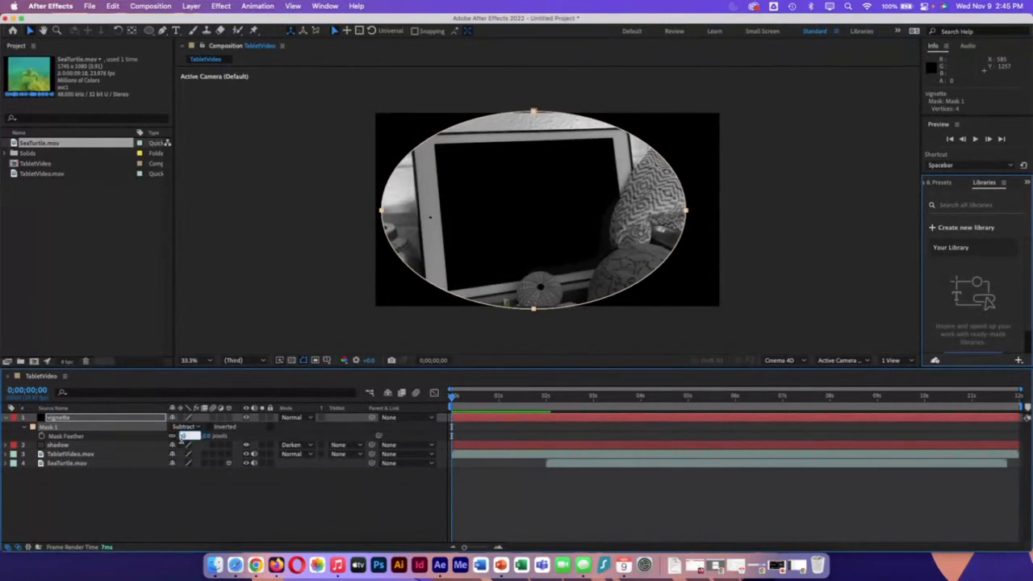
type("200")
key("Return")
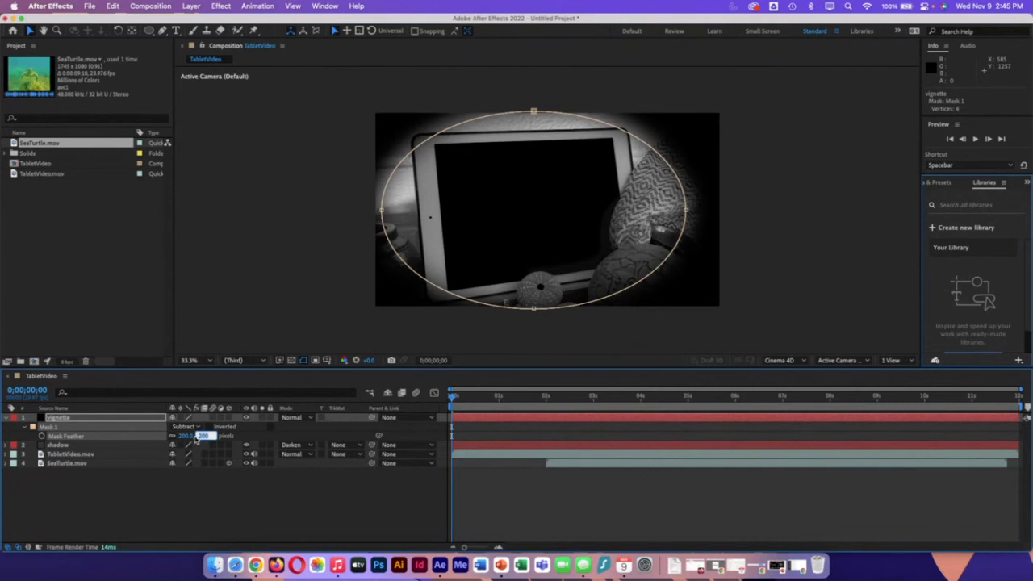
left_click_drag(186, 437, 218, 442)
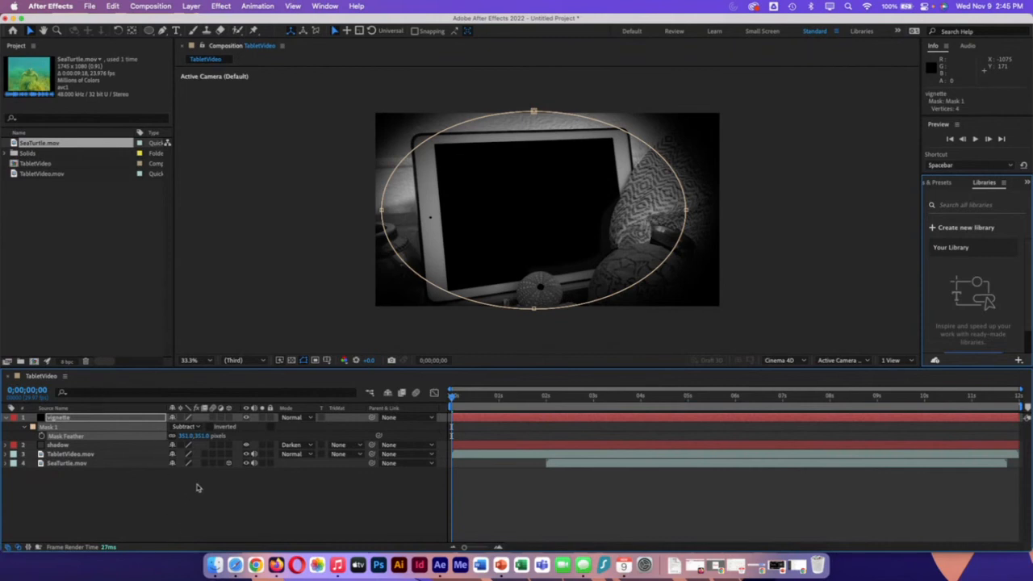
Step: Try the Screen blending mode on the vignette layer, then restore Normal
left_click(303, 419)
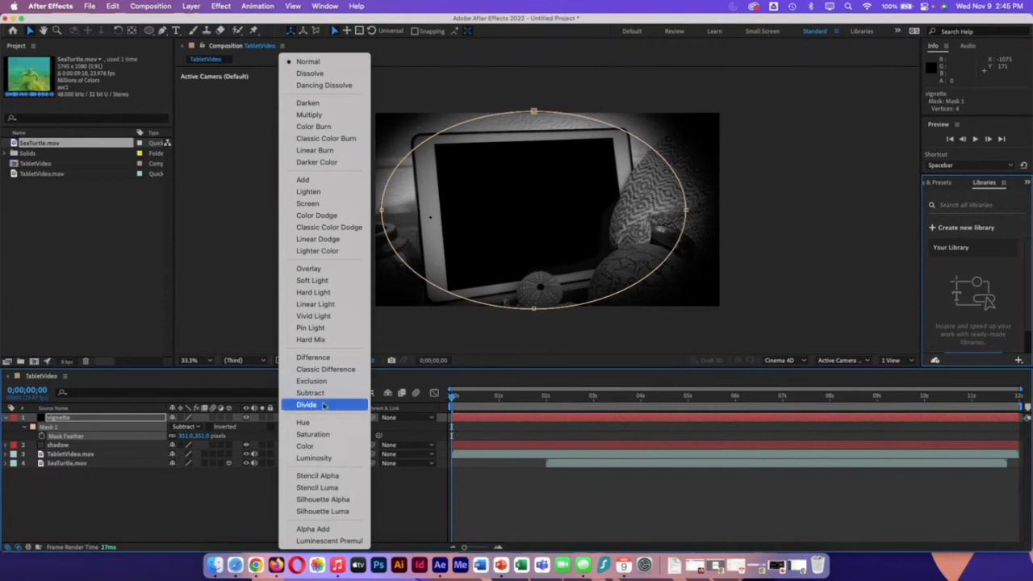
left_click(308, 204)
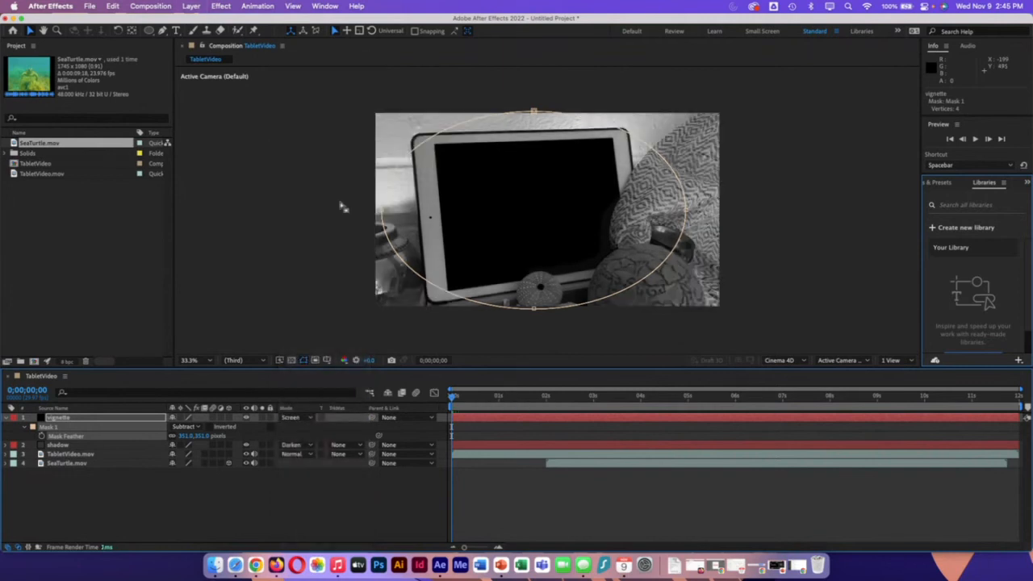
left_click(303, 418)
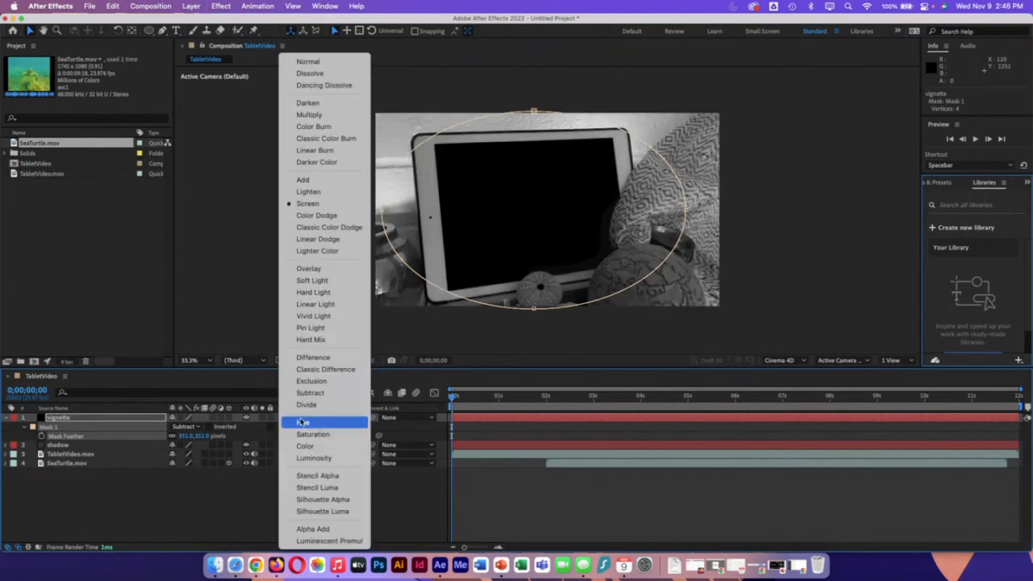
left_click(310, 62)
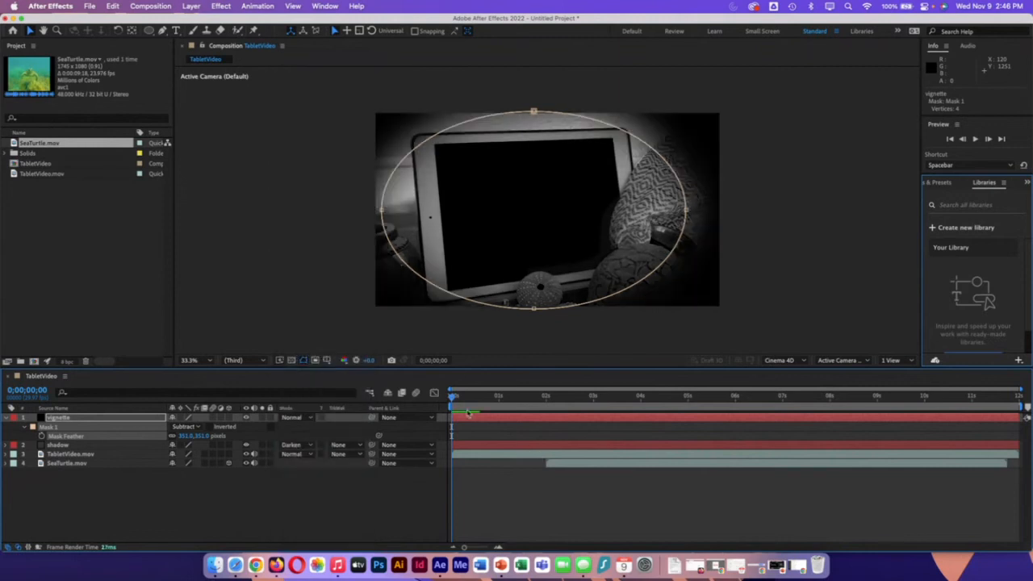
Step: At 0;00;04;09, reshape the vignette ellipse: lower its top point, move its right and bottom points rightward, and stretch the bottom-left curve outward
left_click_drag(453, 396, 654, 416)
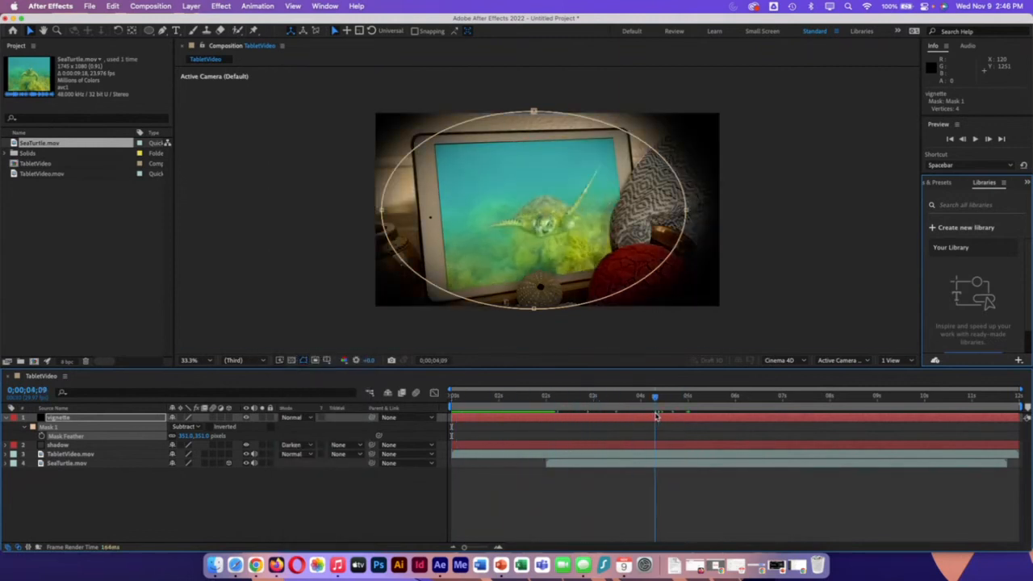
left_click(534, 112)
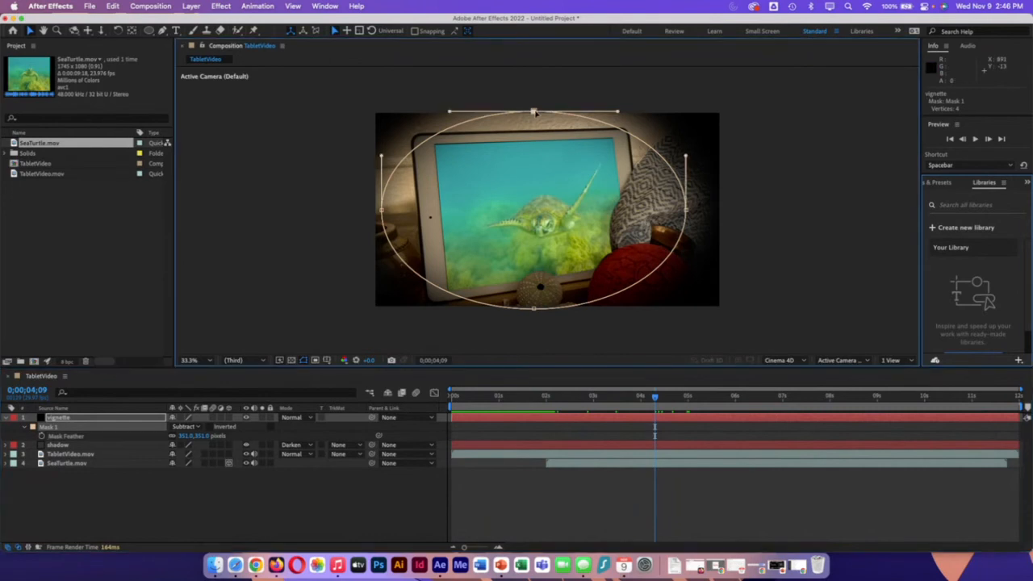
mouse_move(533, 112)
left_mouse_down()
mouse_move(532, 102)
mouse_move(536, 119)
left_mouse_up()
left_click_drag(686, 211, 706, 209)
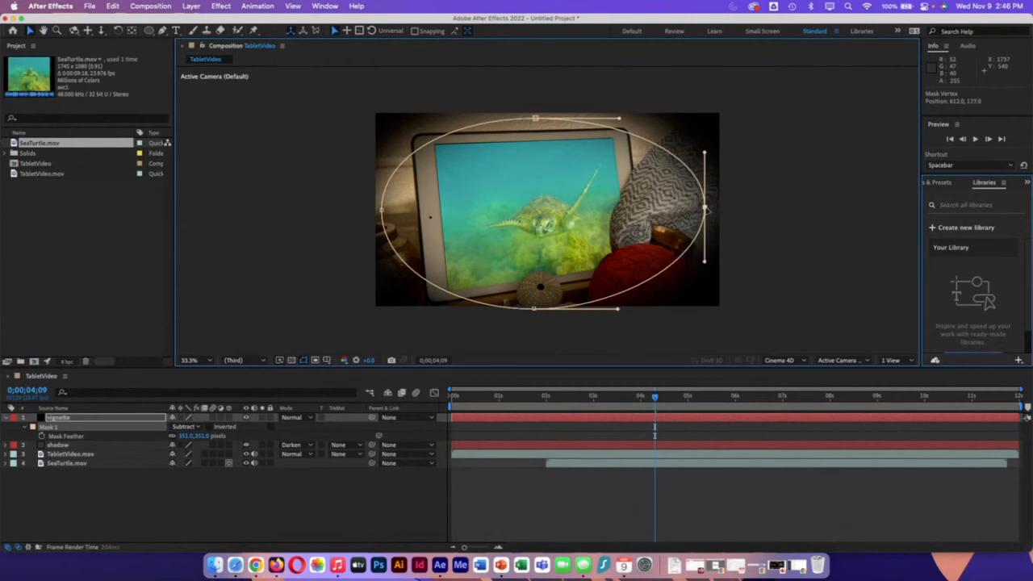
left_click(535, 309)
left_click_drag(536, 310, 551, 308)
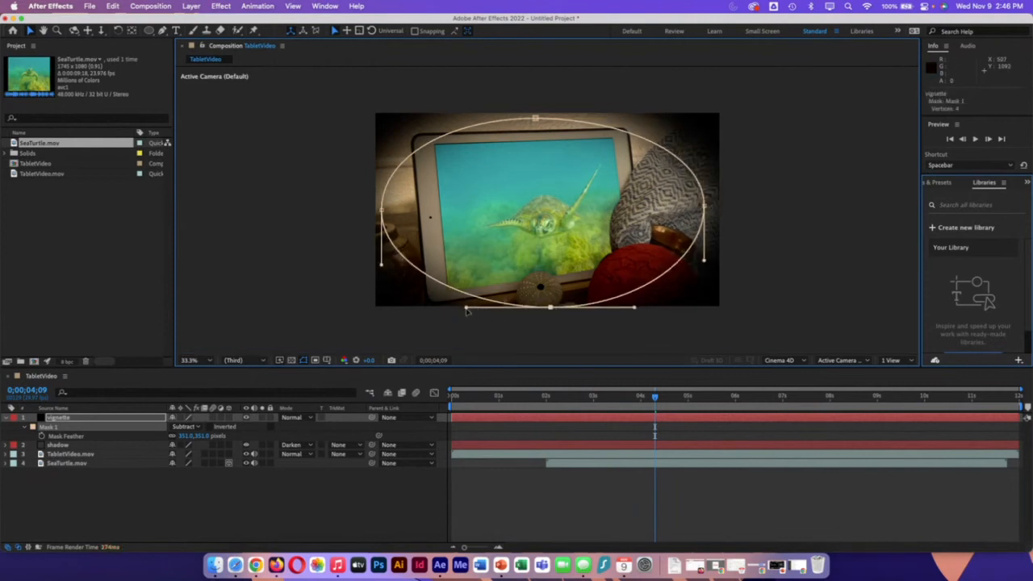
left_click_drag(466, 308, 396, 323)
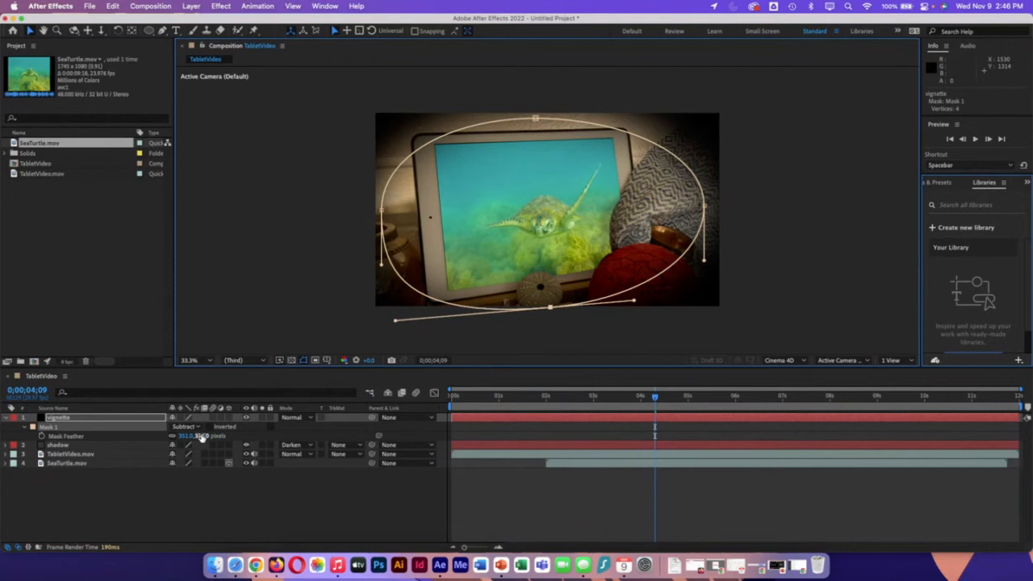
Step: Increase the vignette mask's feather to over 400 pixels and lower the ellipse's top point slightly further
left_click_drag(201, 436, 268, 449)
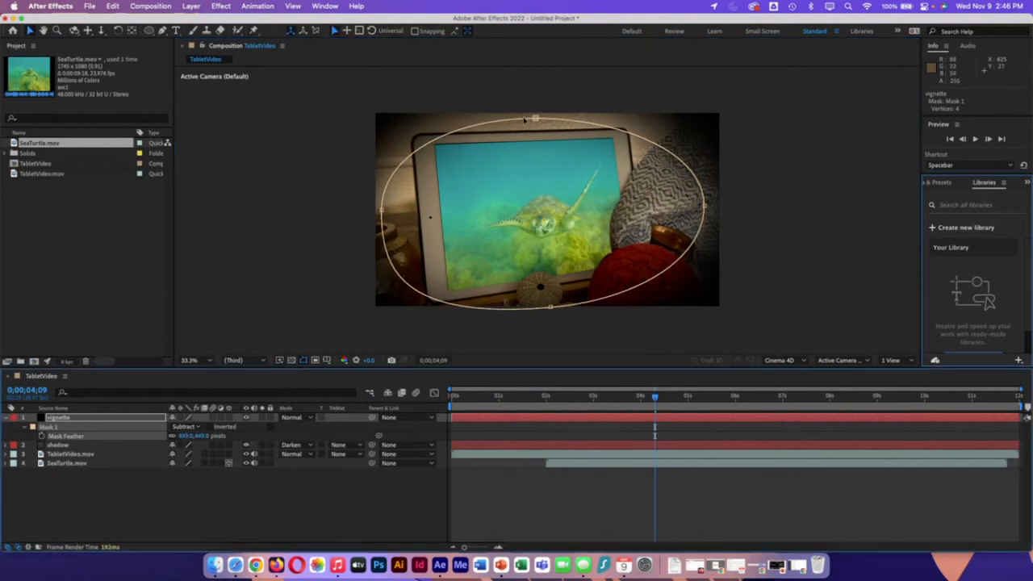
left_click_drag(536, 119, 536, 126)
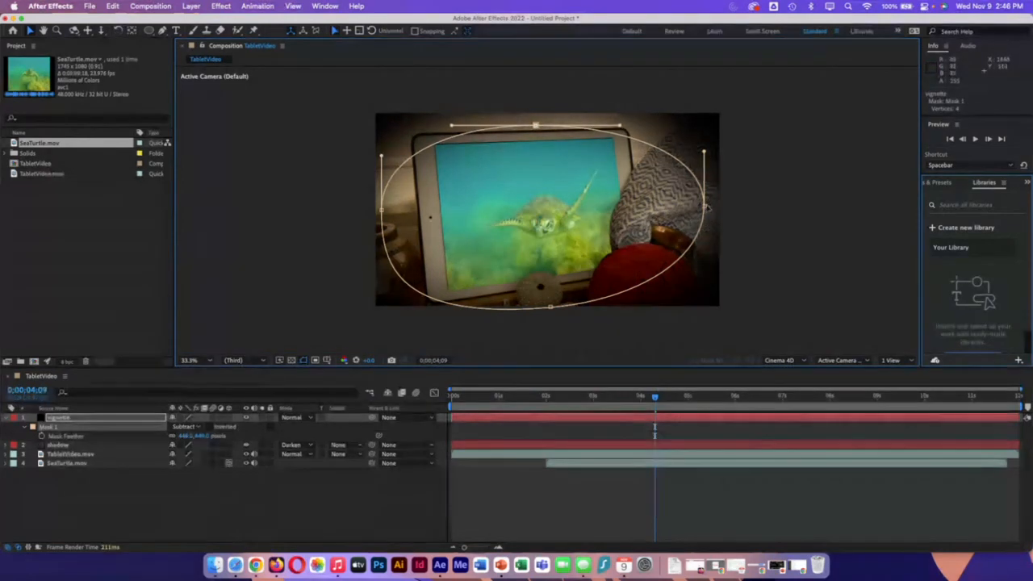
Step: Move the vignette ellipse's right point slightly further outward and scrub the composition to 0;00;10;20
left_click(707, 207)
left_click_drag(710, 208, 716, 207)
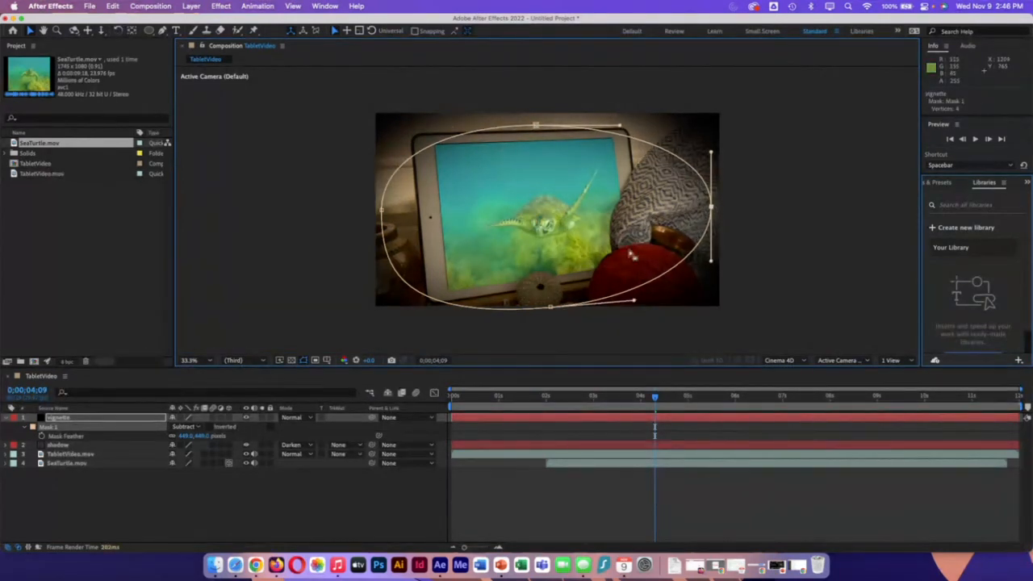
left_click_drag(655, 398, 957, 408)
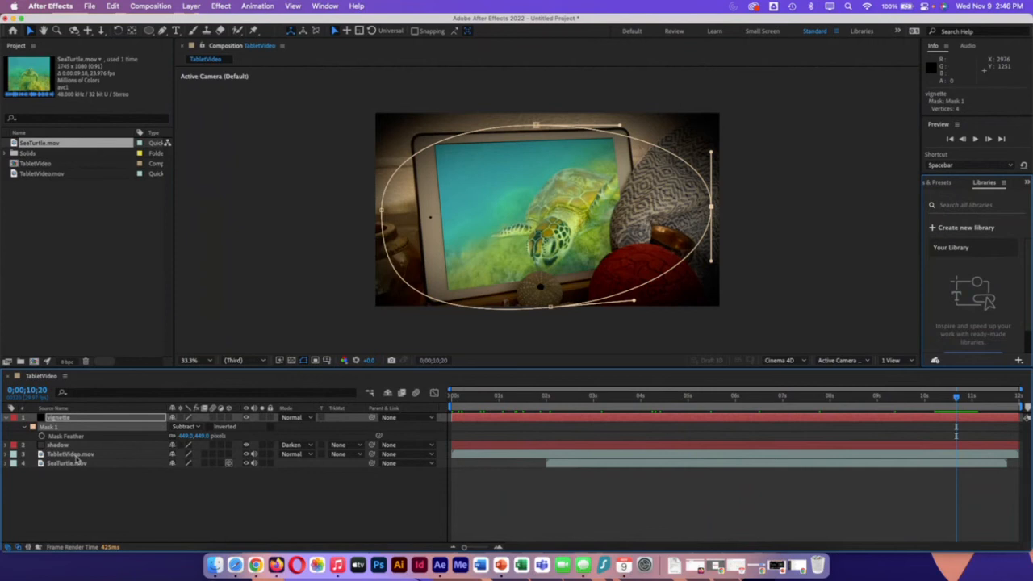
Step: Try nudging the top-right corner and right-edge vertices of the TabletVideo.mov screen mask with the Pen tool, then return to the Selection tool
left_click(71, 446)
left_click(66, 427)
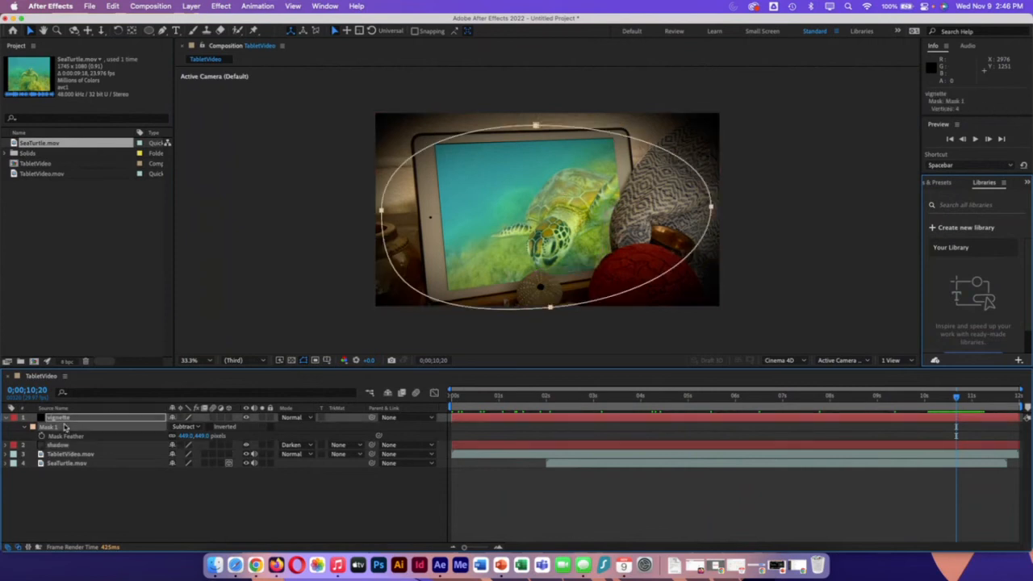
left_click(75, 455)
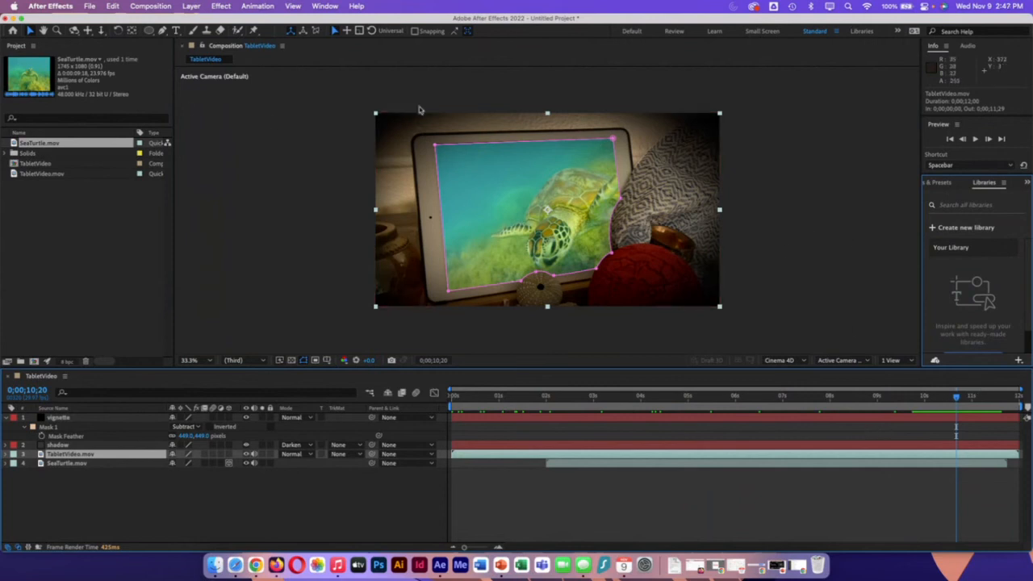
left_click(163, 30)
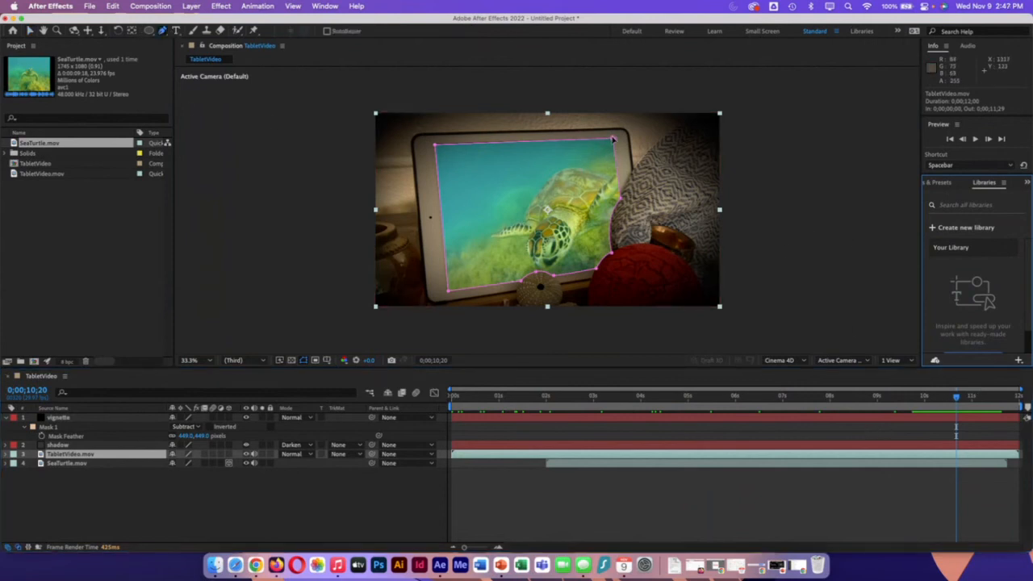
left_click_drag(613, 138, 612, 140)
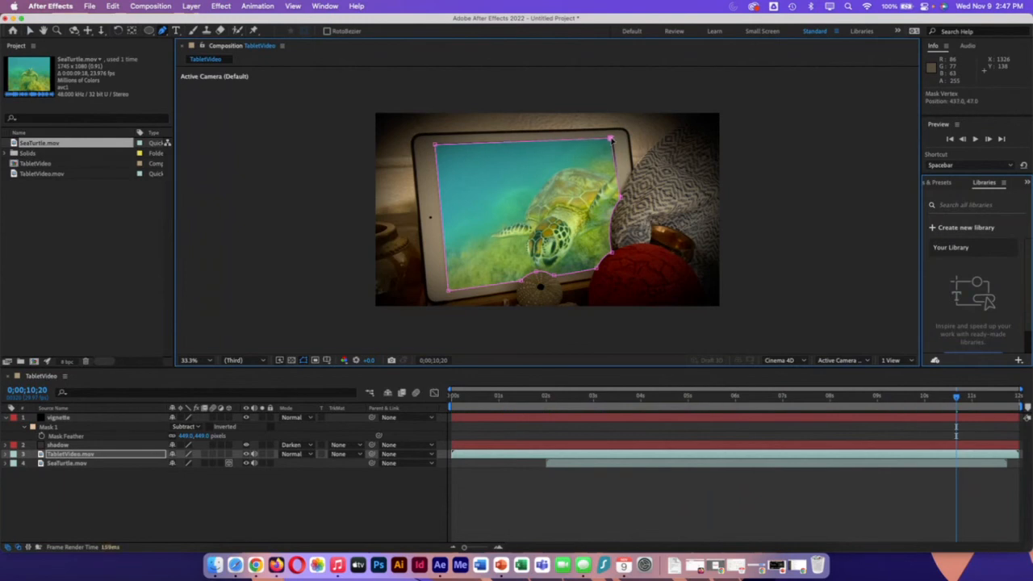
left_click(622, 198)
left_click_drag(621, 200, 620, 198)
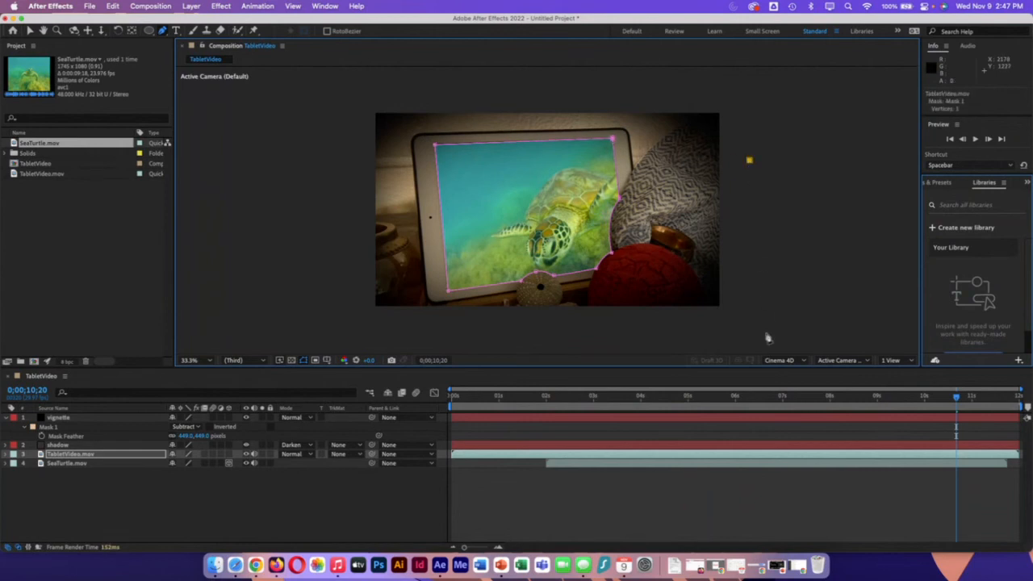
left_click(29, 31)
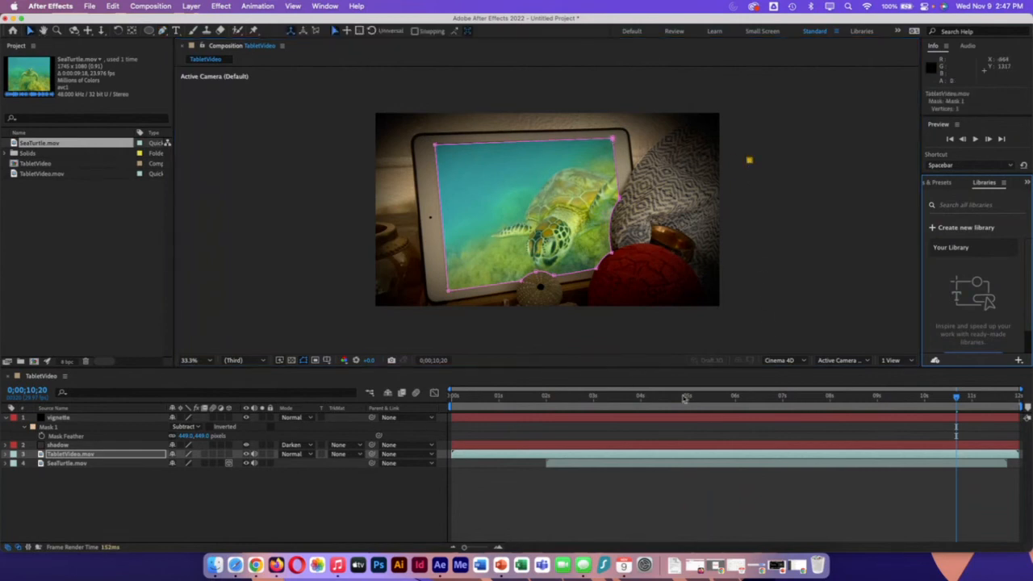
Step: View the composite at 0;00;07;13 with the TabletVideo.mov layer deselected
left_click_drag(957, 397, 803, 397)
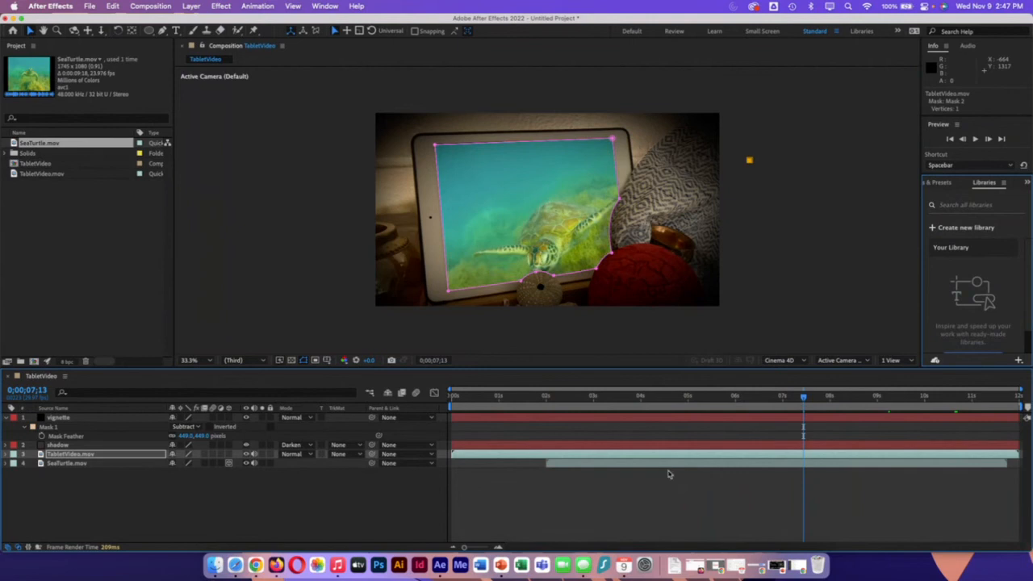
left_click(668, 480)
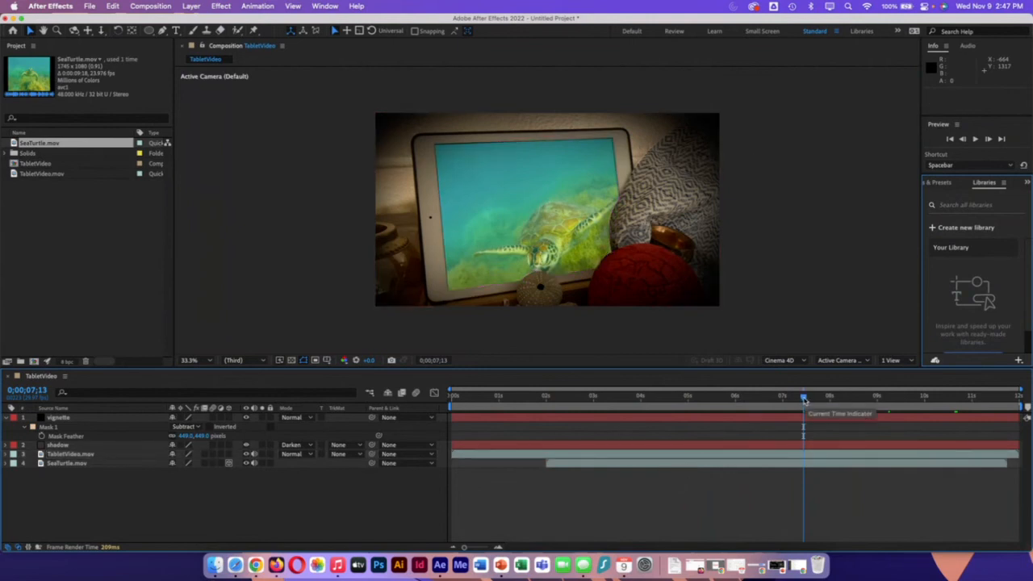
left_click(454, 300)
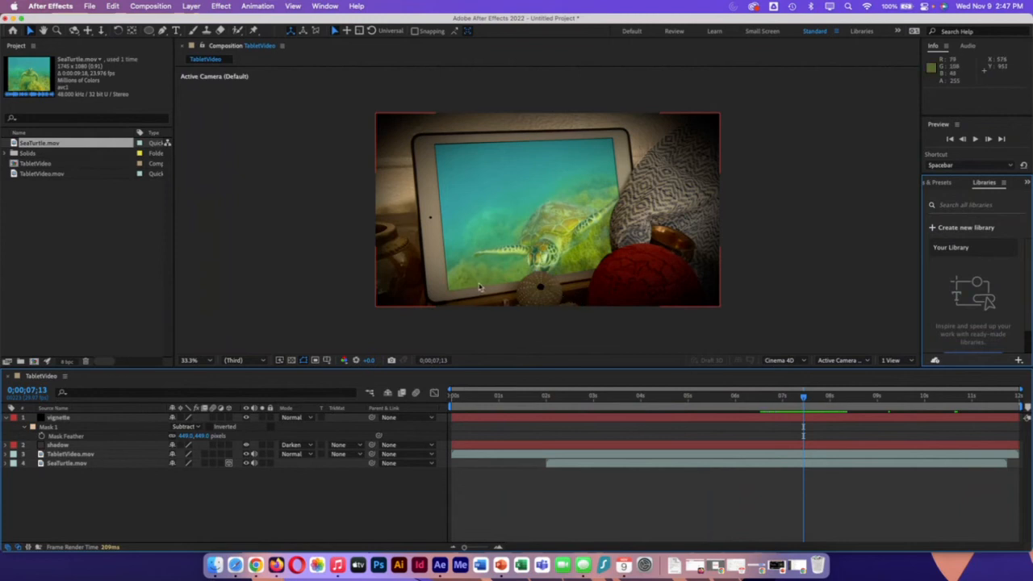
Step: Minimize After Effects and switch to the Blackboard course page in Chrome
left_click(91, 6)
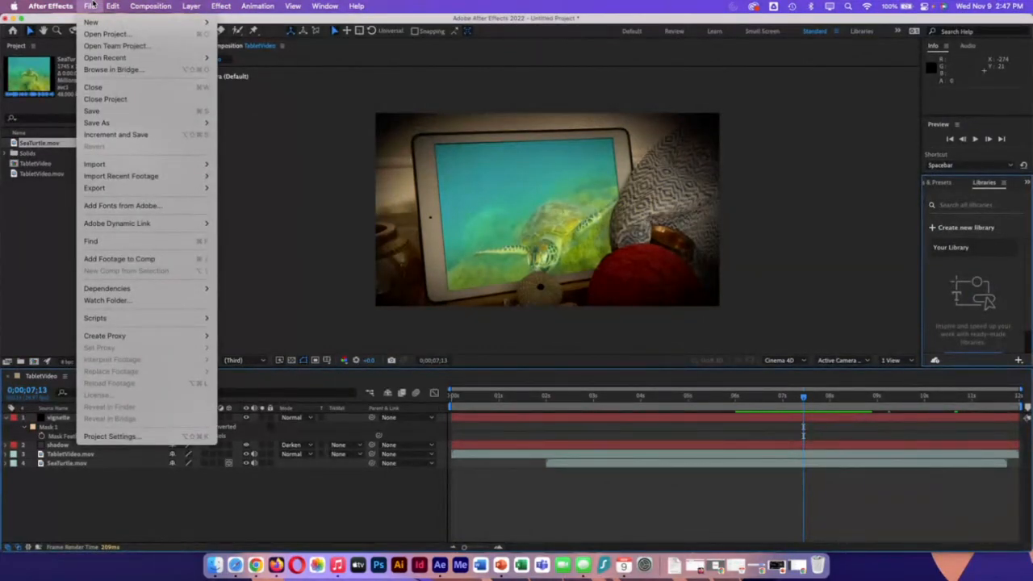
left_click(91, 4)
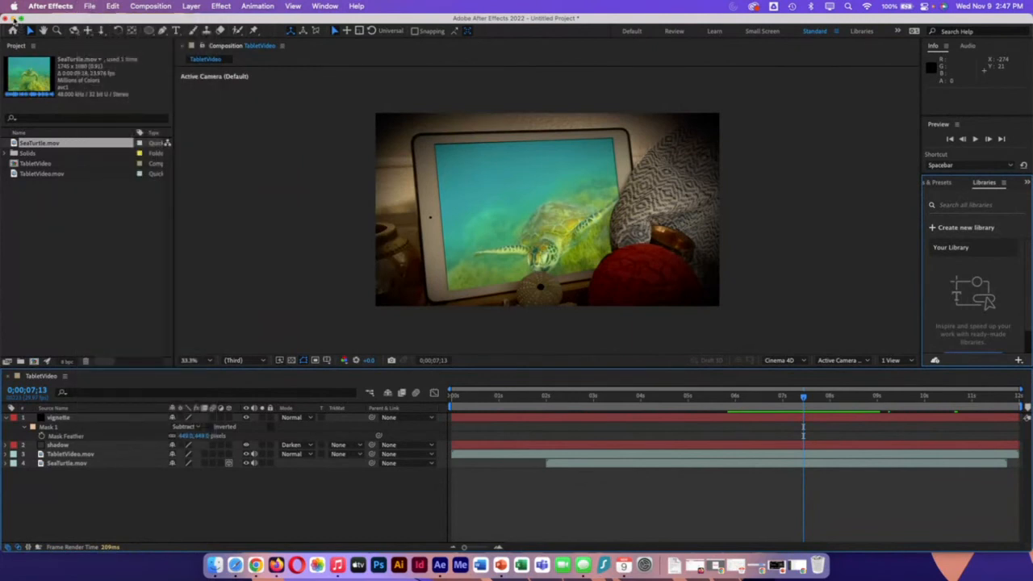
left_click(26, 18)
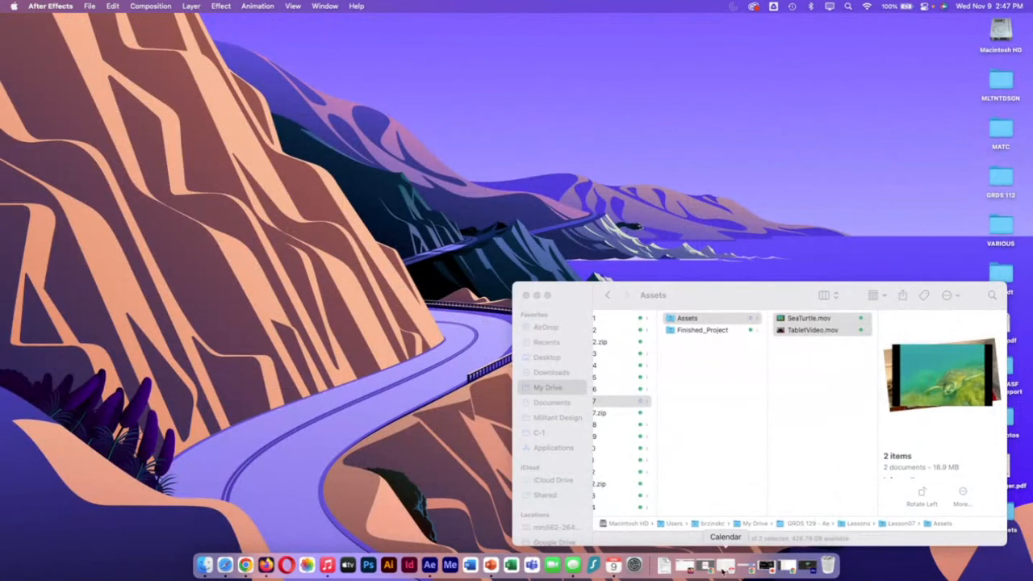
left_click(790, 566)
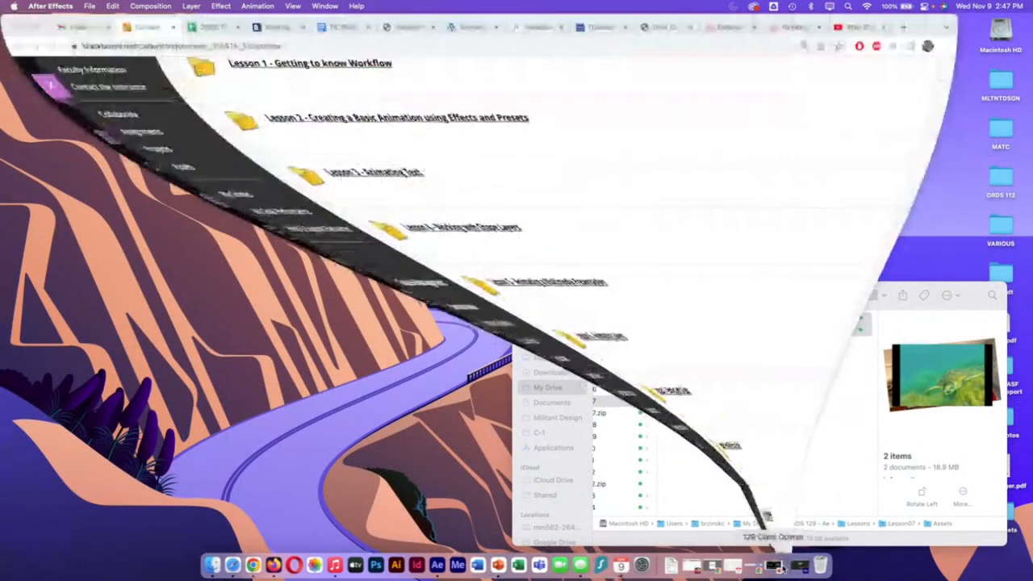
Step: Go to the course's Projects section and open the Kinetic Type folder
scroll(81, 212, "up", 1)
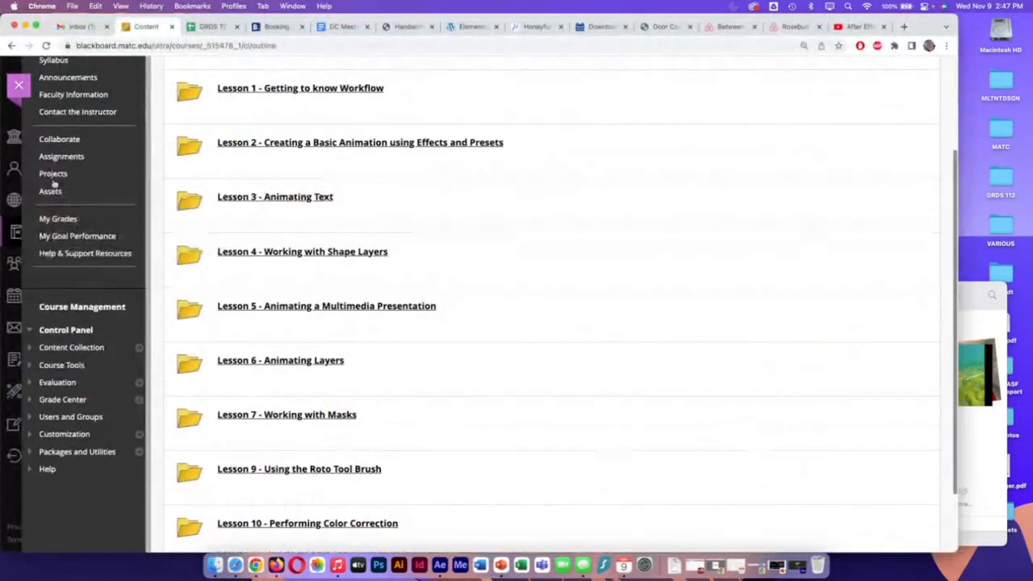
left_click(55, 177)
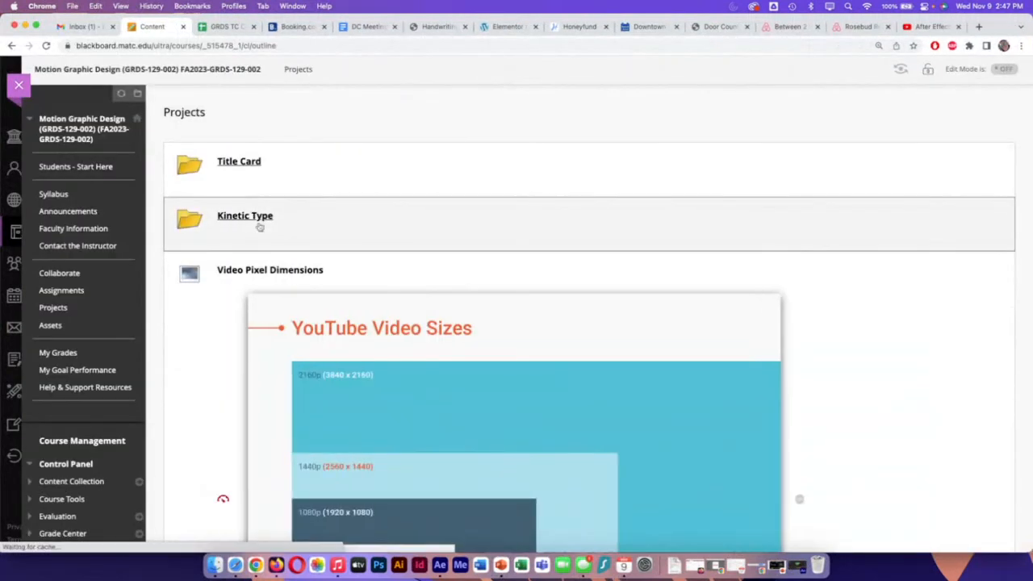
left_click(260, 226)
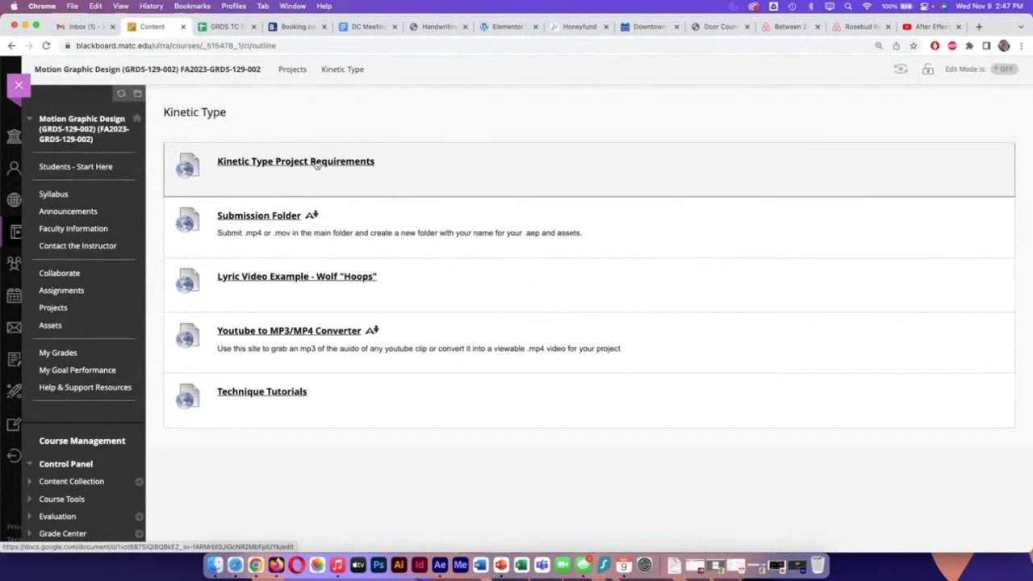
Step: Open the Kinetic Type Project Requirements document, read its requirements and grading criteria, and close it
left_click(317, 163)
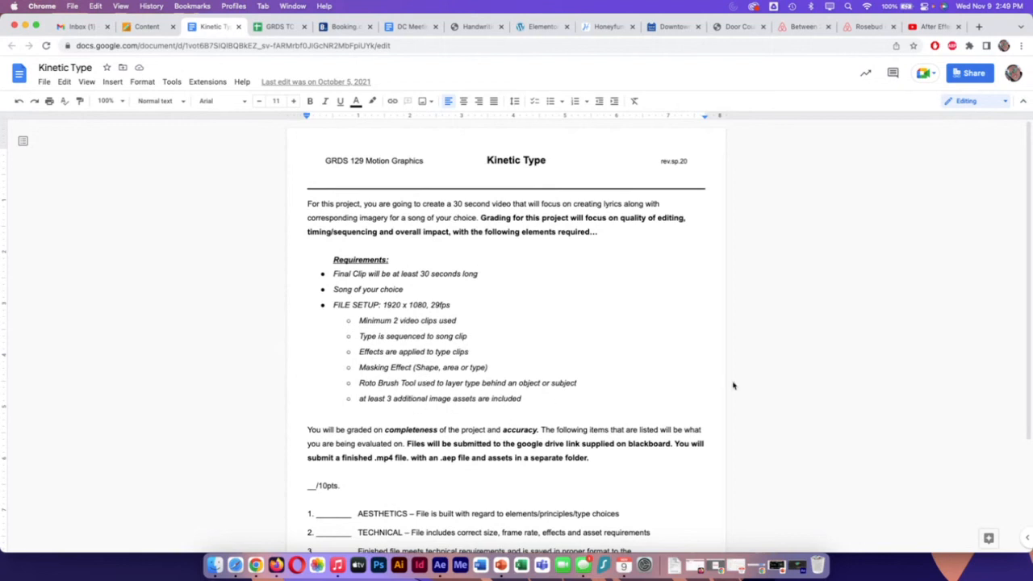
scroll(733, 386, "down", 3)
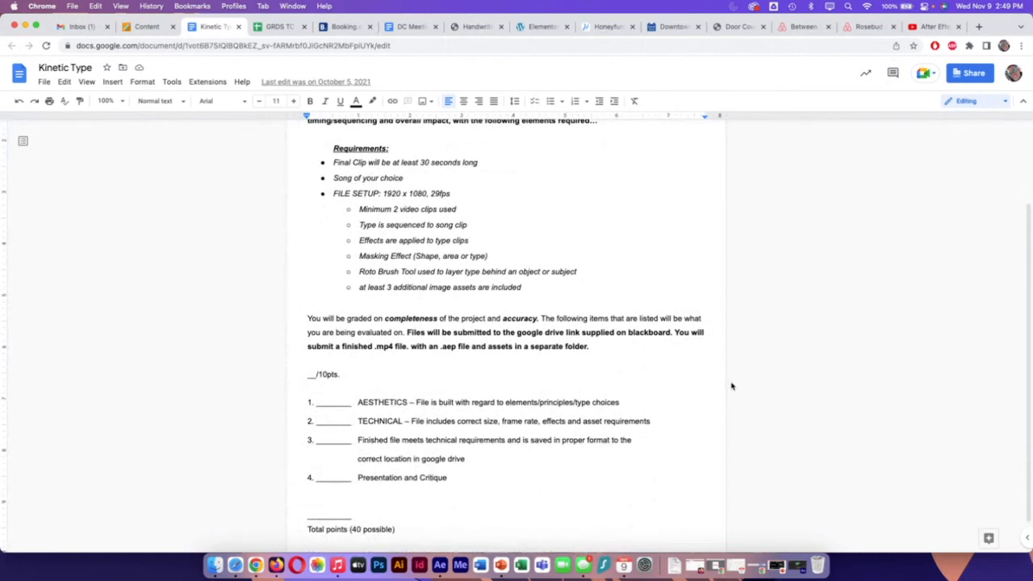
scroll(731, 386, "up", 3)
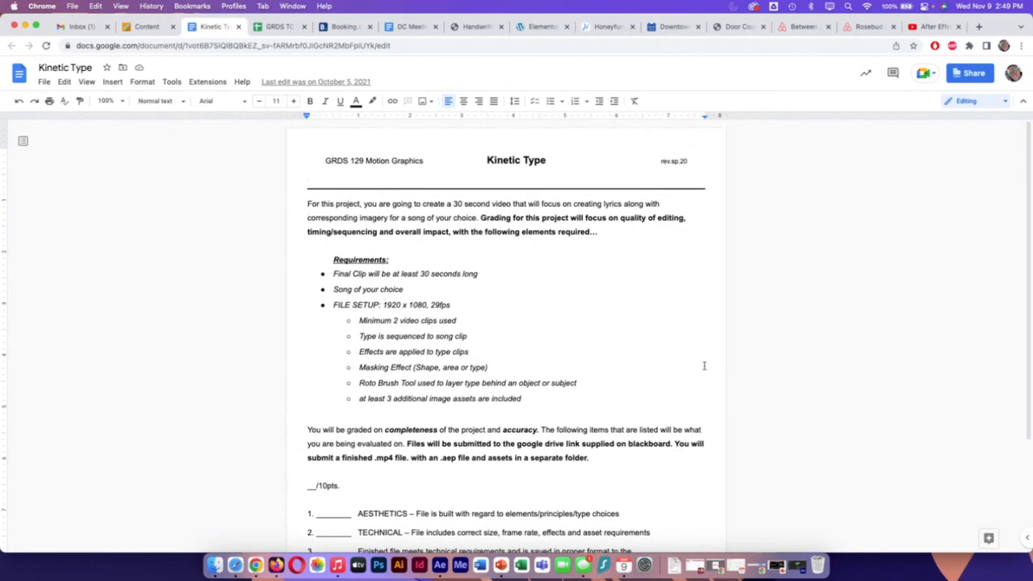
left_click(238, 27)
Step: Watch the start of the Wolf "Hoops" lyric video example and close it
left_click(267, 281)
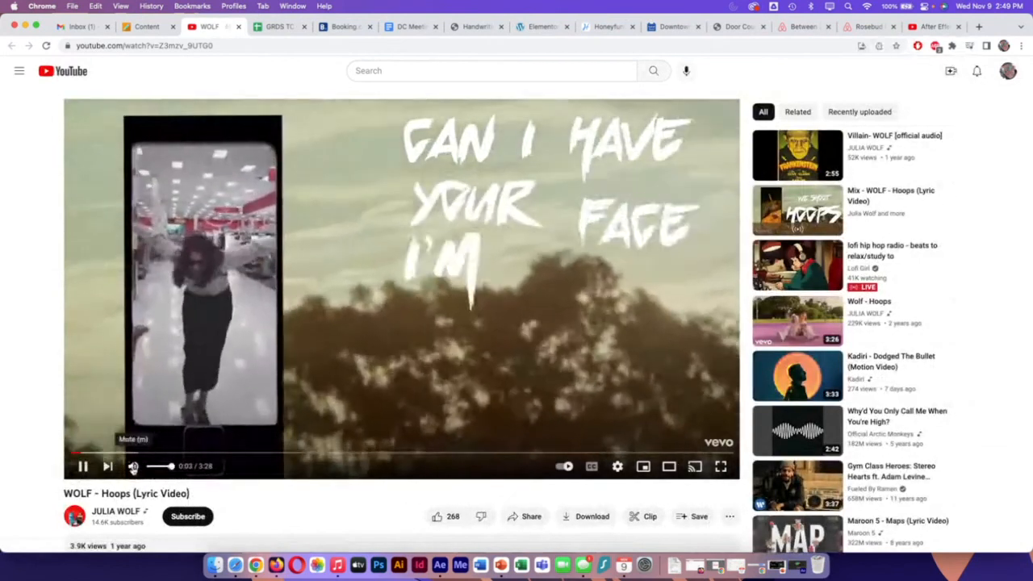
left_click(133, 469)
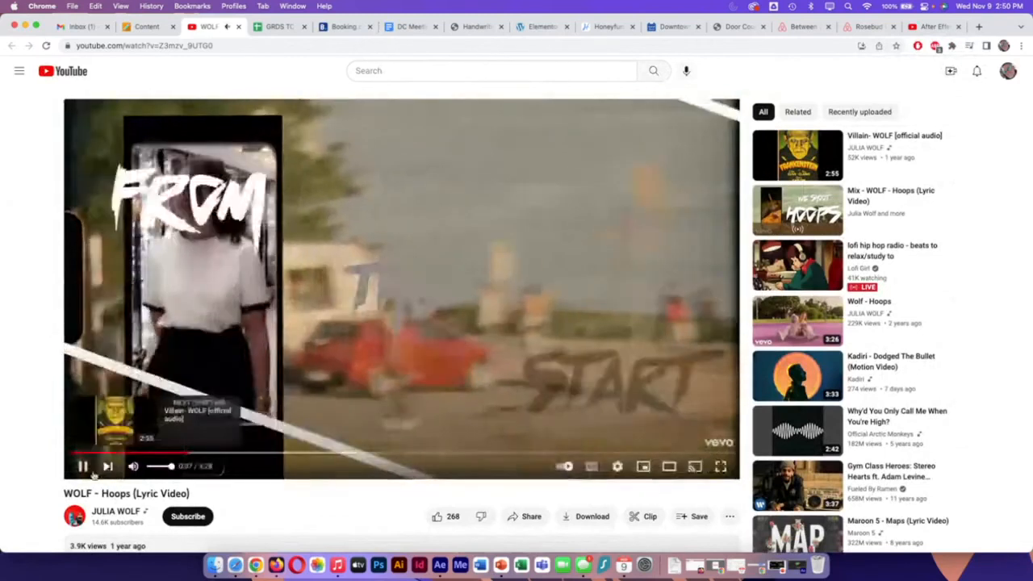
key("super+w")
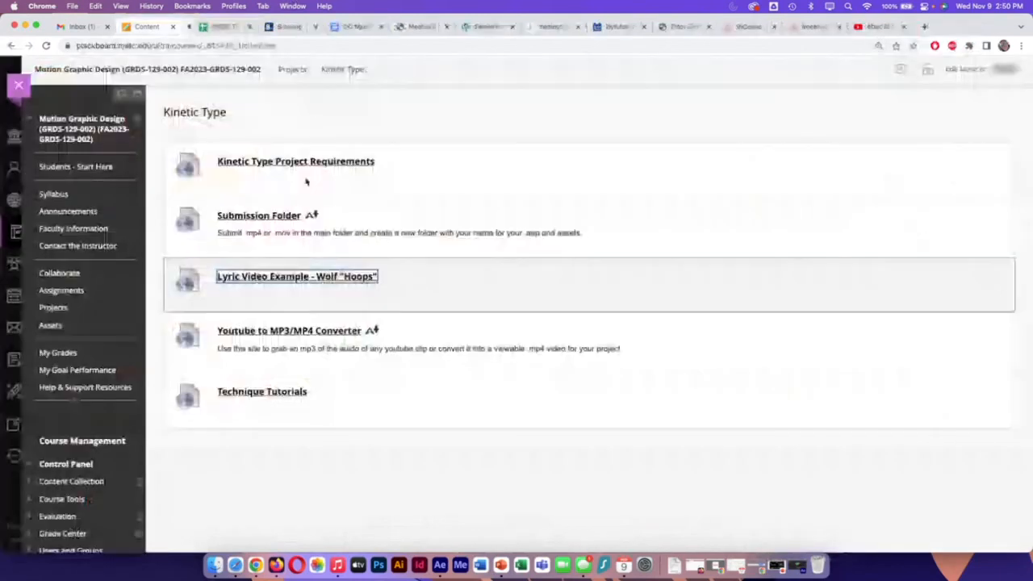
Step: Open the Kinetic Type Submission Folder and, in the fifth student's folder, open the finished kinetic typography assignment video
left_click(287, 216)
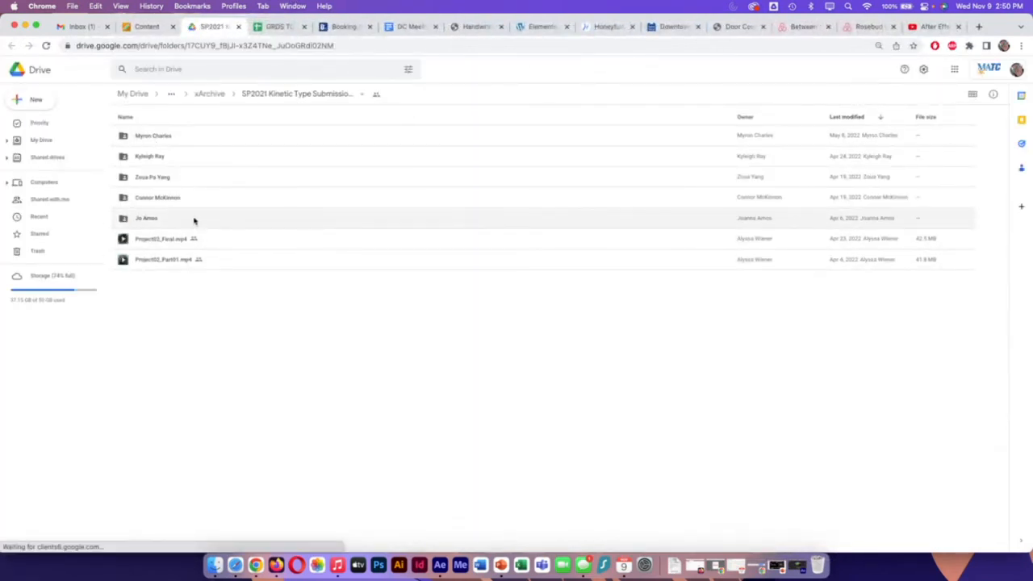
double_click(194, 218)
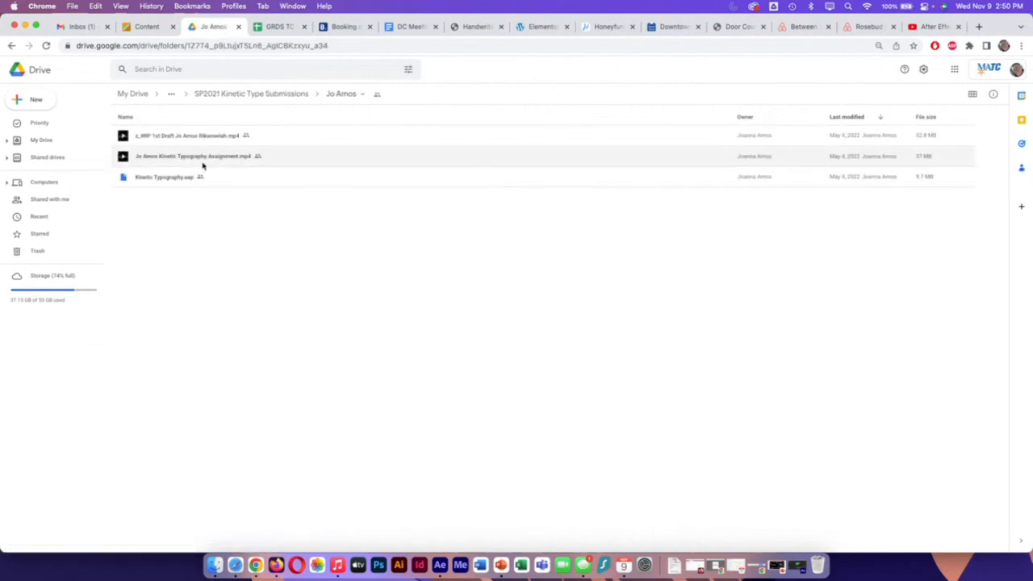
left_click(213, 159)
double_click(212, 160)
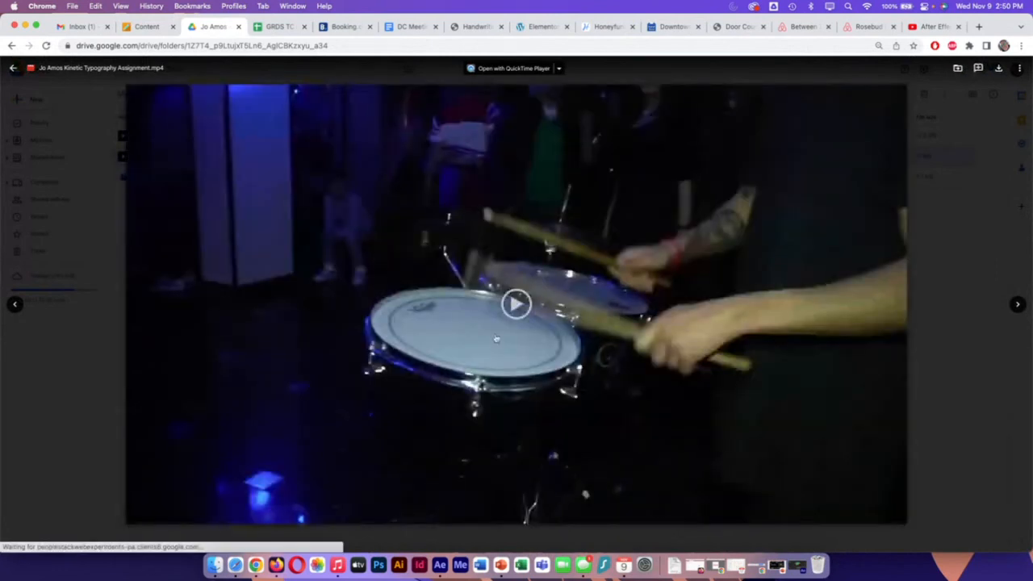
Step: Play the student's kinetic typography video, skipping ahead to view its later sections
left_click(512, 303)
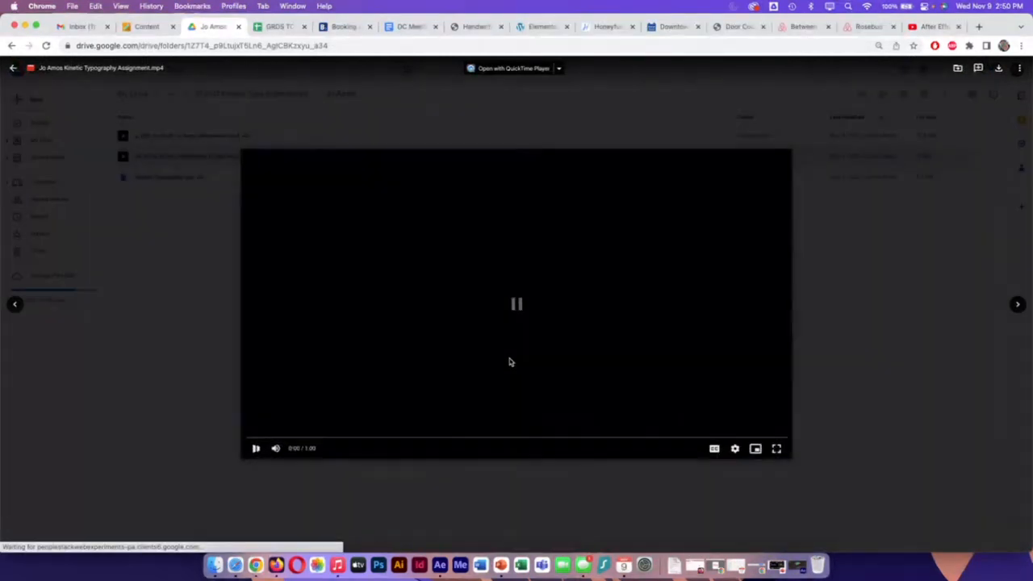
left_click(356, 440)
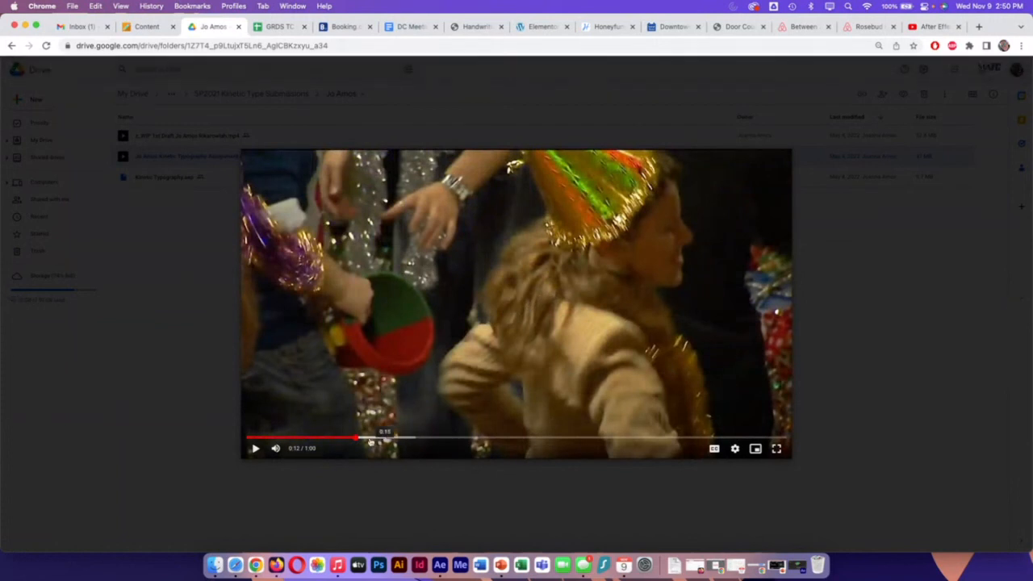
left_click(253, 449)
left_click(439, 440)
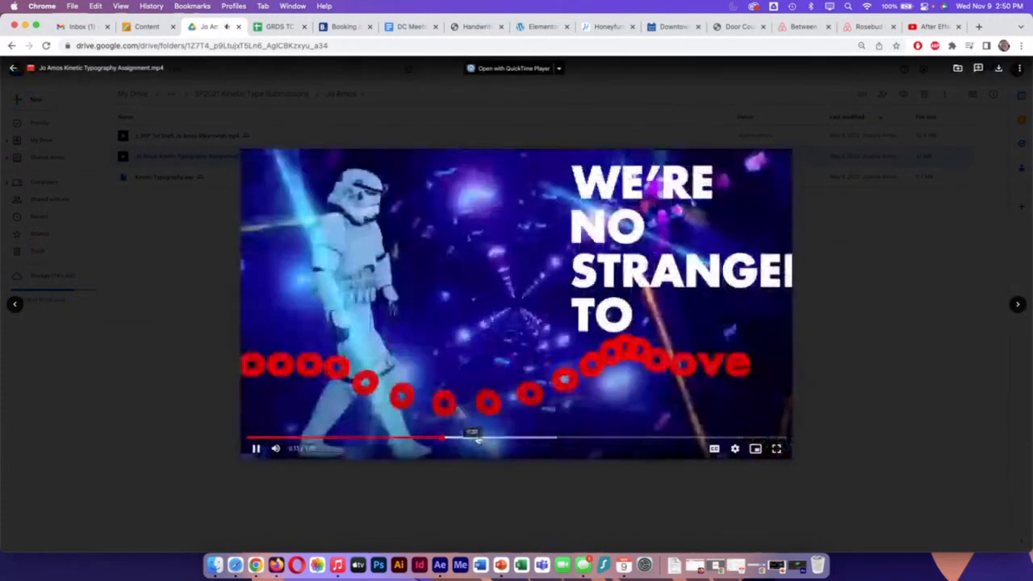
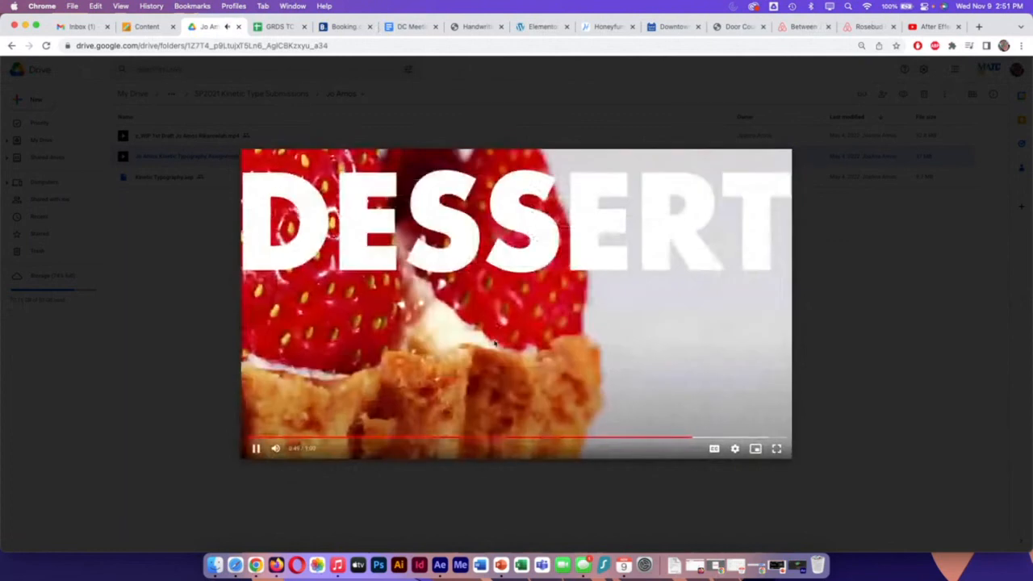
Step: Play the remaining part of the student's kinetic typography video, pause it near the end, and close the submission folder
left_click(365, 440)
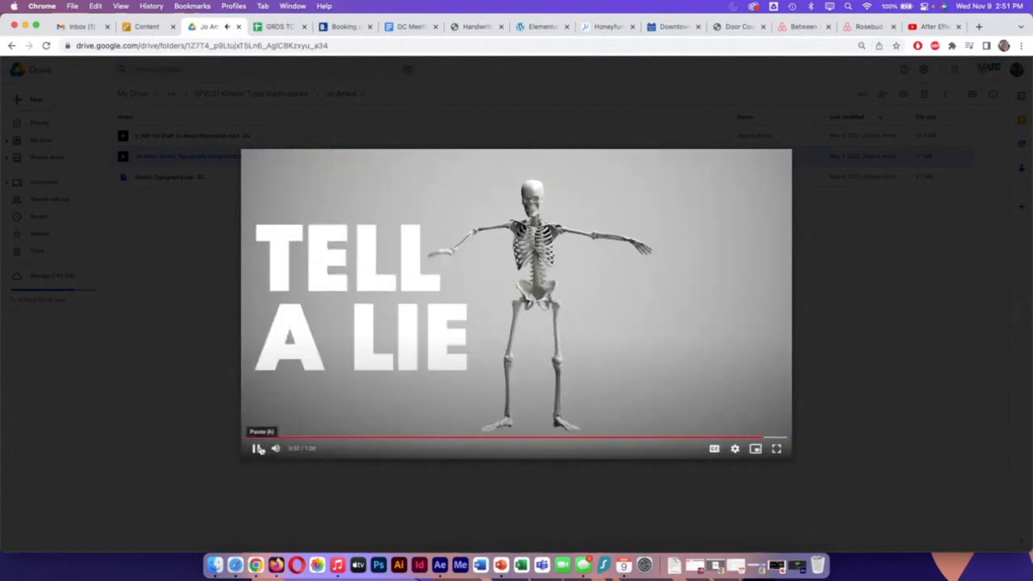
left_click(258, 450)
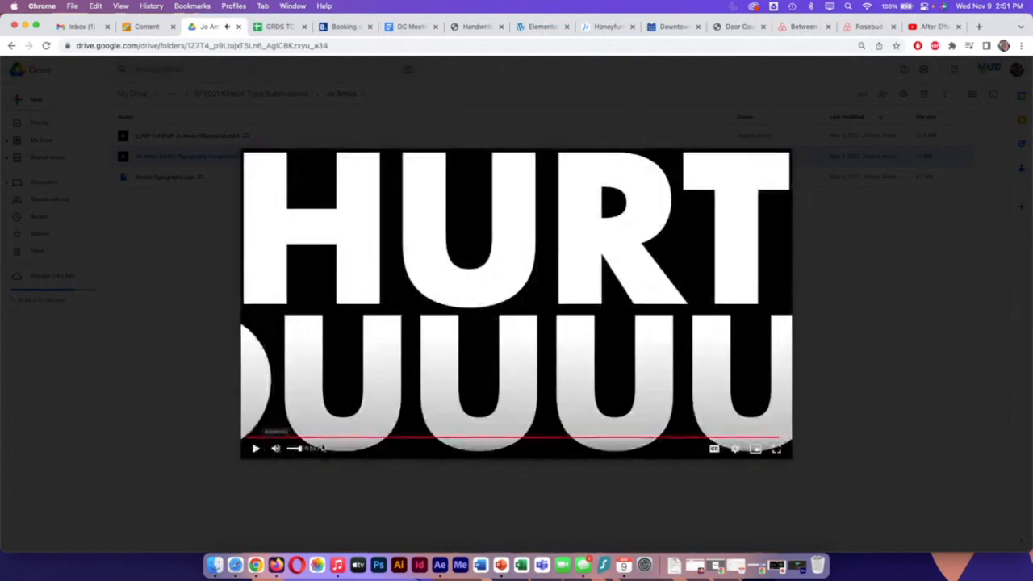
left_click(238, 27)
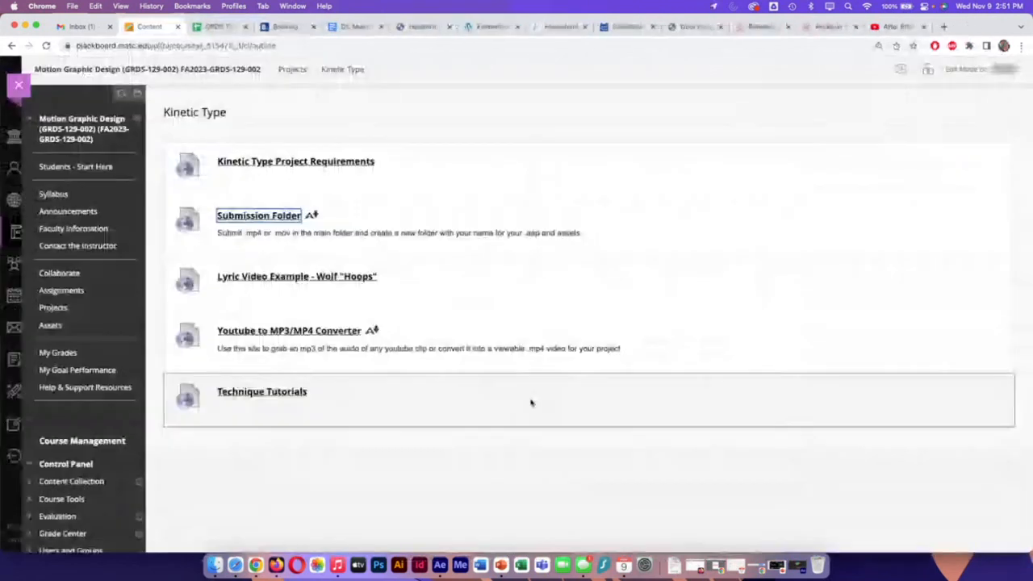
Step: Open the Youtube to MP3/MP4 Converter link, switch the converter's output format to mp4, and close the site
left_click(280, 333)
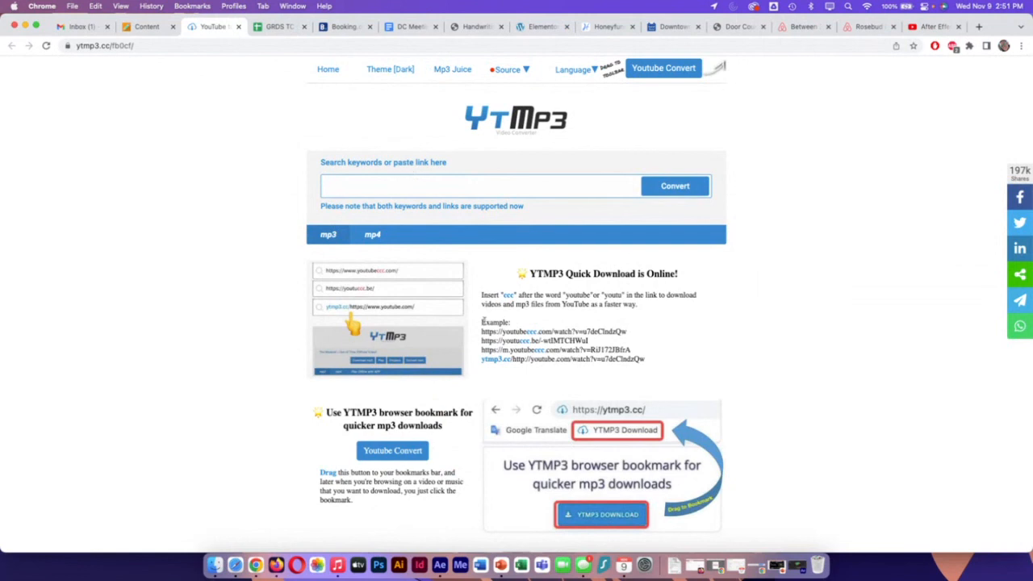
left_click(376, 237)
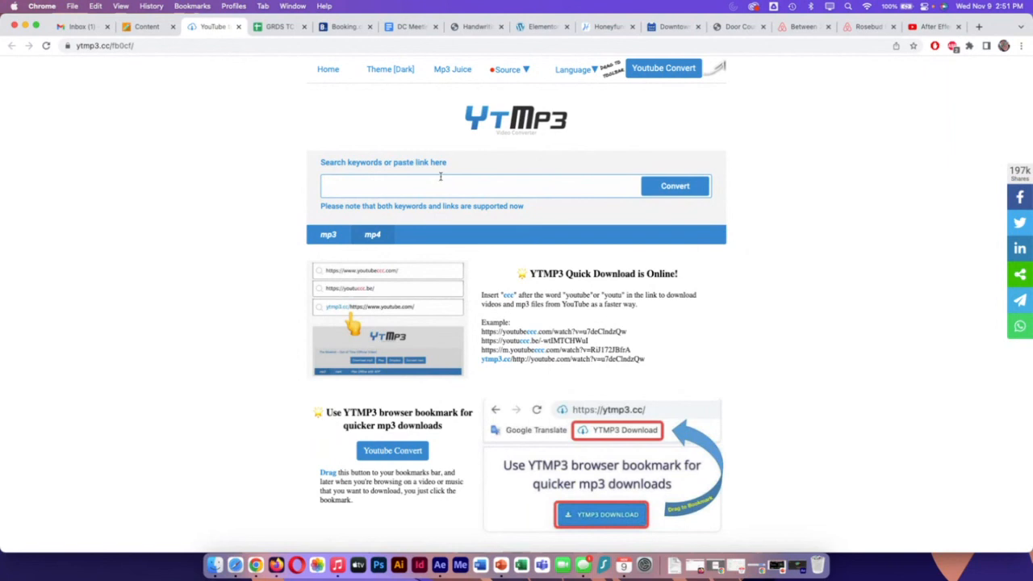
left_click(238, 27)
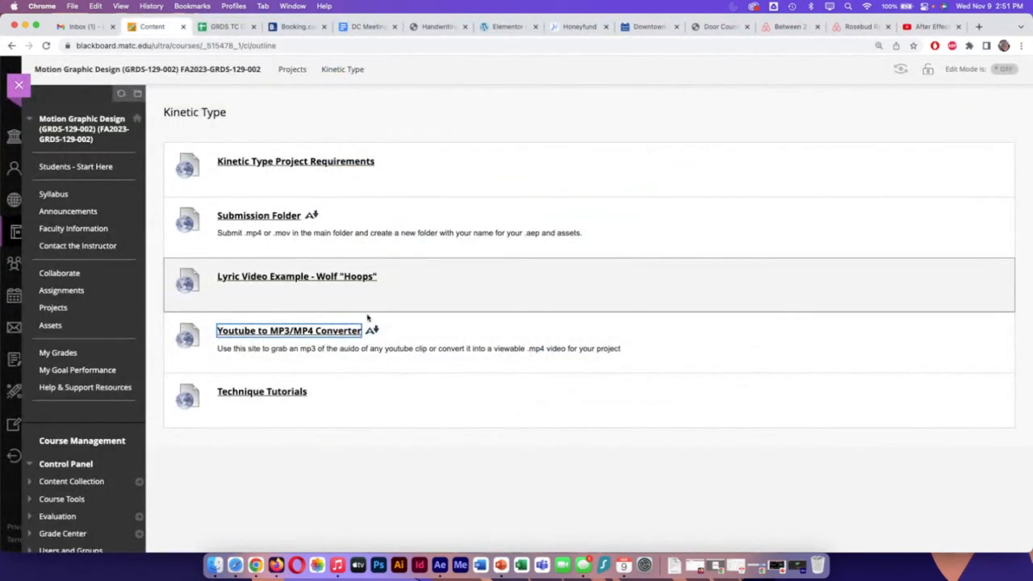